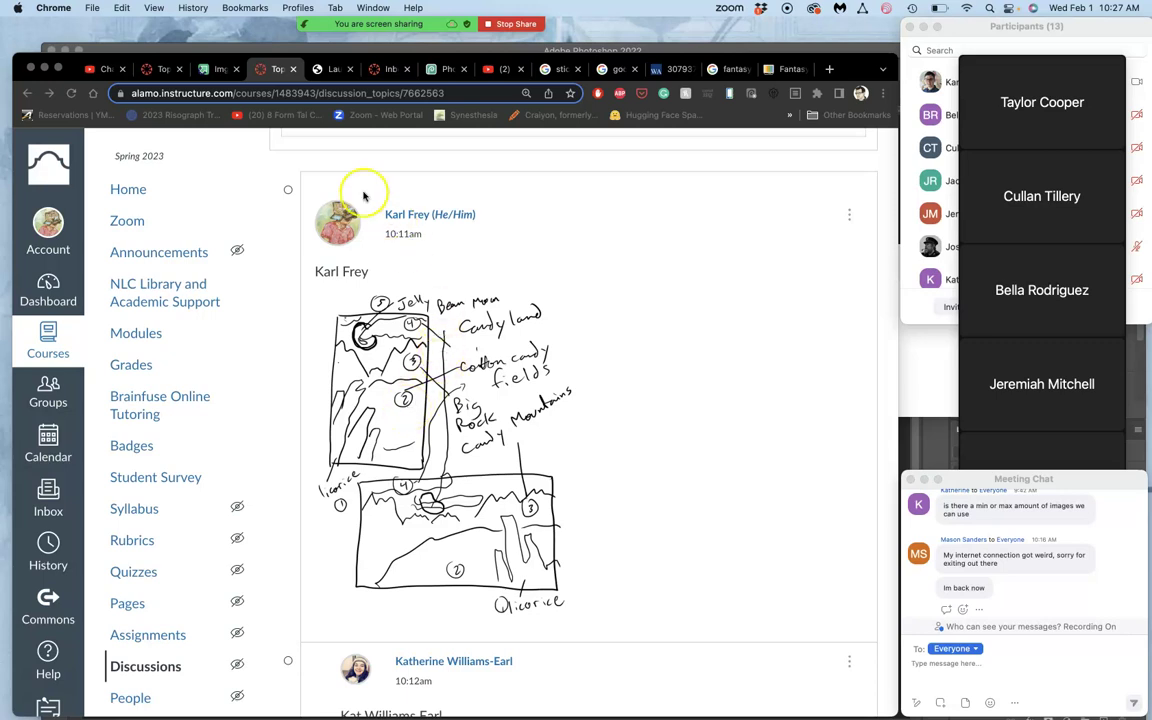
Step: Switch to Photoshop and examine the portrait and landscape thumbnails in the candy land sketch
{"action": "mouse_move", "coordinate": [15, 150]}
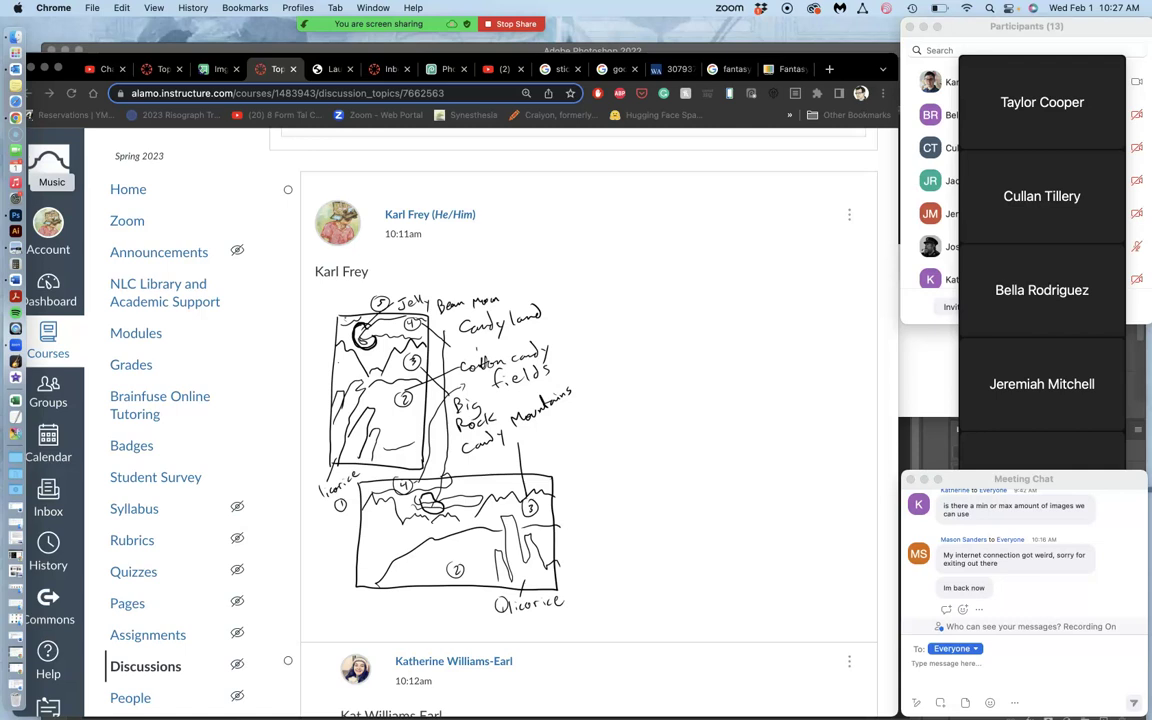
{"action": "left_click", "coordinate": [15, 216]}
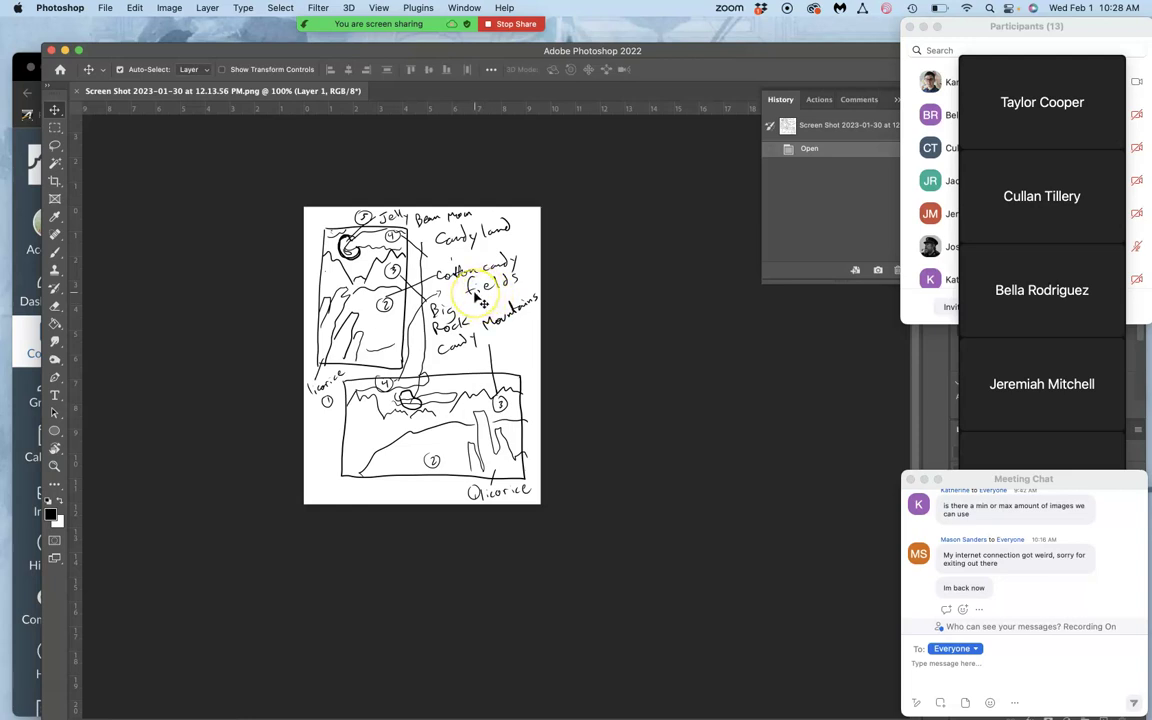
{"action": "key", "text": "super+equal"}
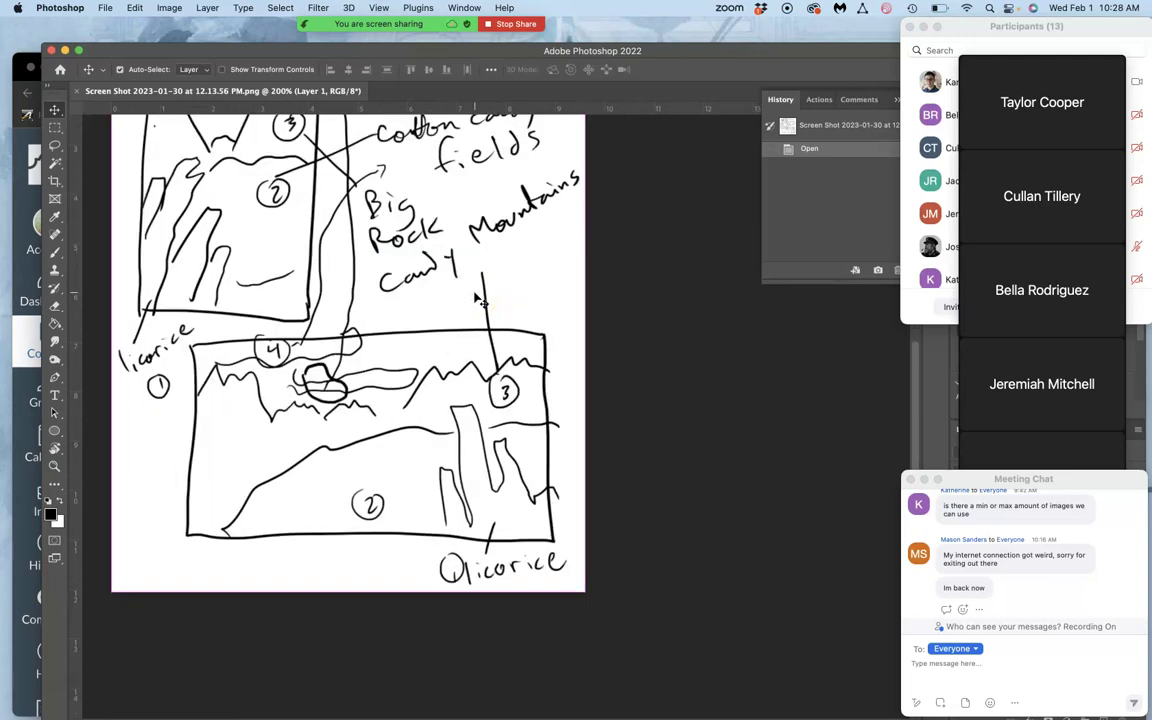
{"action": "scroll", "coordinate": [481, 302], "scroll_direction": "up", "scroll_amount": 3}
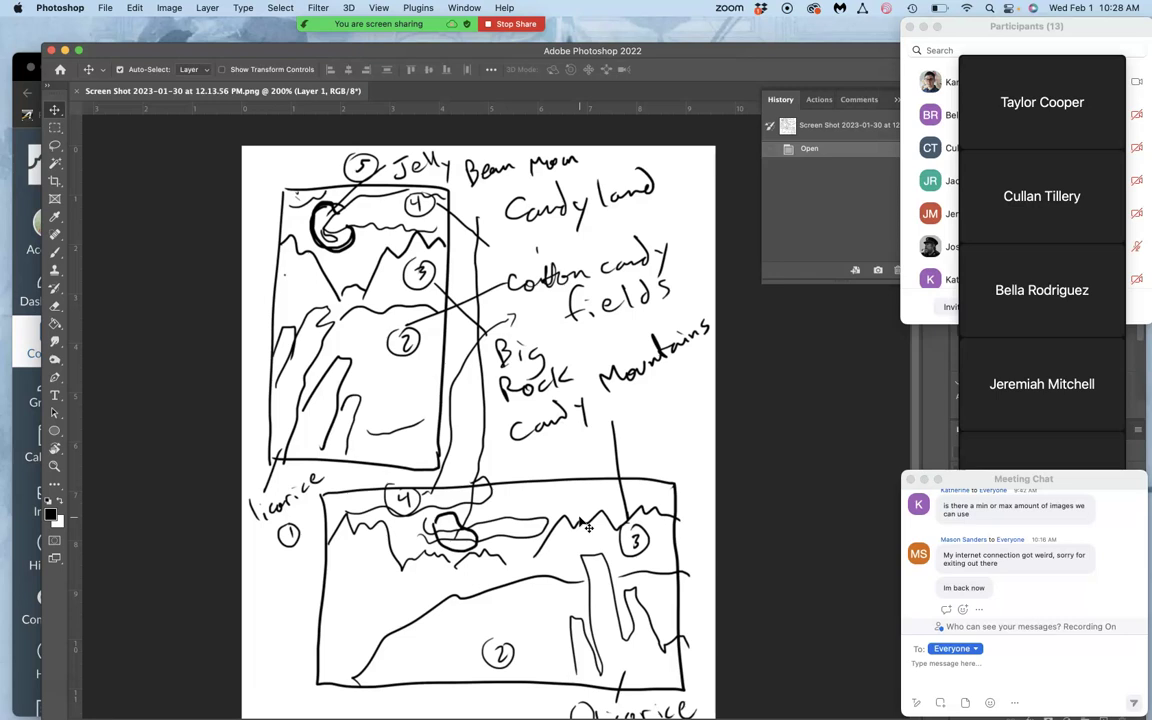
{"action": "scroll", "coordinate": [581, 519], "scroll_direction": "down", "scroll_amount": 3}
{"action": "scroll", "coordinate": [581, 519], "scroll_direction": "up", "scroll_amount": 4}
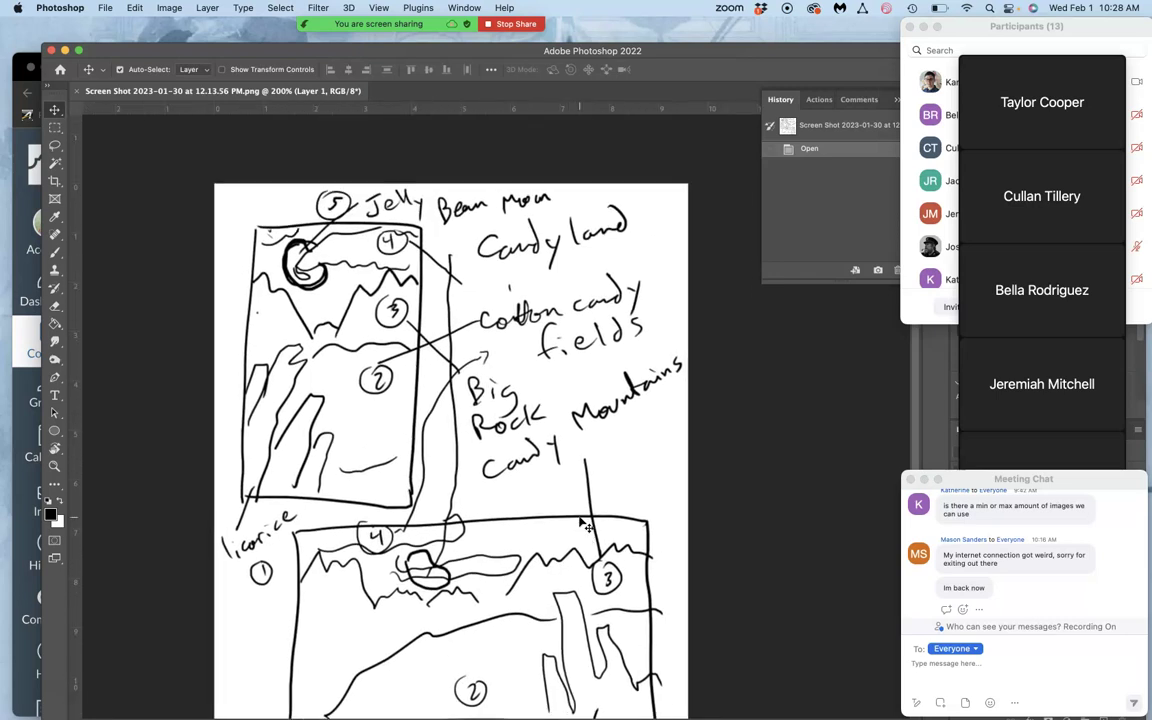
{"action": "scroll", "coordinate": [515, 270], "scroll_direction": "down", "scroll_amount": 5}
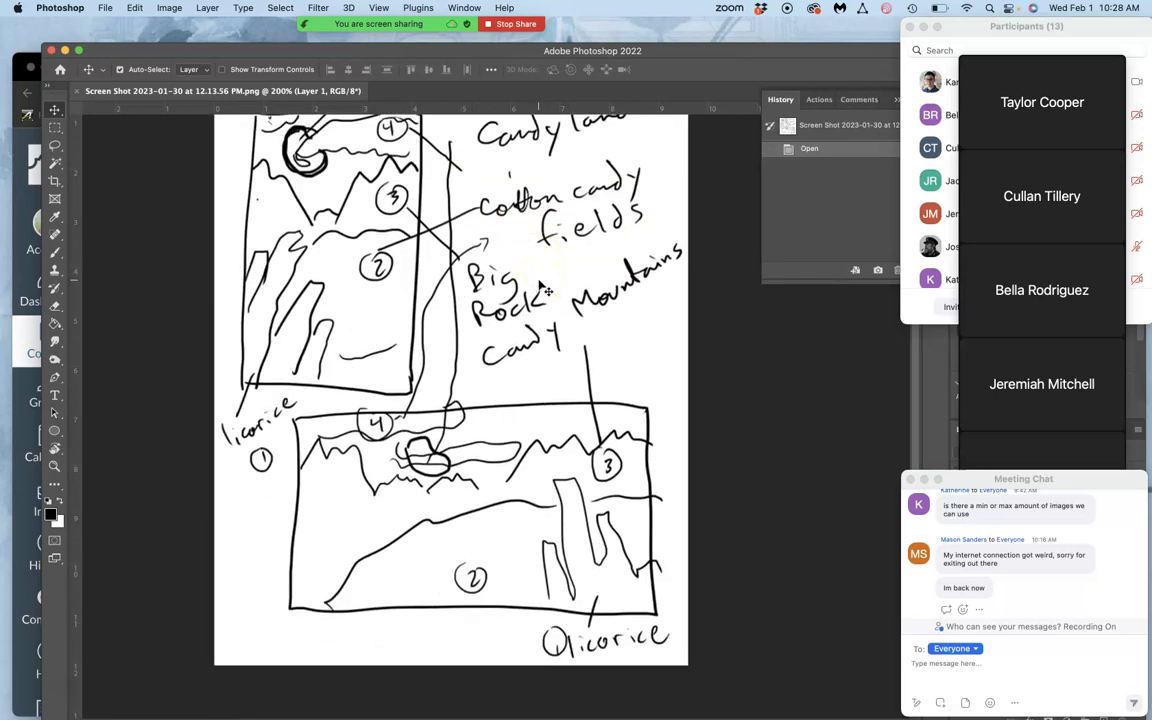
{"action": "scroll", "coordinate": [545, 288], "scroll_direction": "down", "scroll_amount": 5}
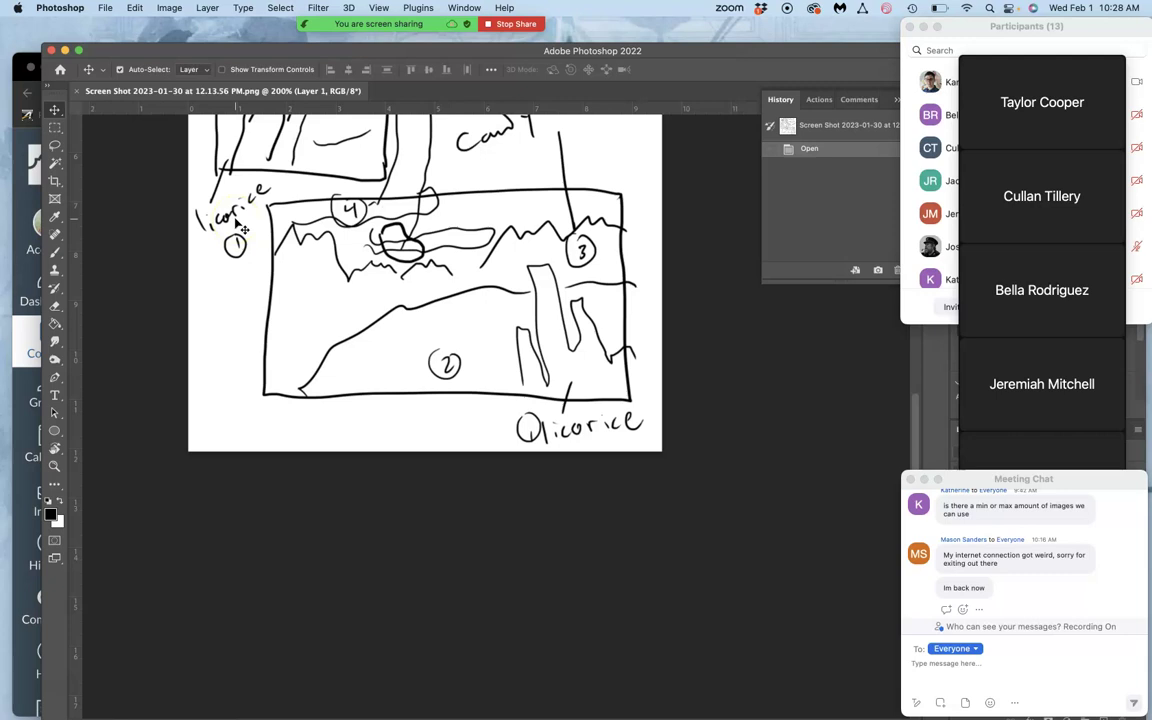
{"action": "scroll", "coordinate": [240, 228], "scroll_direction": "up", "scroll_amount": 3}
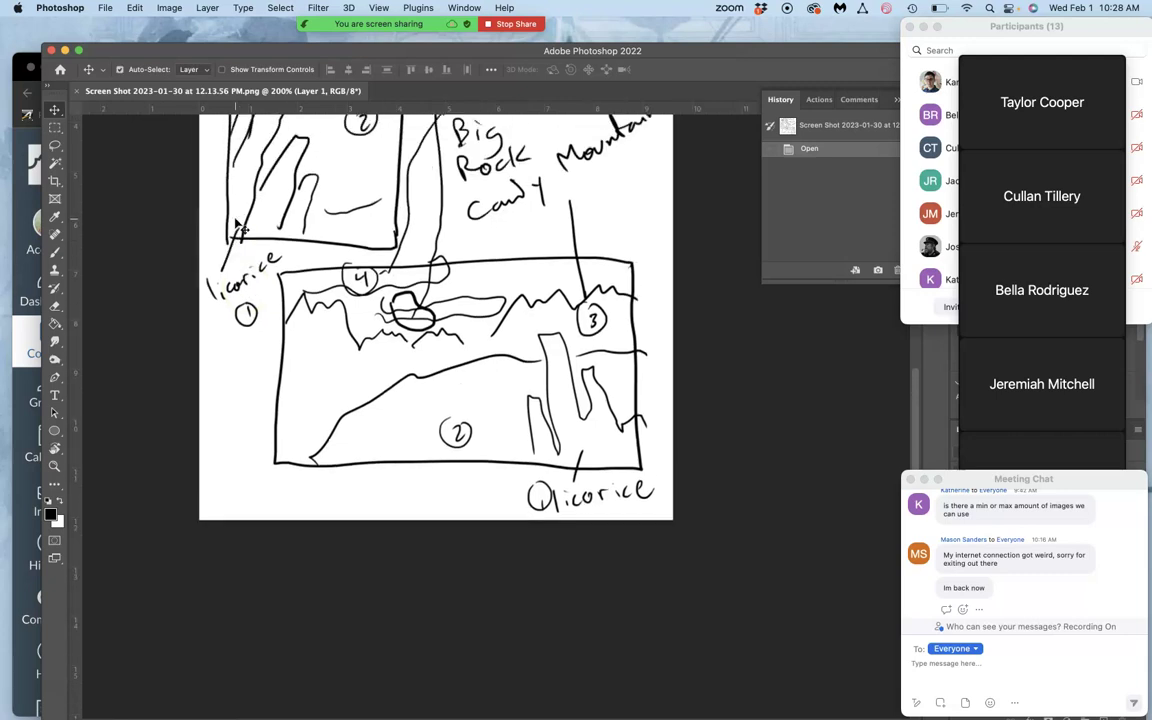
{"action": "scroll", "coordinate": [240, 228], "scroll_direction": "up", "scroll_amount": 6}
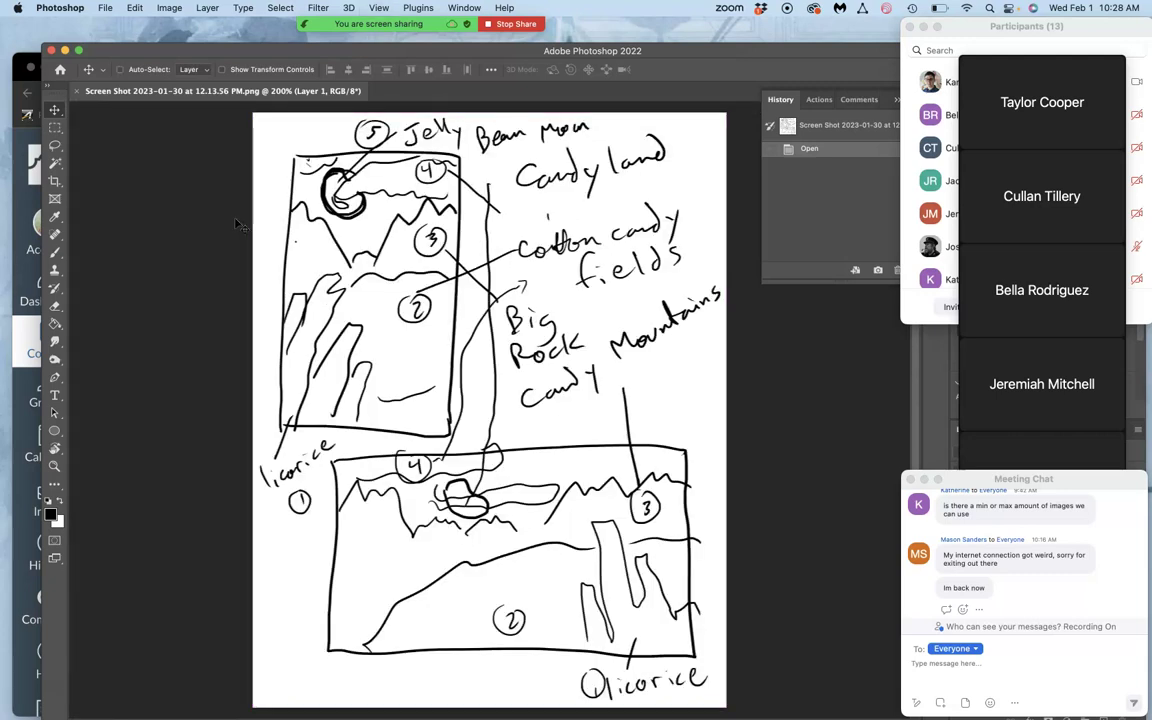
Step: Place two horizontal and two vertical guides around the edges of the lower landscape thumbnail
{"action": "key", "text": "super+r"}
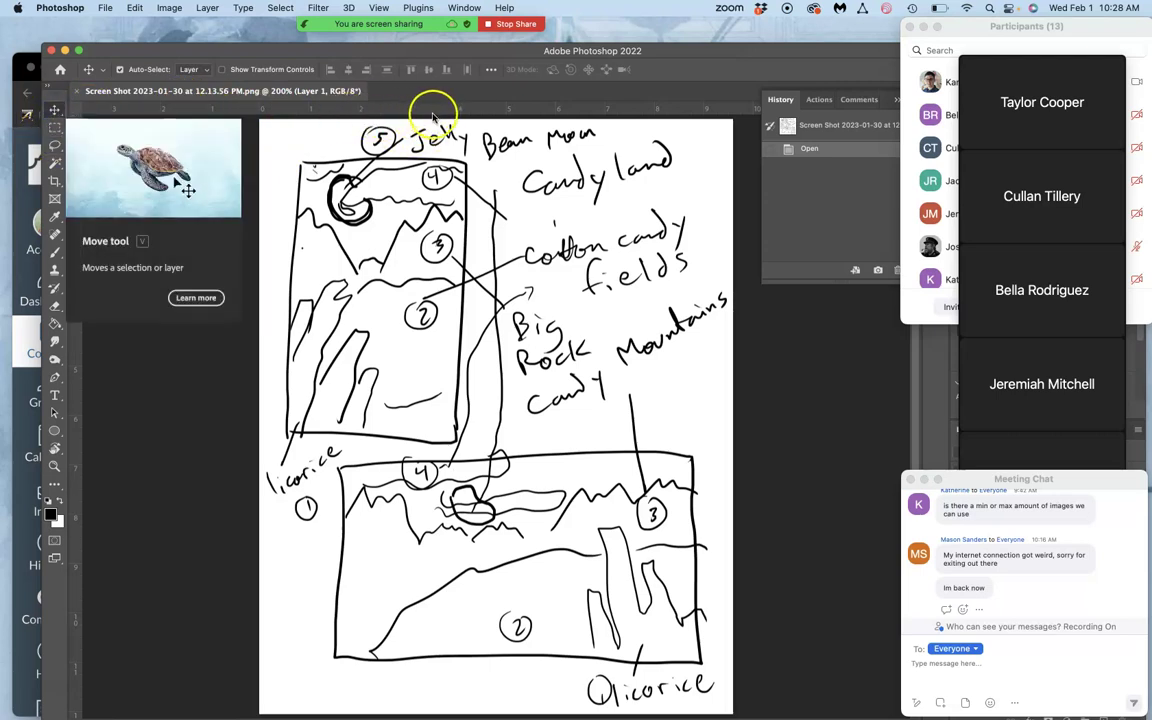
{"action": "left_click_drag", "start_coordinate": [442, 113], "coordinate": [456, 450]}
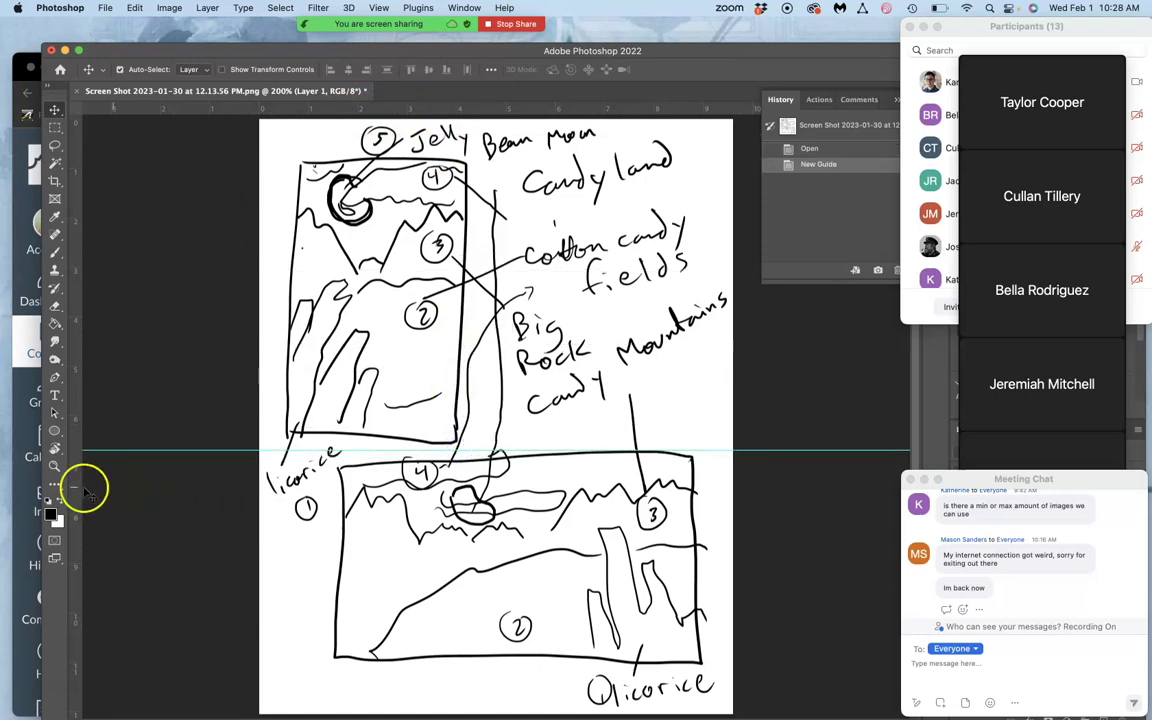
{"action": "left_click_drag", "start_coordinate": [76, 450], "coordinate": [333, 451]}
{"action": "scroll", "coordinate": [437, 424], "scroll_direction": "down", "scroll_amount": 1}
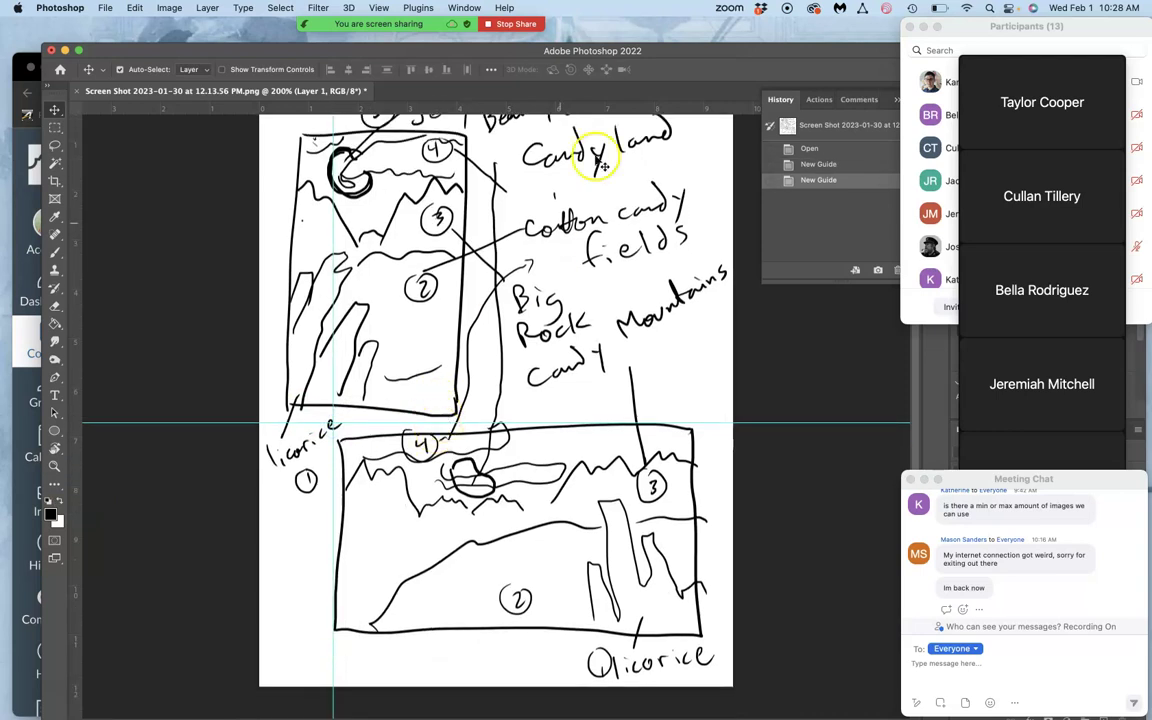
{"action": "left_click_drag", "start_coordinate": [591, 108], "coordinate": [627, 641]}
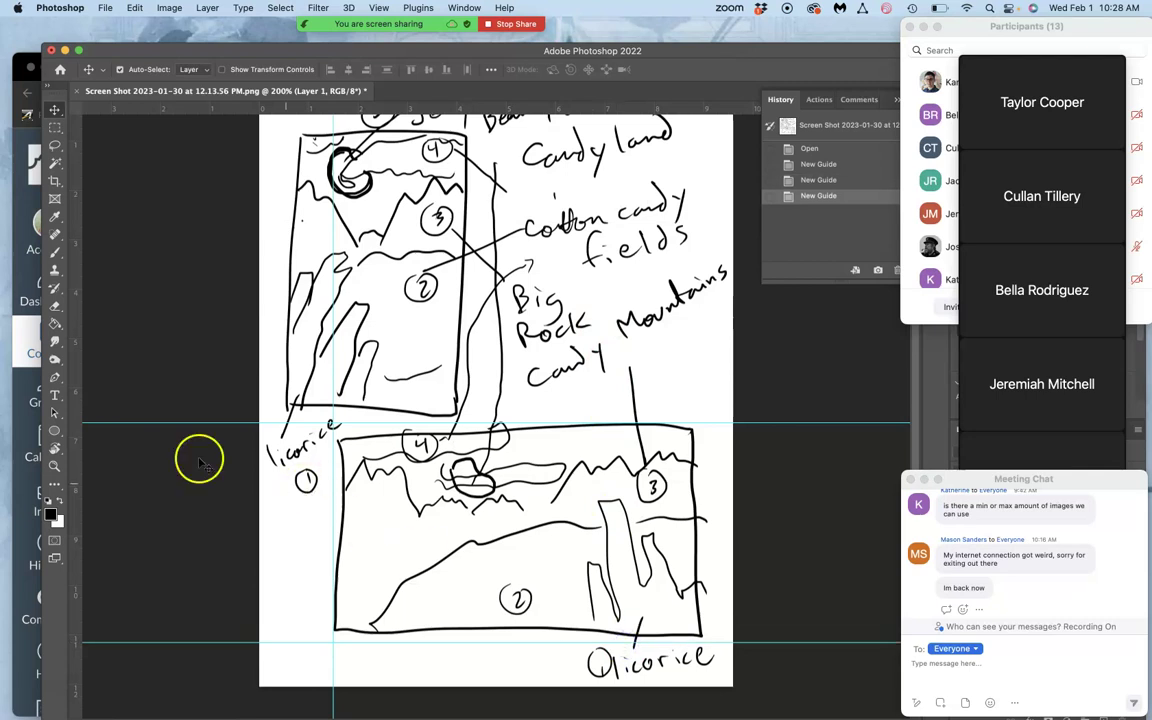
{"action": "left_click_drag", "start_coordinate": [77, 437], "coordinate": [715, 418]}
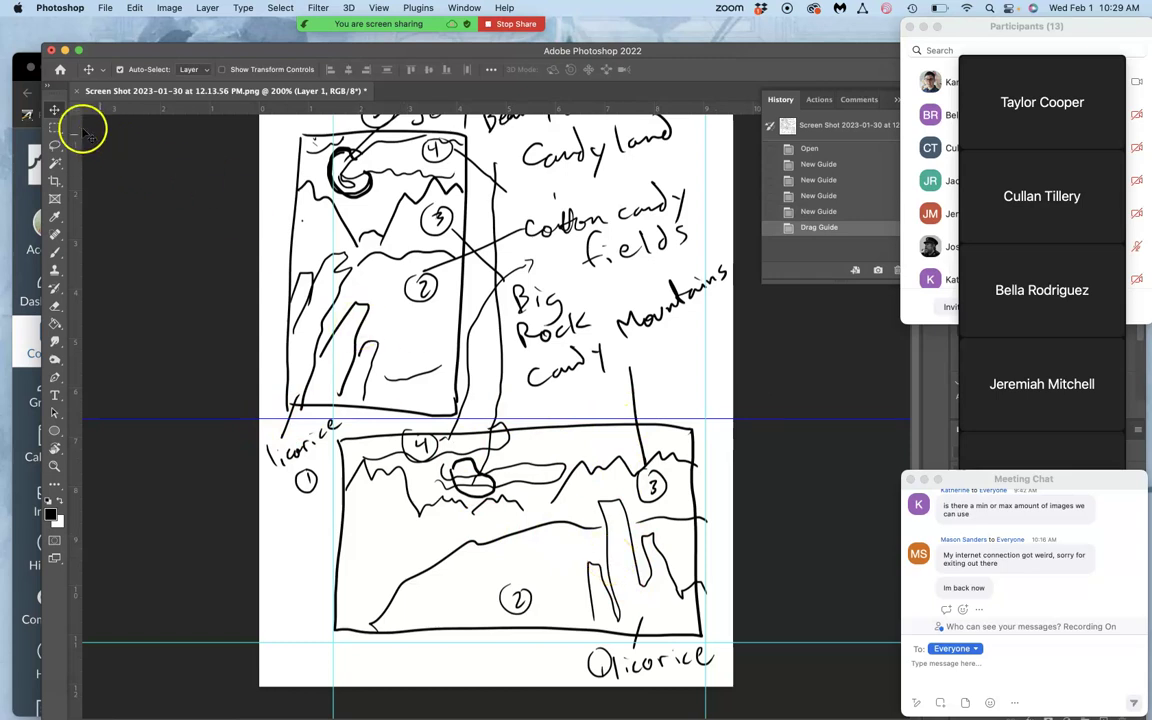
Step: Crop the image to the guides around the landscape thumbnail, with the crop ratio values cleared
{"action": "left_click", "coordinate": [53, 182]}
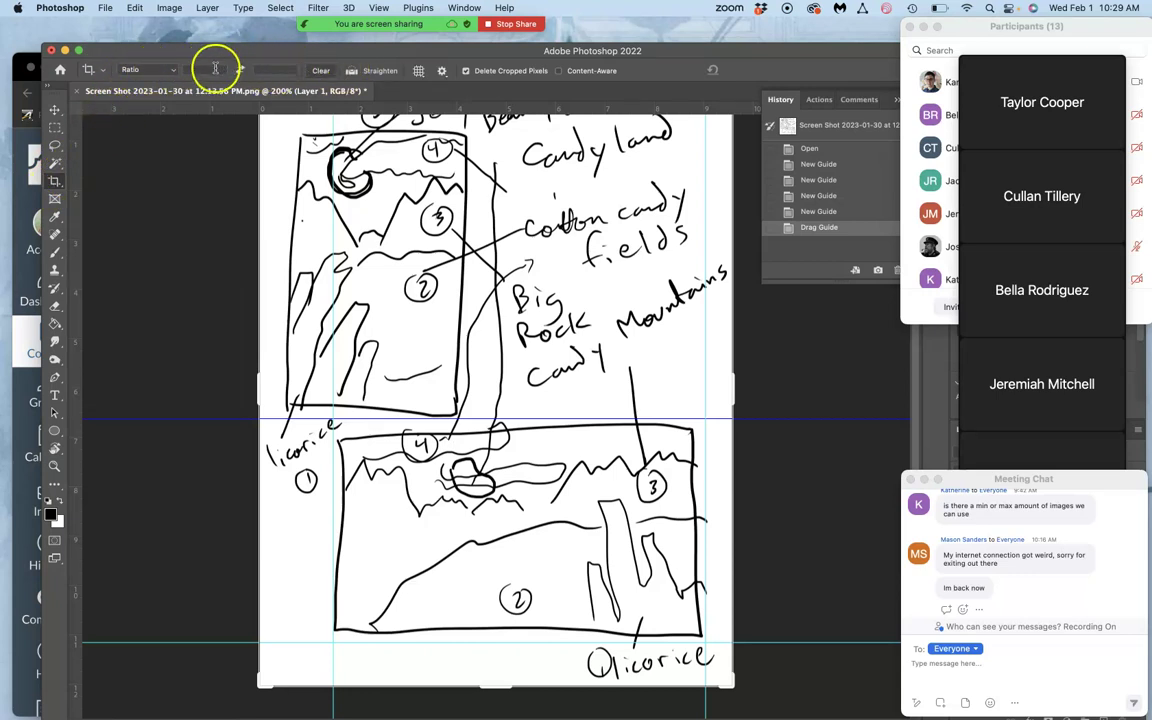
{"action": "left_click", "coordinate": [320, 71]}
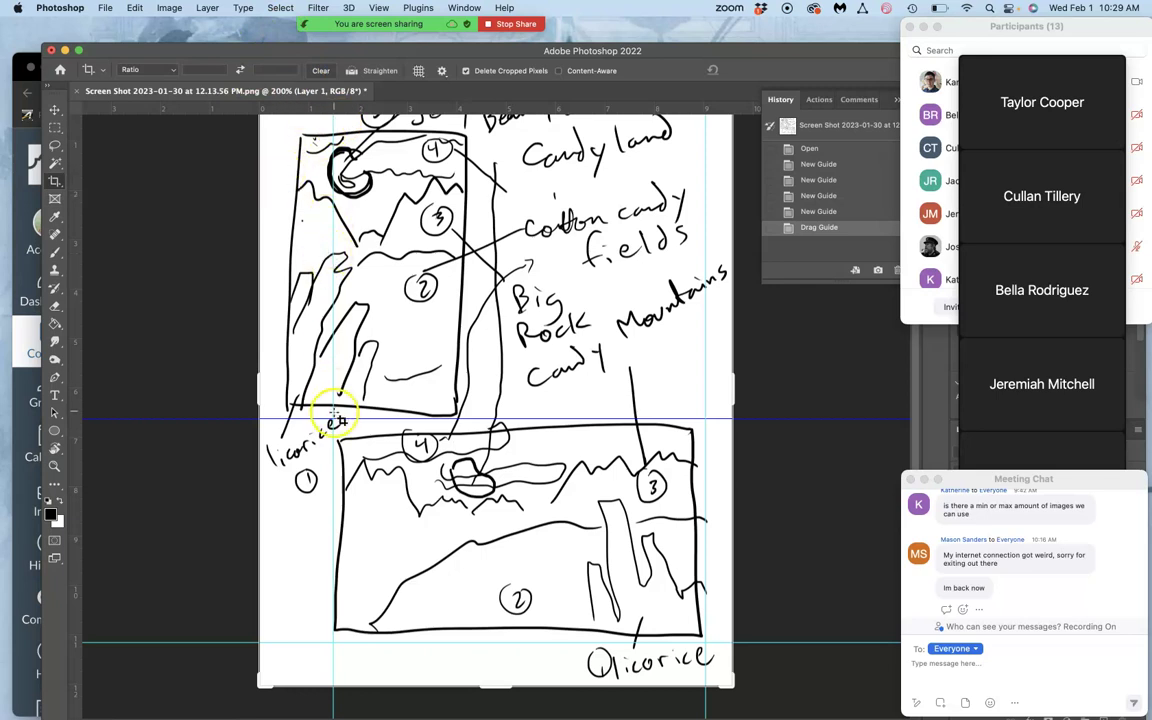
{"action": "left_click_drag", "start_coordinate": [333, 420], "coordinate": [700, 626]}
{"action": "key", "text": "Return"}
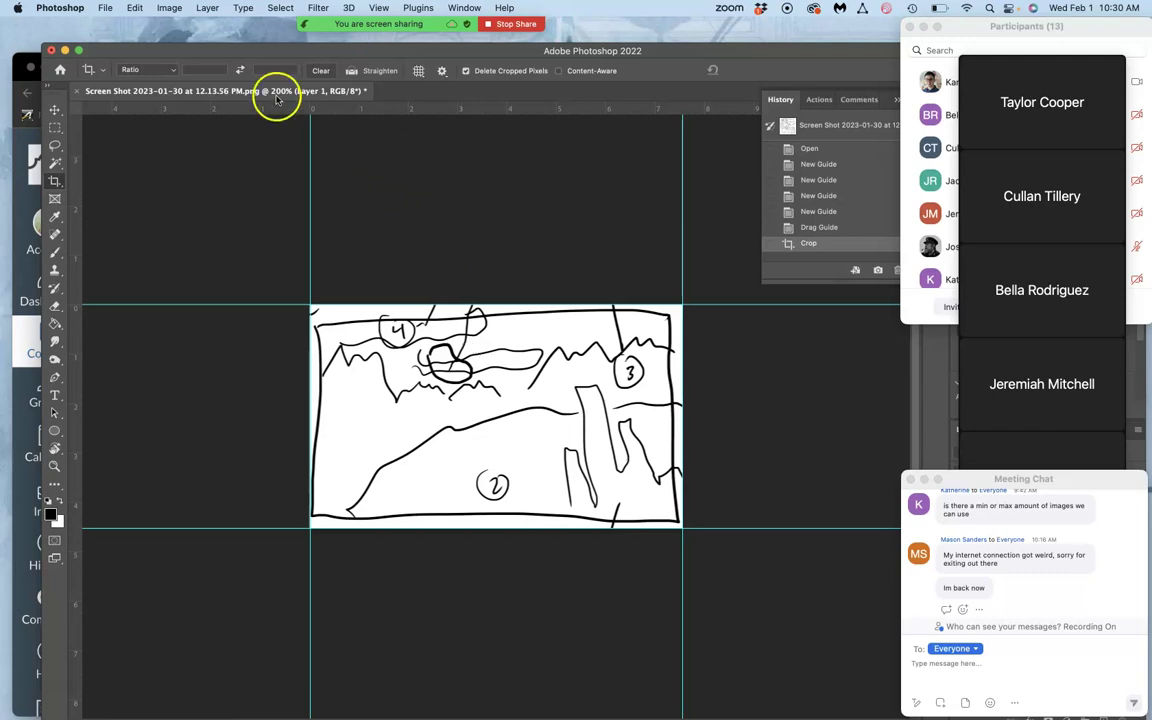
Step: Open the Image Size settings for the cropped sketch and set the height to 8 inches
{"action": "left_click", "coordinate": [172, 10]}
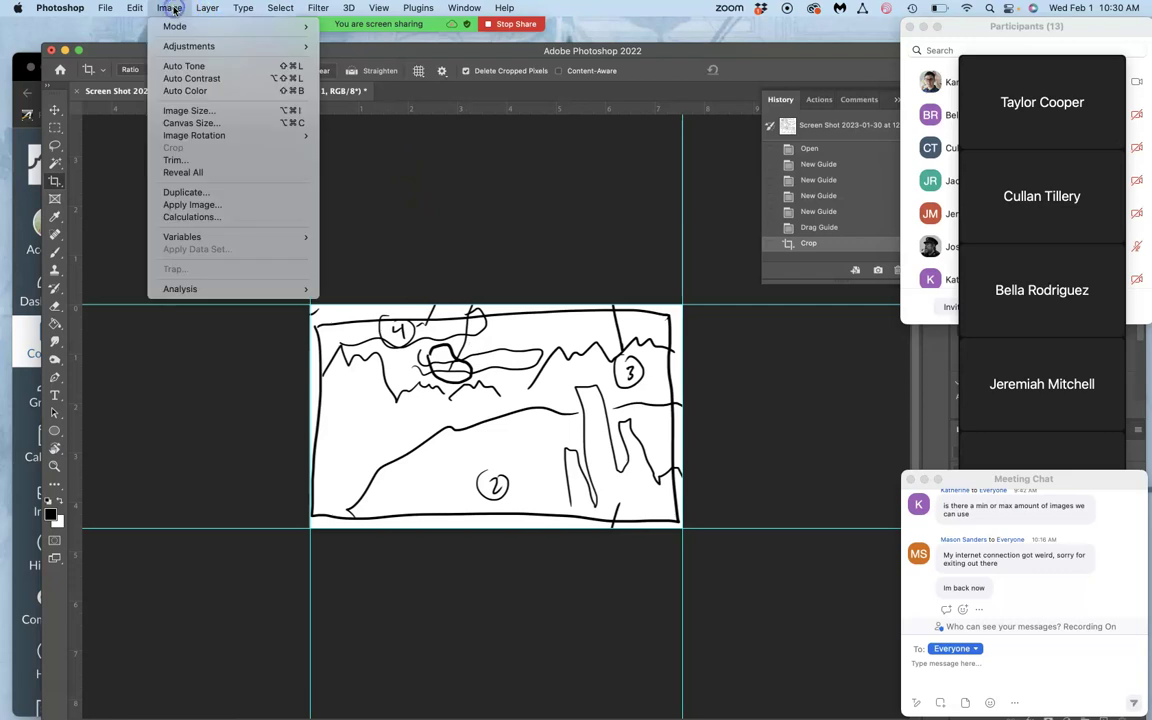
{"action": "left_click", "coordinate": [187, 112]}
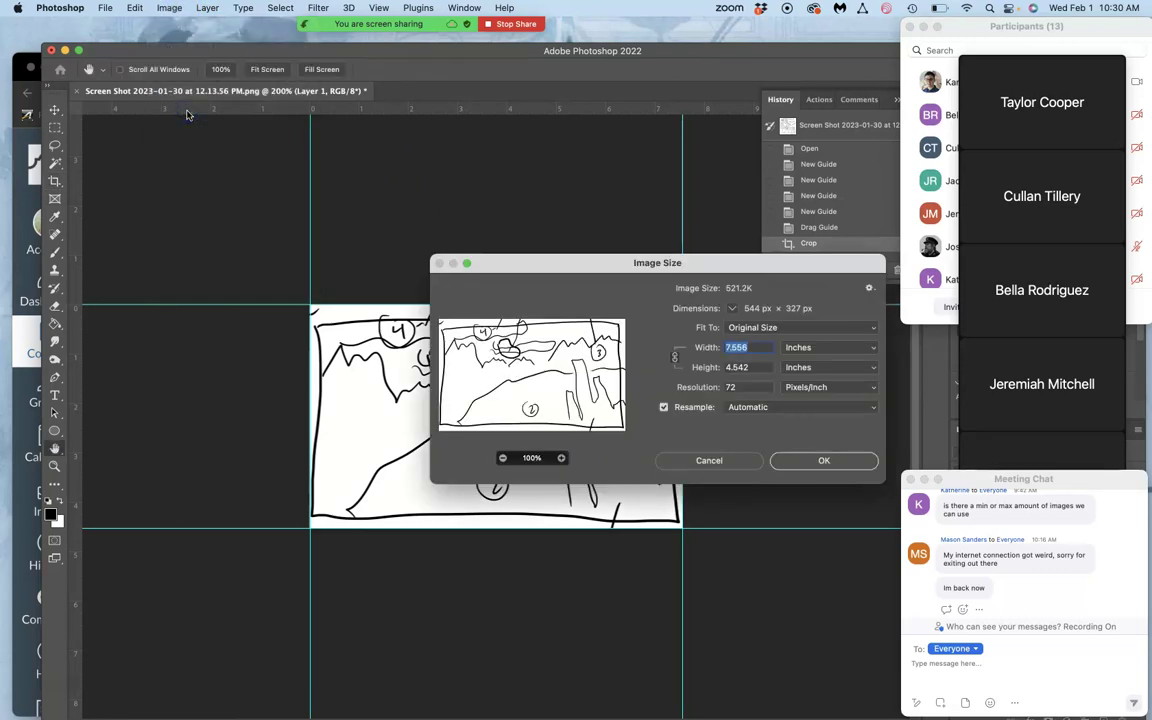
{"action": "left_click_drag", "start_coordinate": [568, 263], "coordinate": [542, 67]}
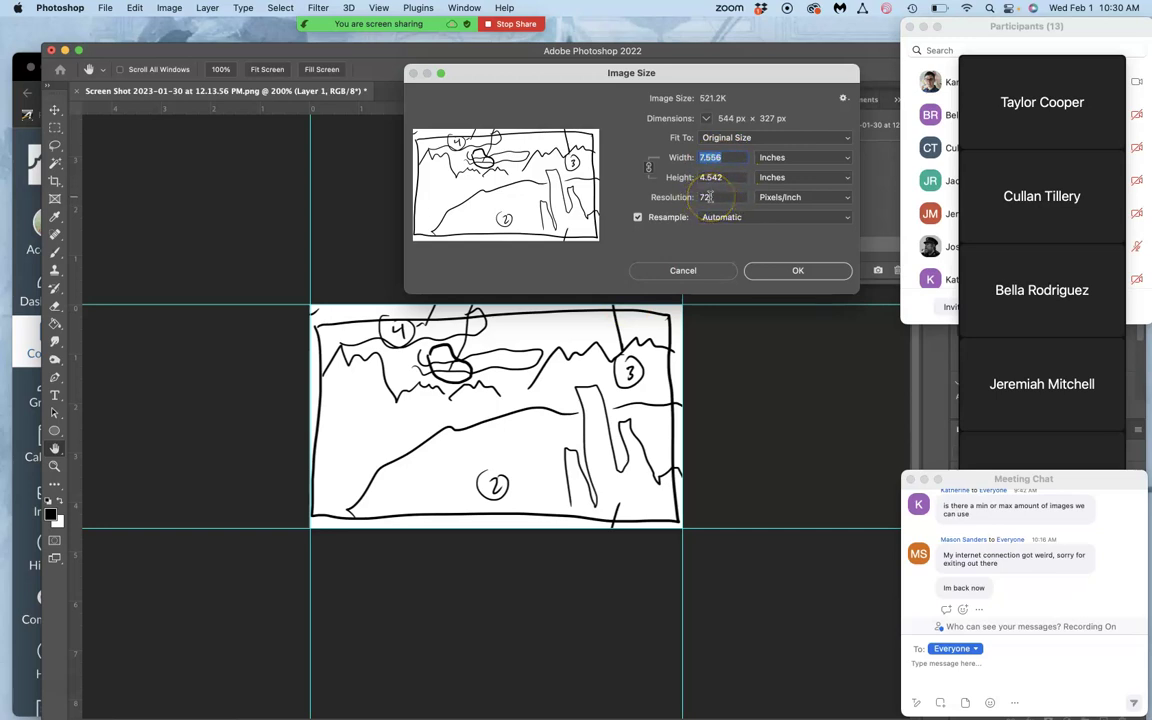
{"action": "left_click", "coordinate": [719, 198]}
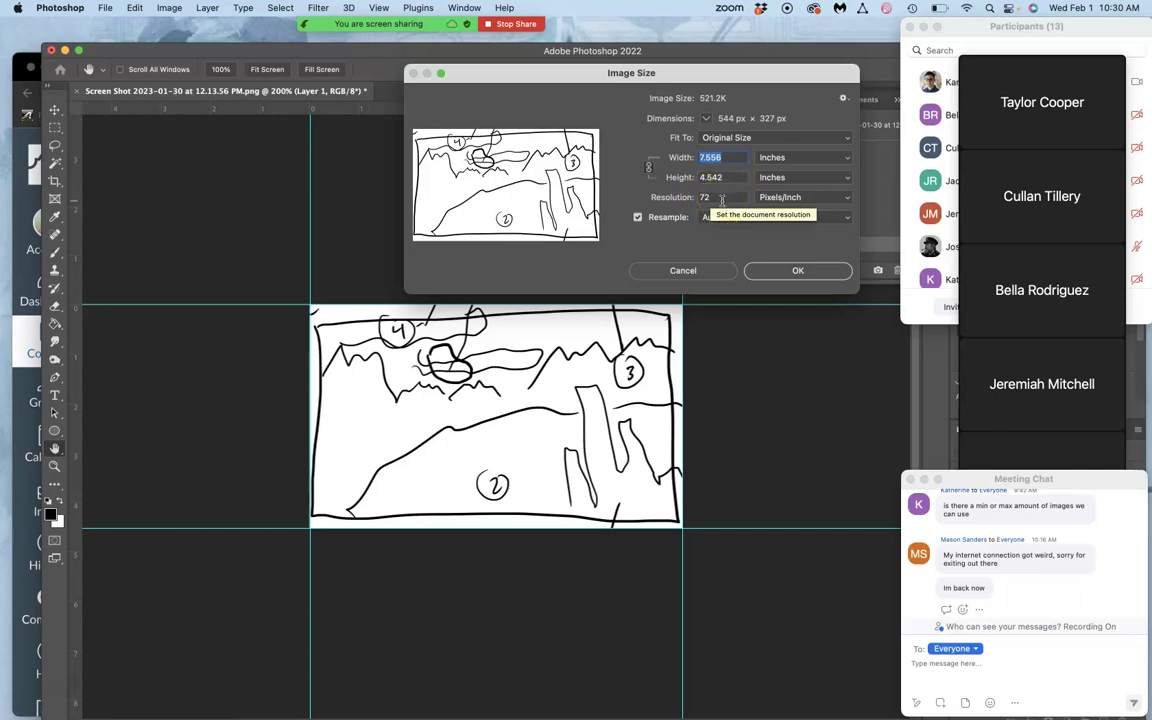
{"action": "left_click", "coordinate": [726, 157]}
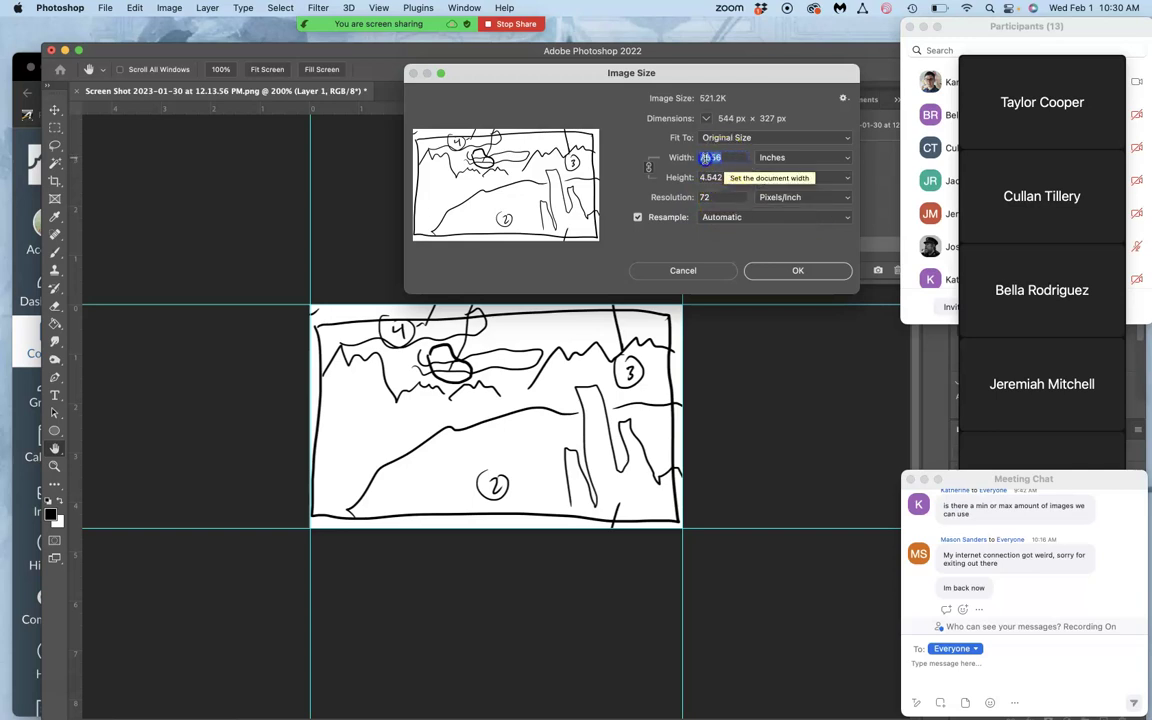
{"action": "left_click", "coordinate": [714, 178]}
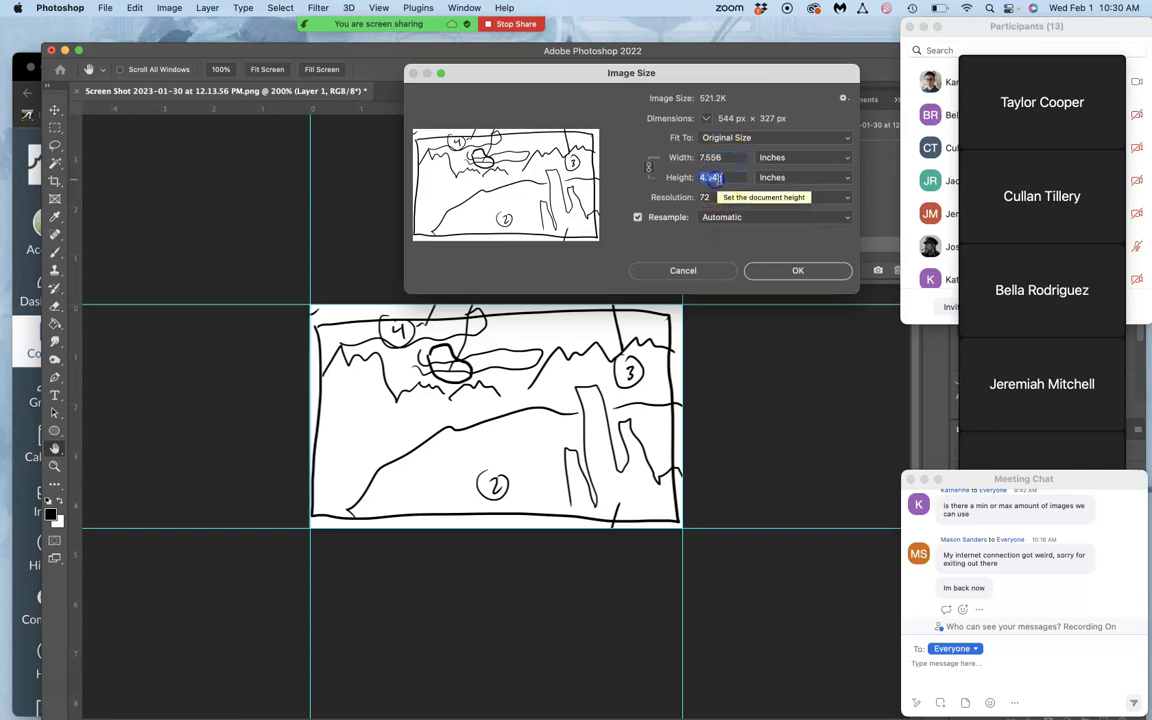
{"action": "left_click", "coordinate": [710, 180]}
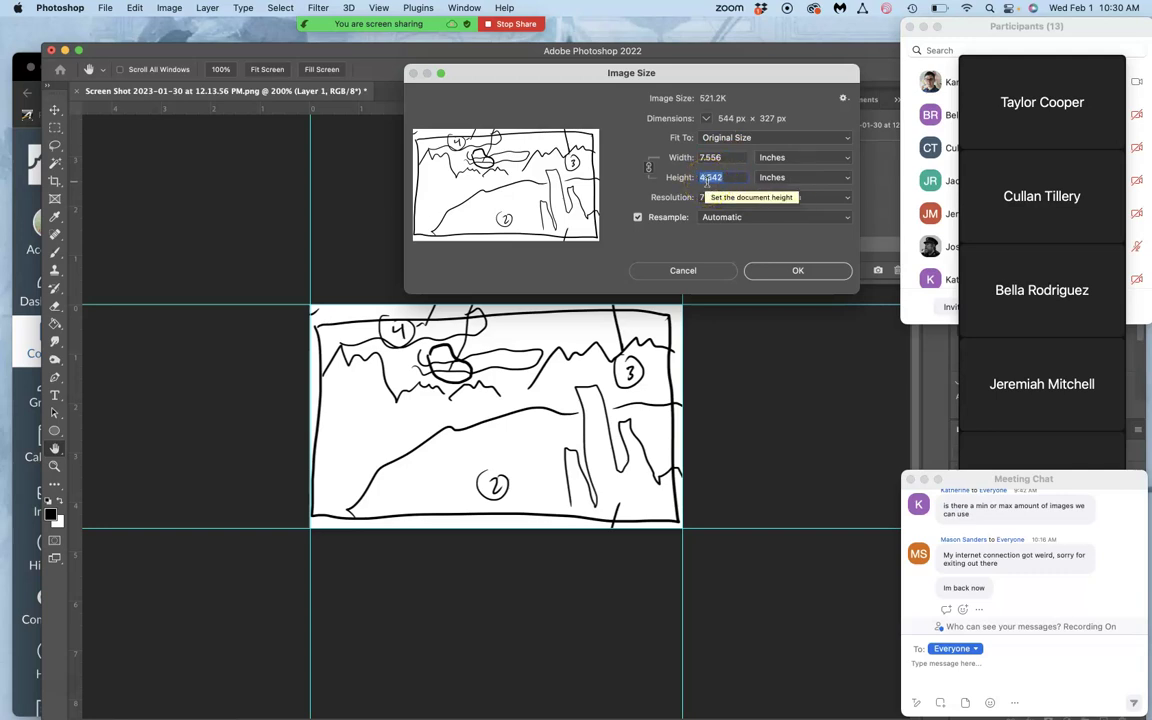
{"action": "type", "text": "8"}
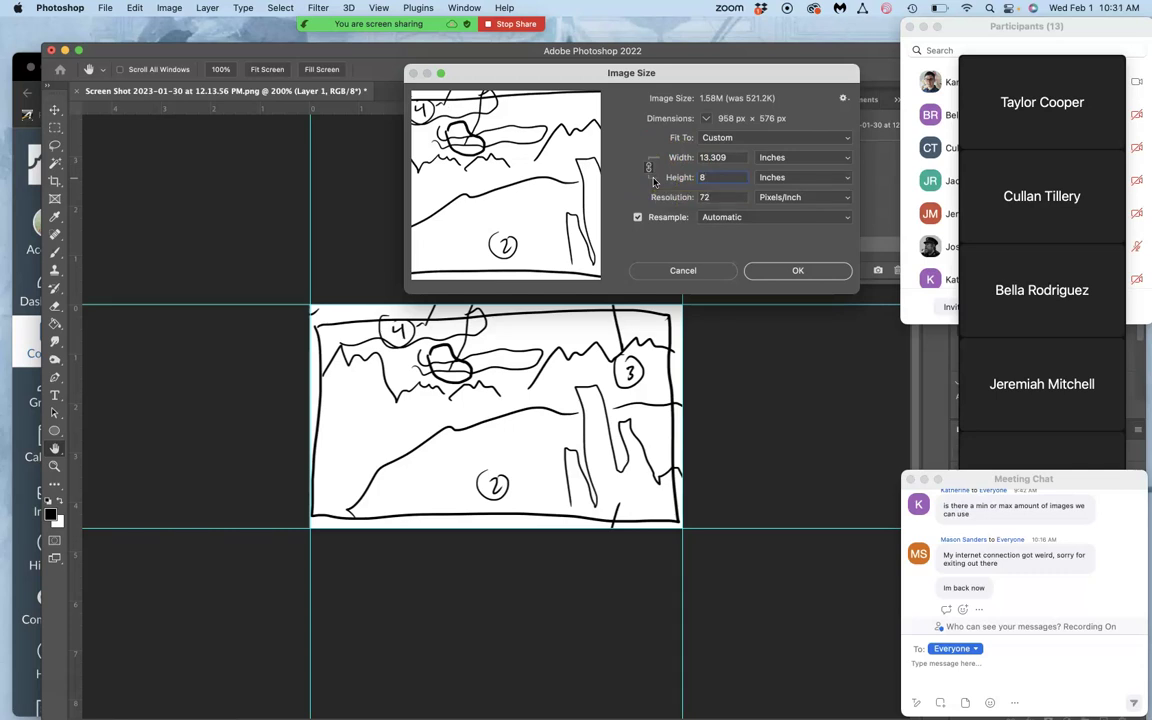
Step: Try an image width of 10 inches, and set the height back to 8 inches
{"action": "left_click", "coordinate": [705, 177]}
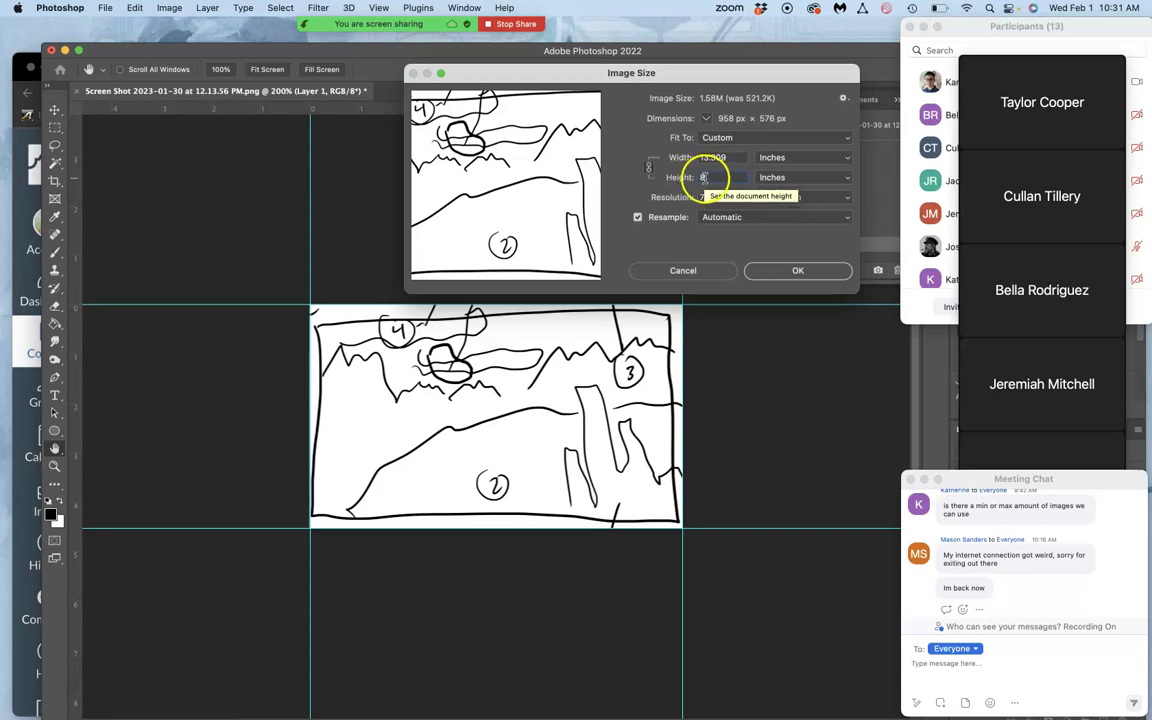
{"action": "left_click", "coordinate": [729, 157]}
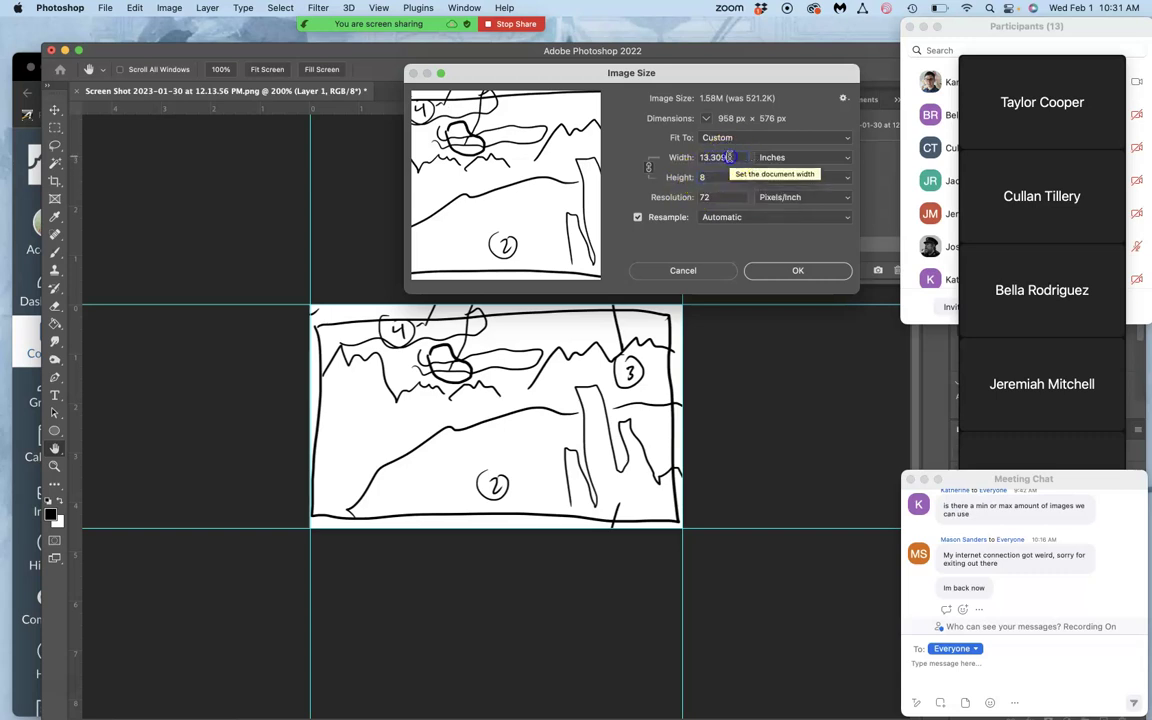
{"action": "left_click_drag", "start_coordinate": [729, 157], "coordinate": [694, 157]}
{"action": "type", "text": "10"}
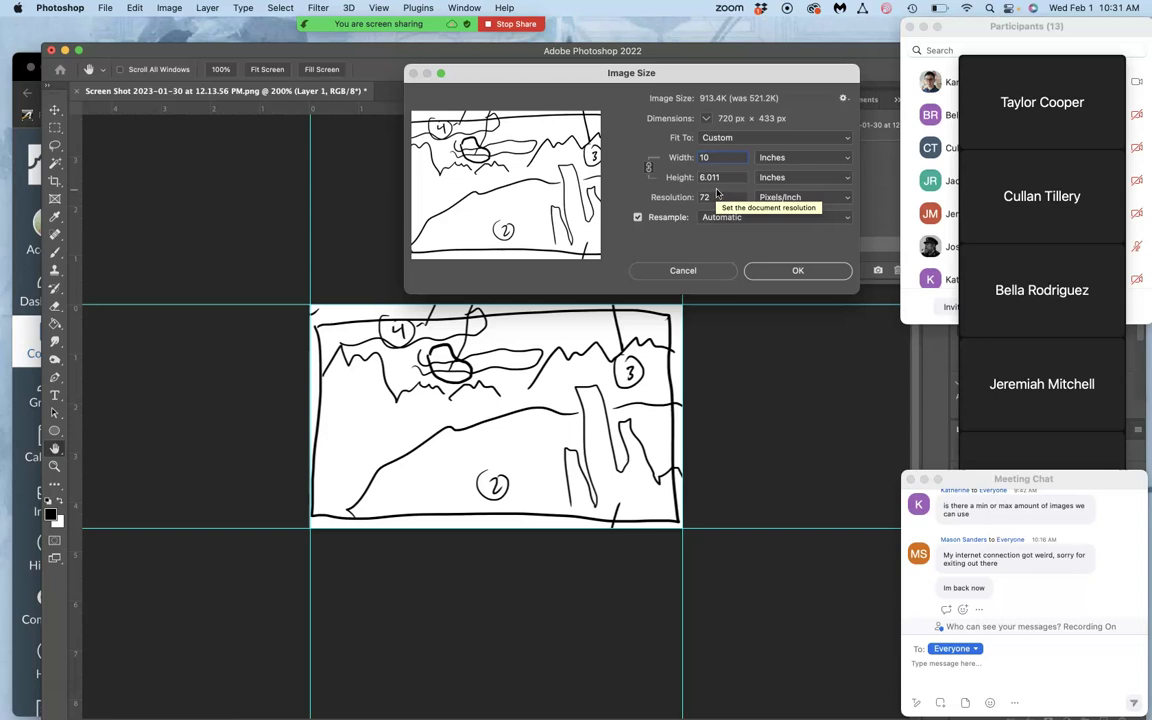
{"action": "type", "text": "8"}
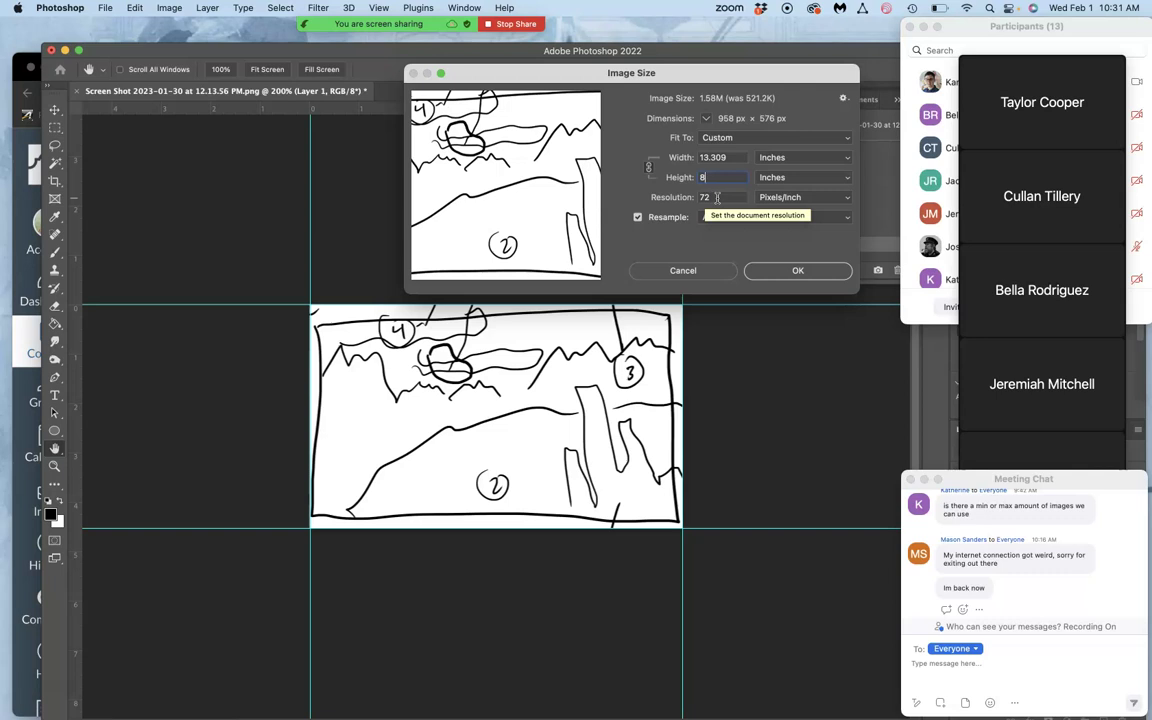
Step: Set the resolution to 350 pixels/inch and the height to 11 inches, and apply the new image size
{"action": "left_click_drag", "start_coordinate": [714, 198], "coordinate": [694, 198]}
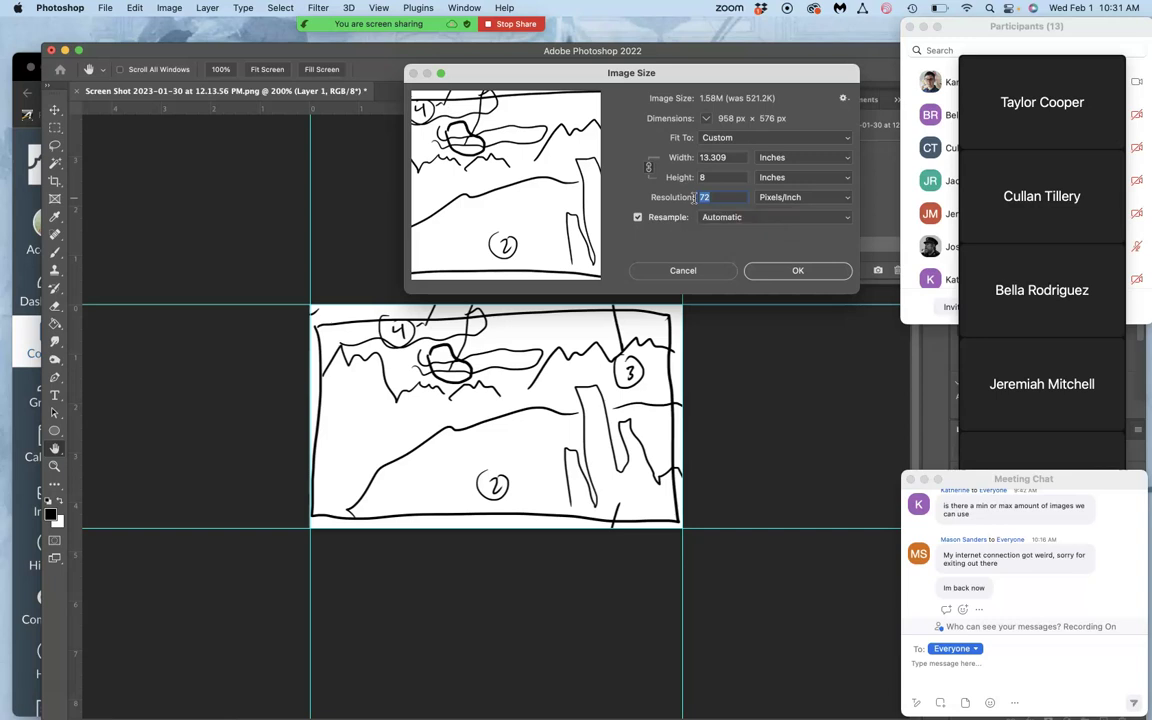
{"action": "type", "text": "350"}
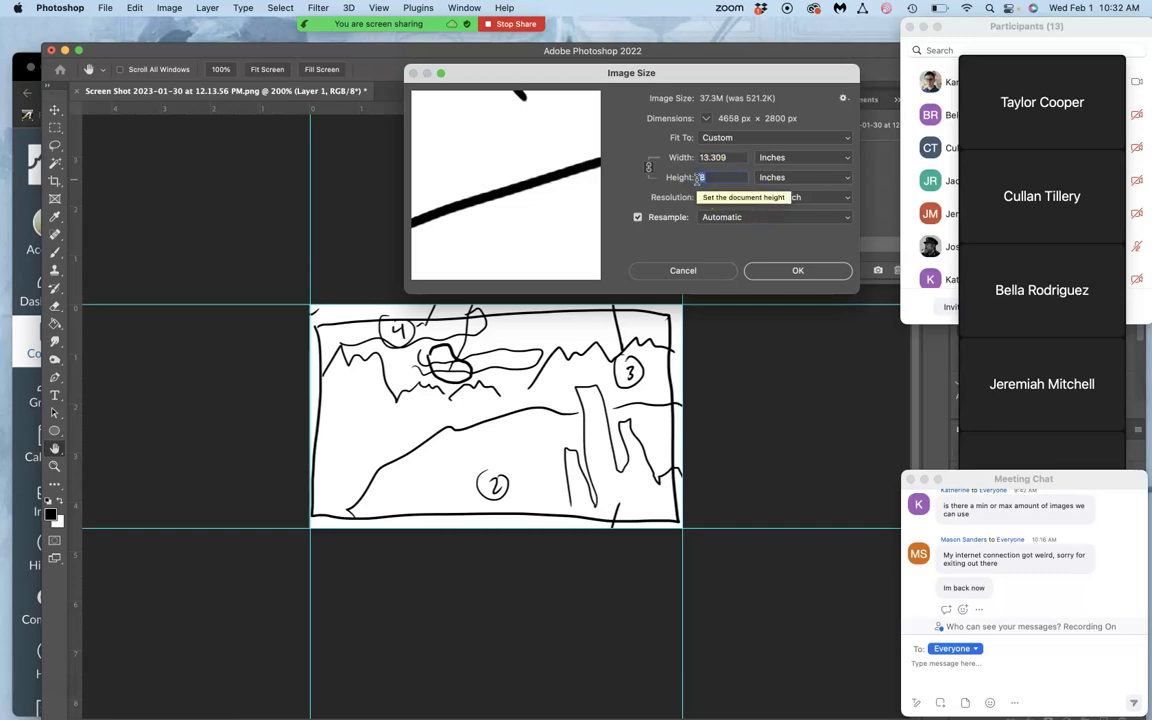
{"action": "type", "text": "11"}
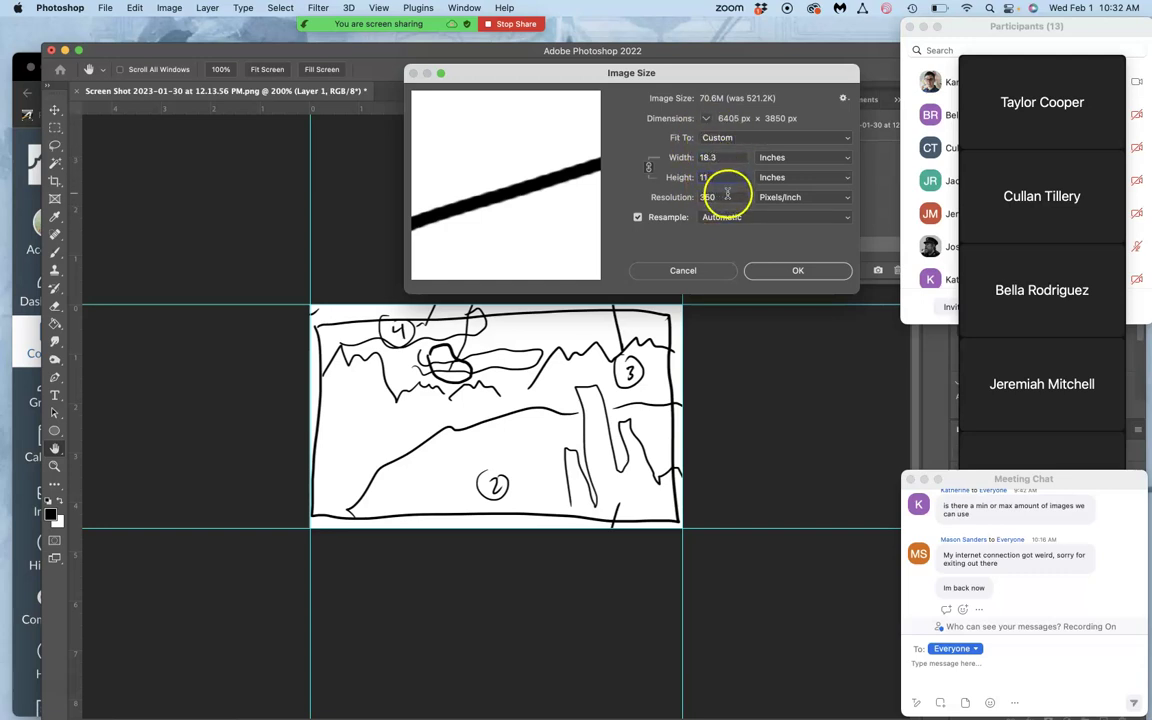
{"action": "left_click", "coordinate": [721, 186]}
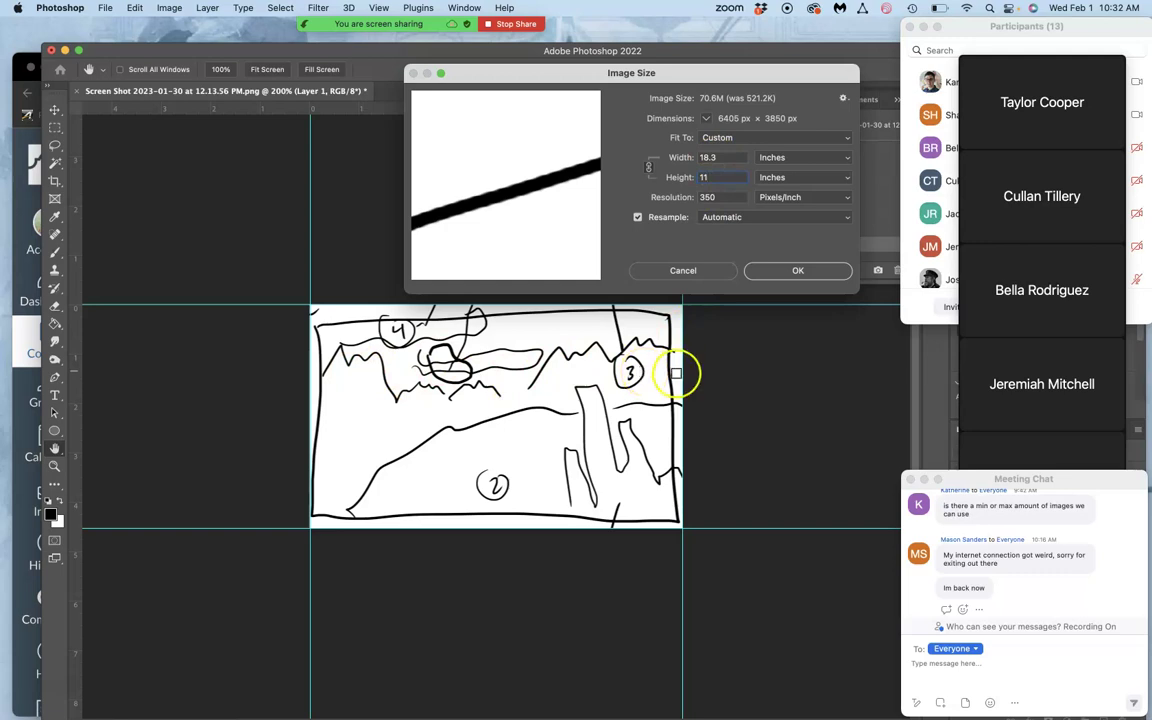
{"action": "left_click", "coordinate": [789, 271]}
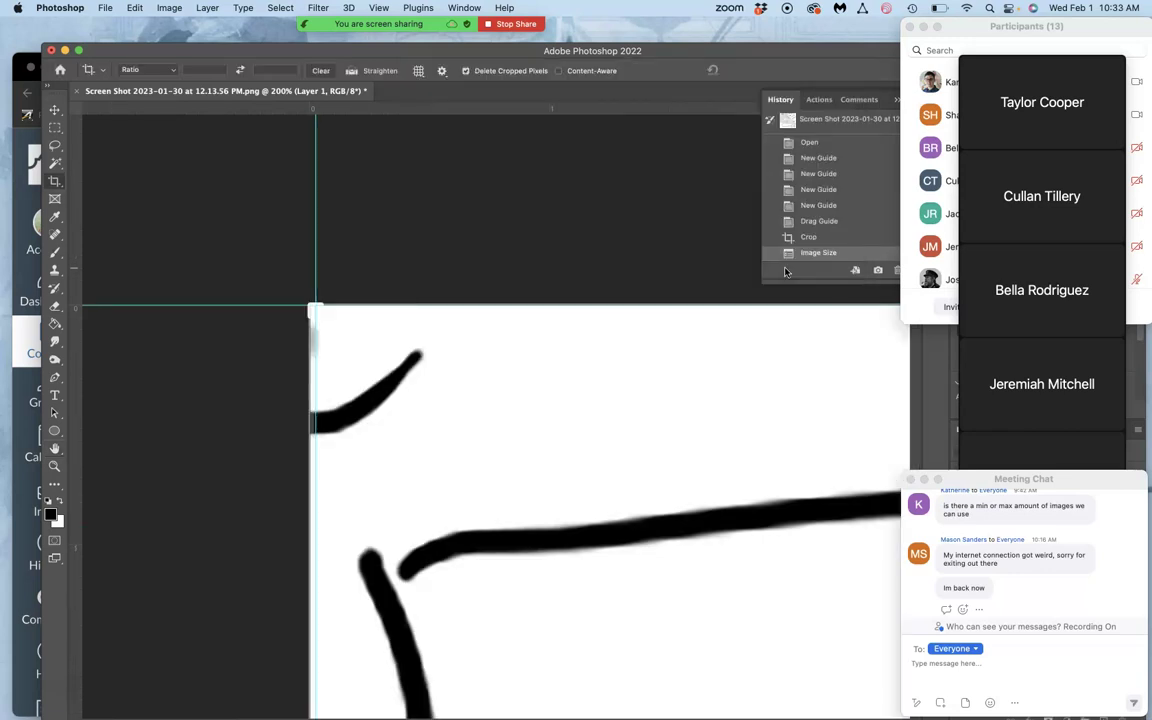
{"action": "key", "text": "super+minus"}
{"action": "key", "text": "super+minus"}
{"action": "key", "text": "super+minus"}
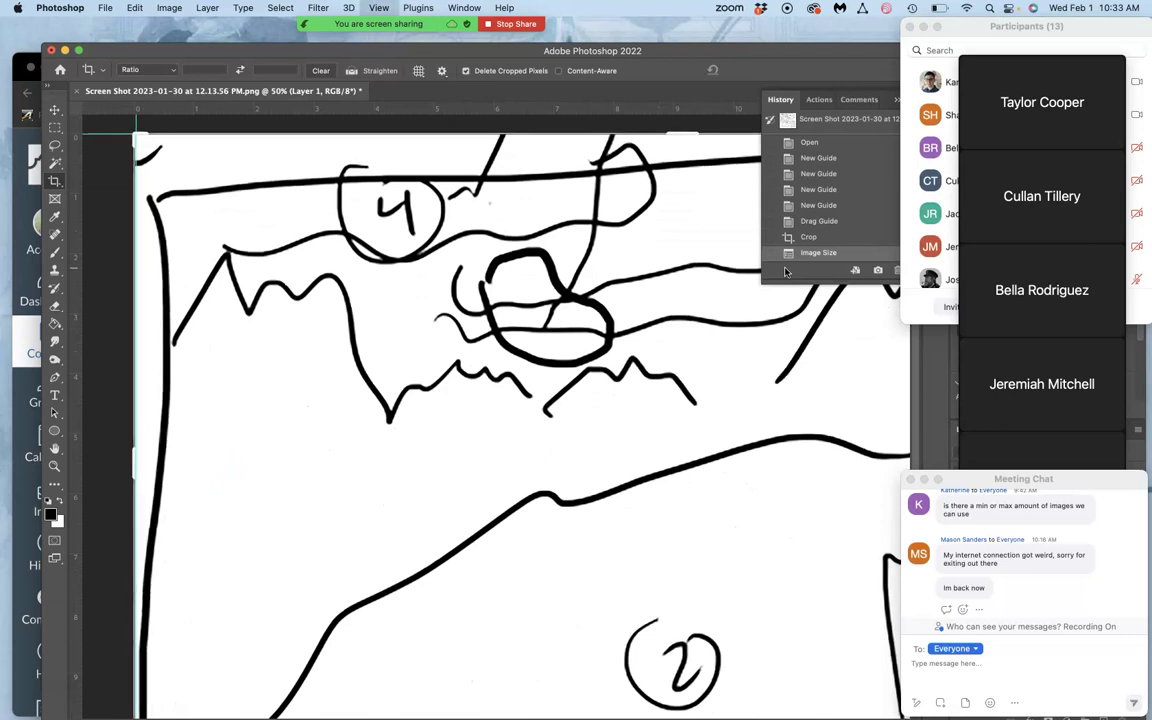
Step: Resize the image to 14 inches wide with the width and height unlinked, keeping 11 inches height and 350 pixels/inch
{"action": "key", "text": "super+minus"}
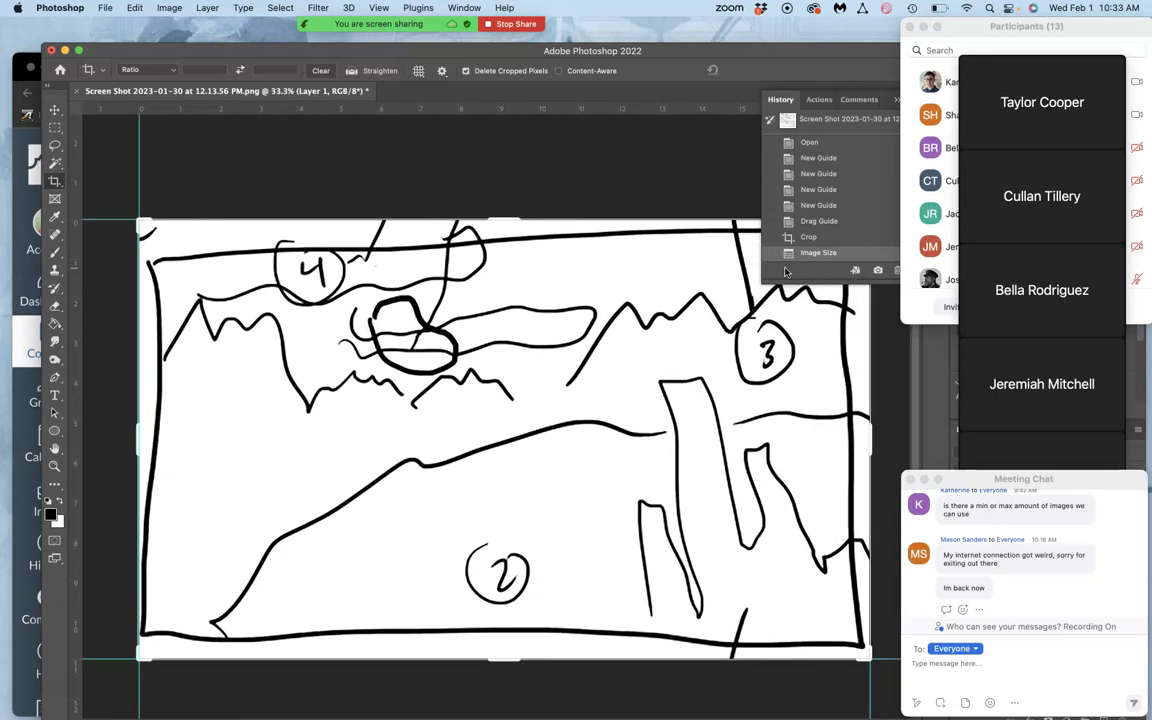
{"action": "key", "text": "super+minus"}
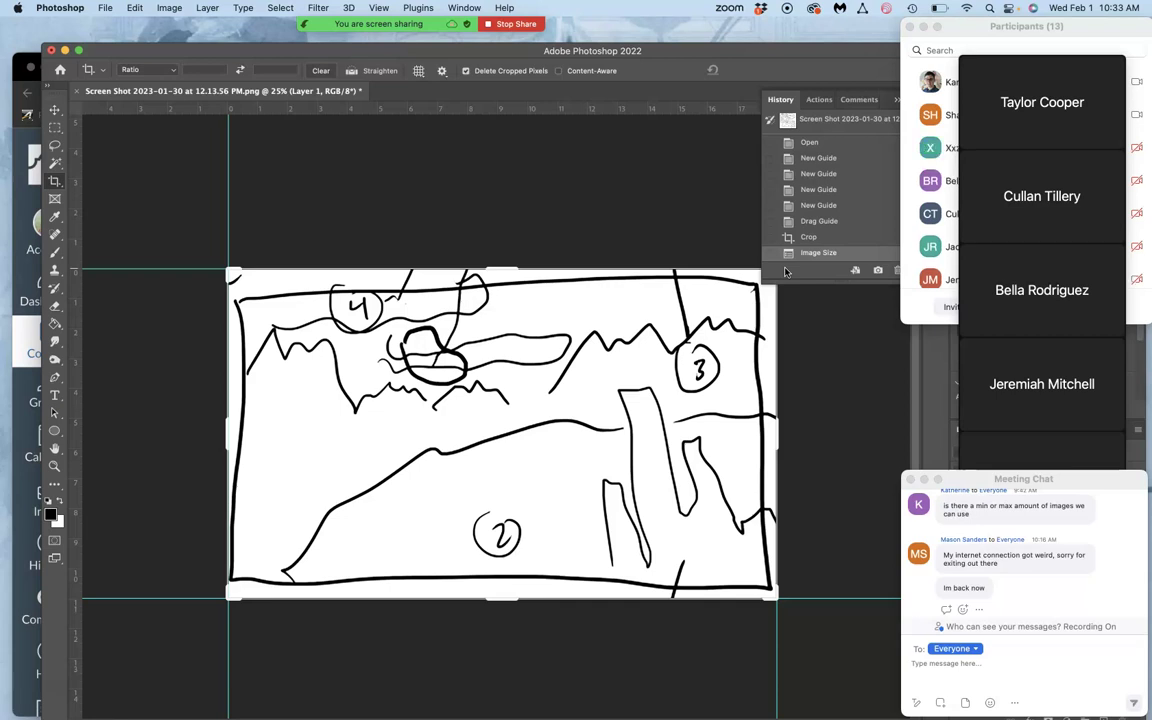
{"action": "left_click", "coordinate": [168, 8]}
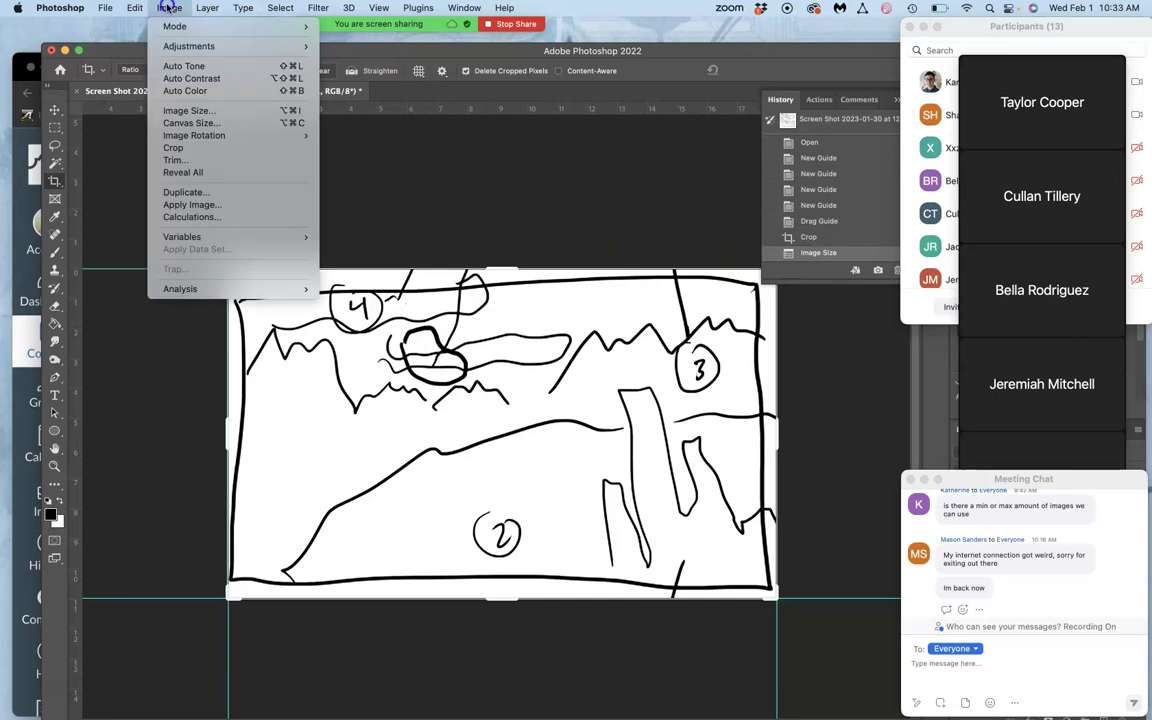
{"action": "left_click", "coordinate": [199, 111]}
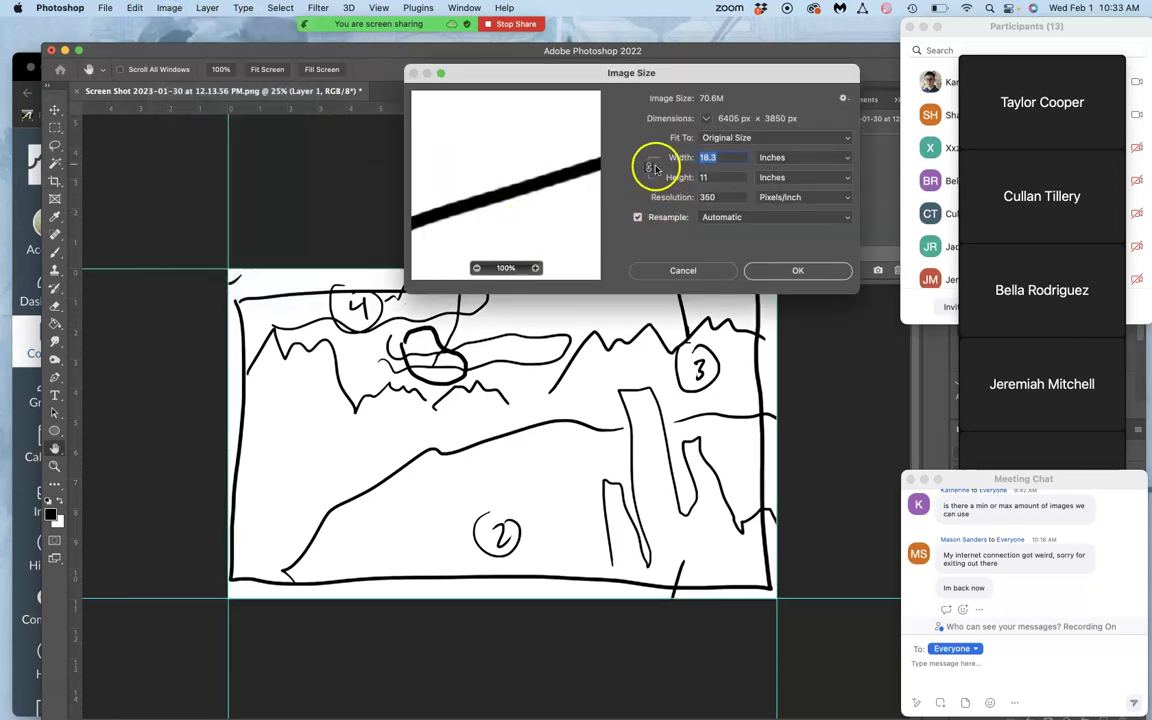
{"action": "left_click", "coordinate": [652, 166]}
{"action": "left_click", "coordinate": [648, 171]}
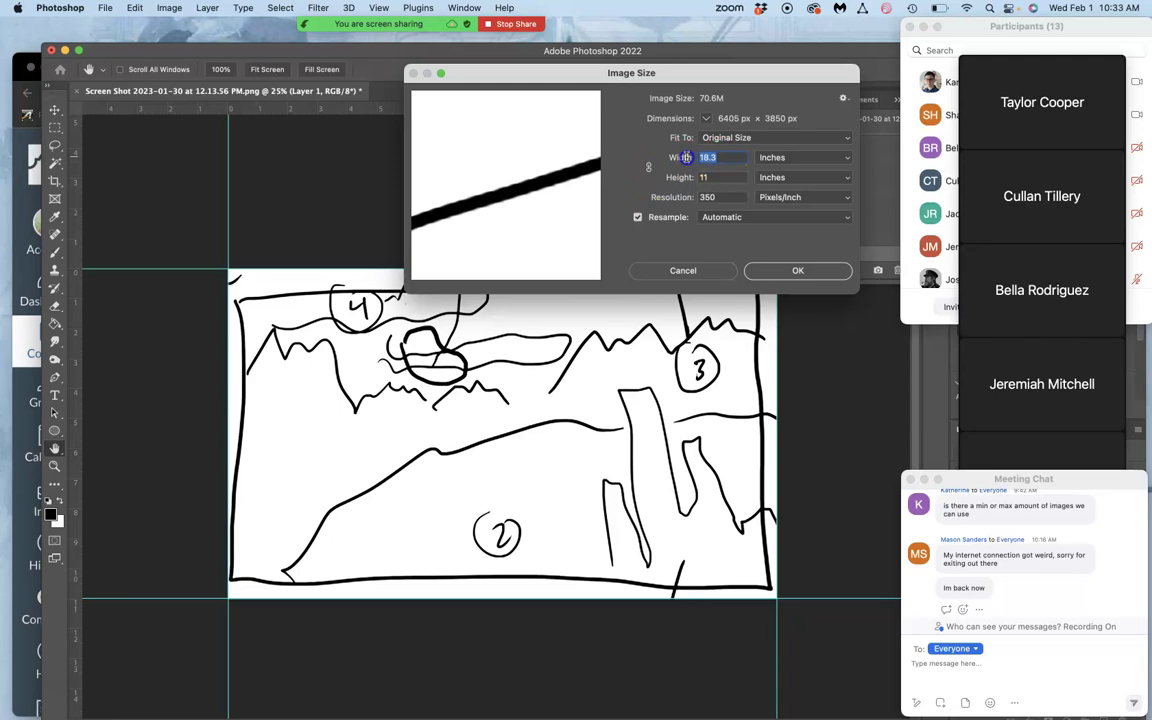
{"action": "type", "text": "14"}
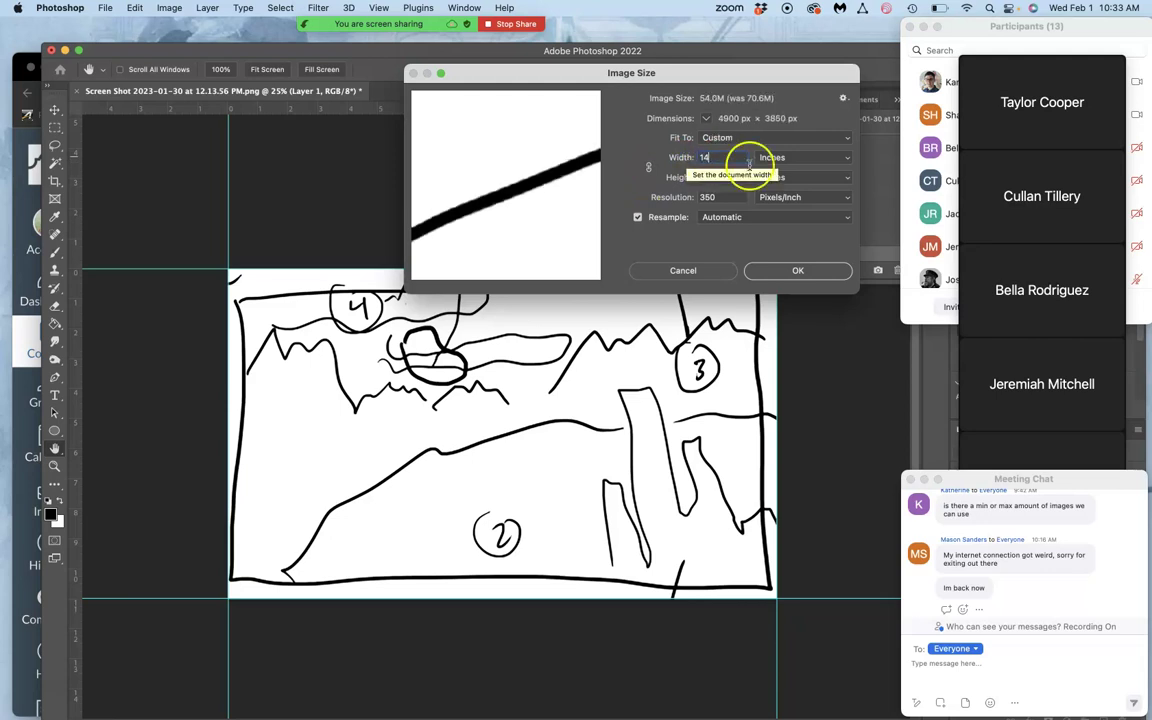
{"action": "left_click", "coordinate": [795, 268]}
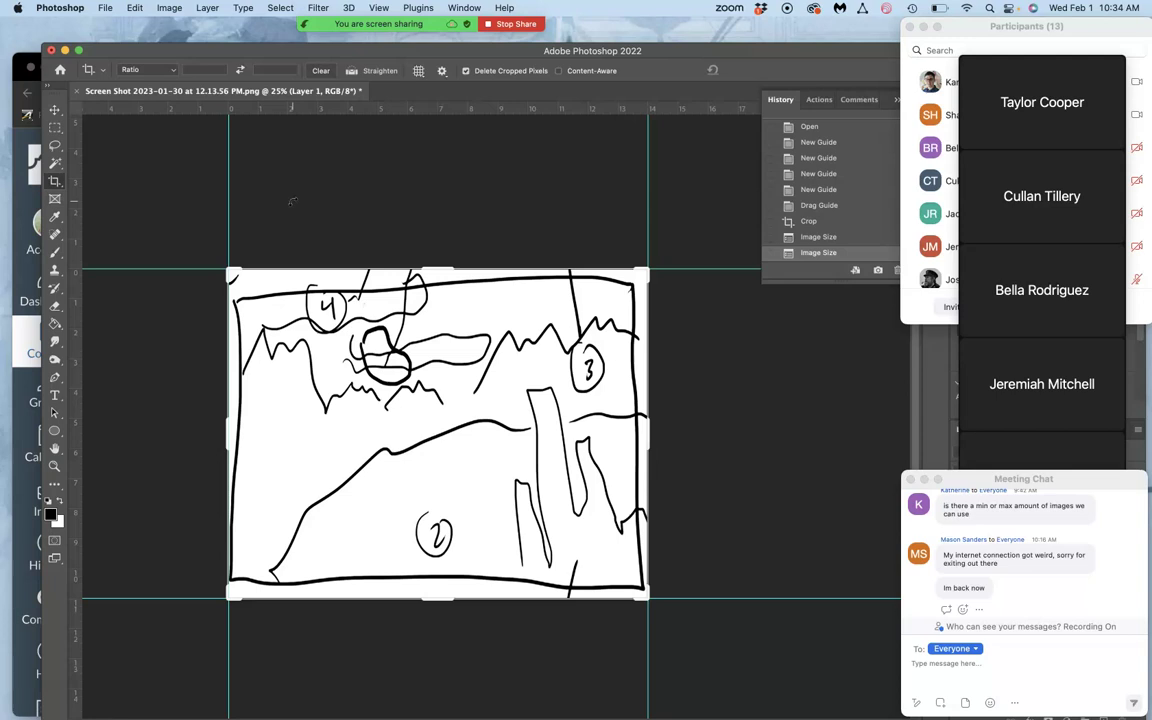
Step: Set the image width to 16 inches in Image Size and apply it
{"action": "left_click_drag", "start_coordinate": [419, 163], "coordinate": [419, 183]}
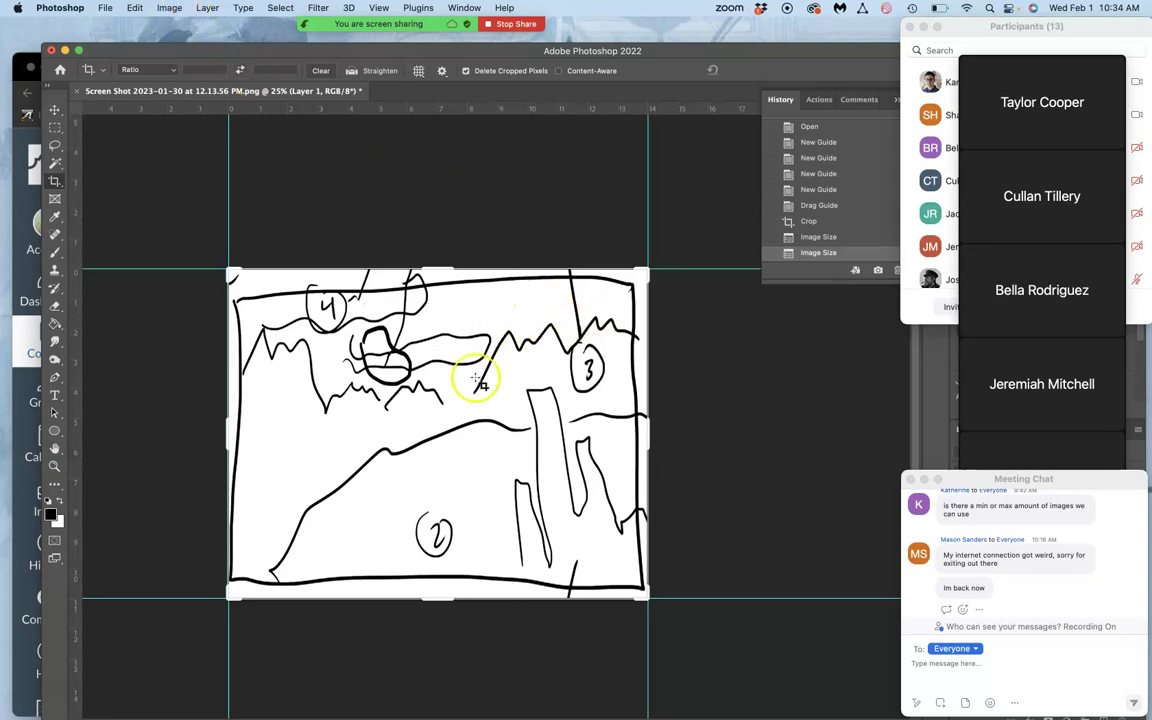
{"action": "left_click", "coordinate": [174, 9]}
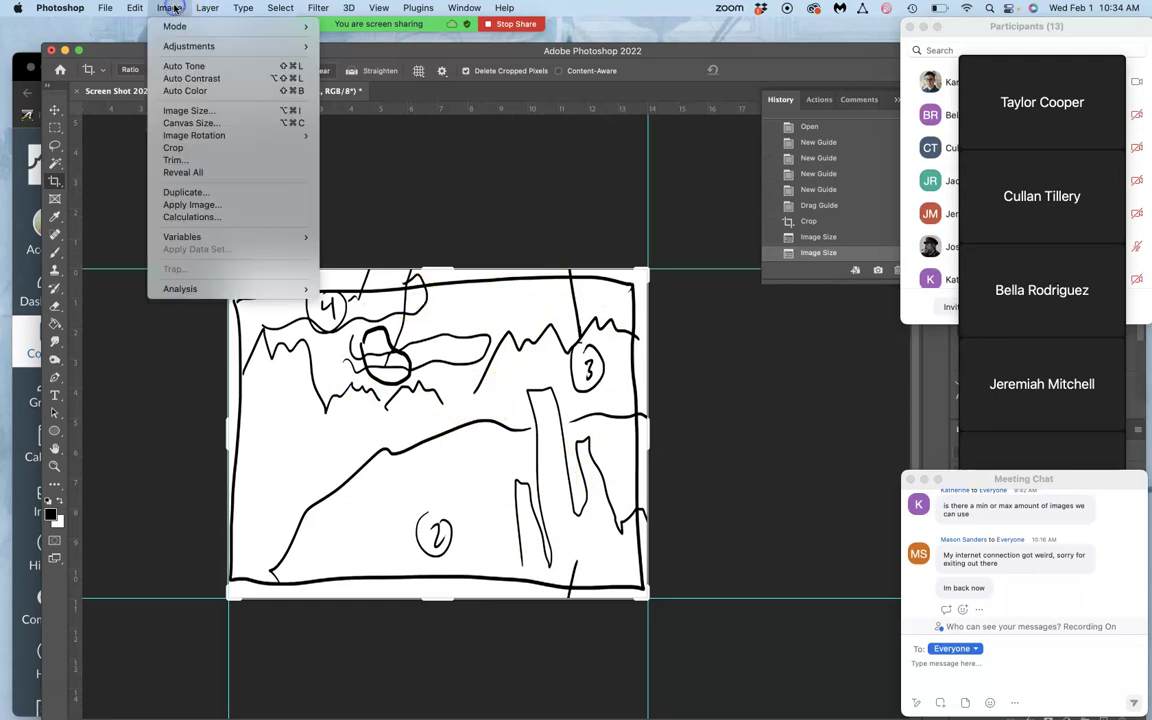
{"action": "left_click", "coordinate": [192, 111]}
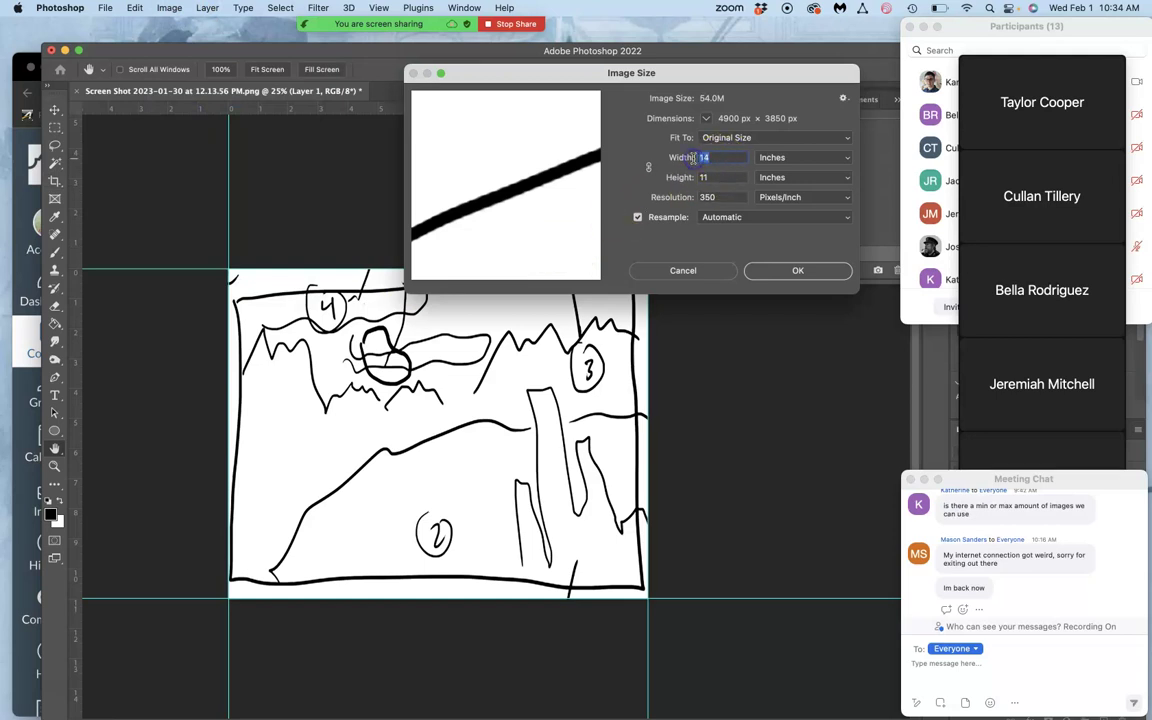
{"action": "type", "text": "16"}
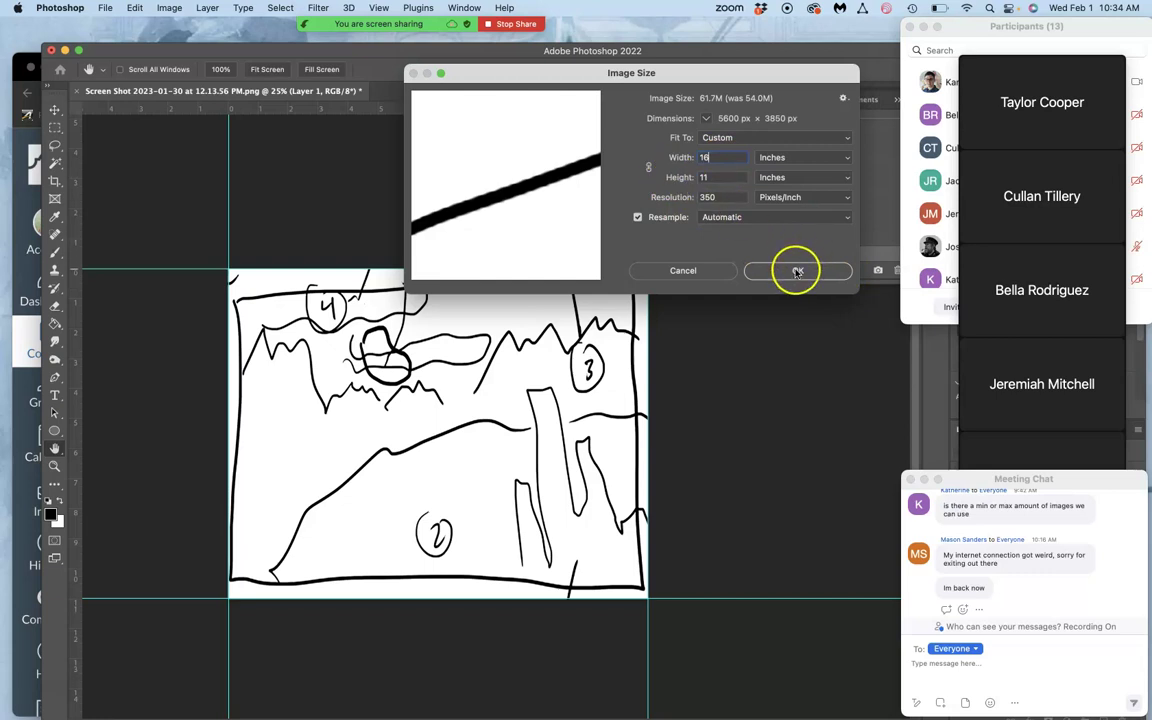
{"action": "left_click", "coordinate": [797, 271]}
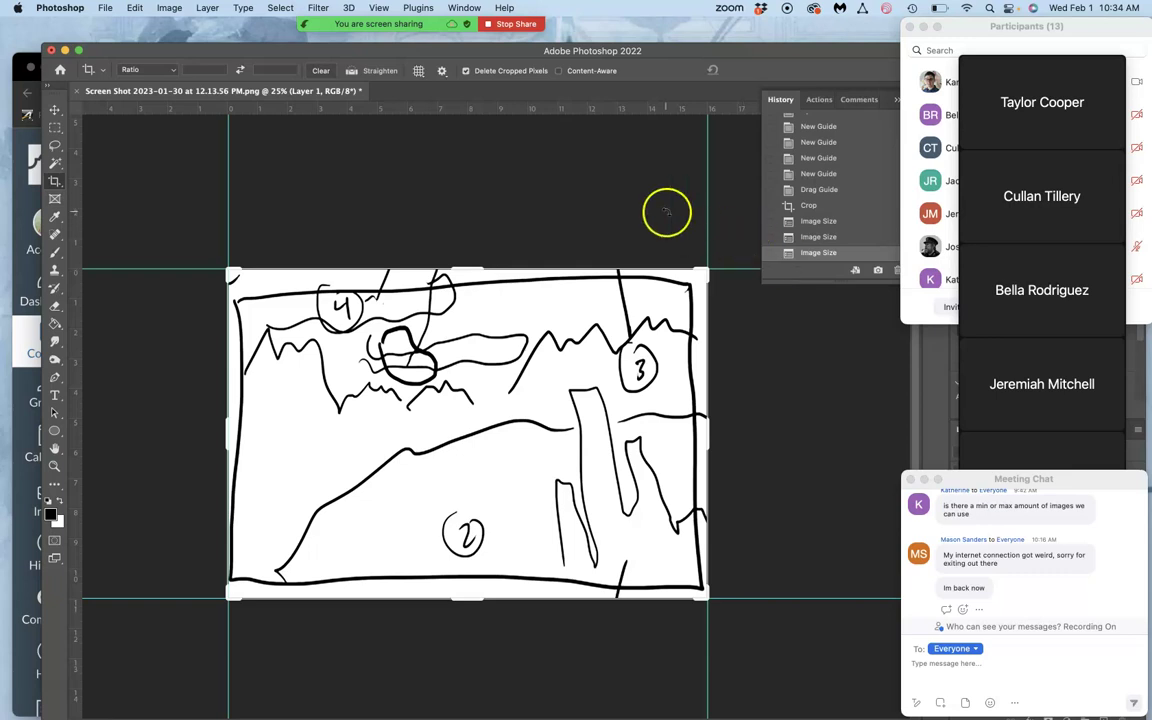
Step: Examine the edges of the sketch's enlarged black lines at high magnification, and return to the whole image
{"action": "left_click", "coordinate": [55, 145]}
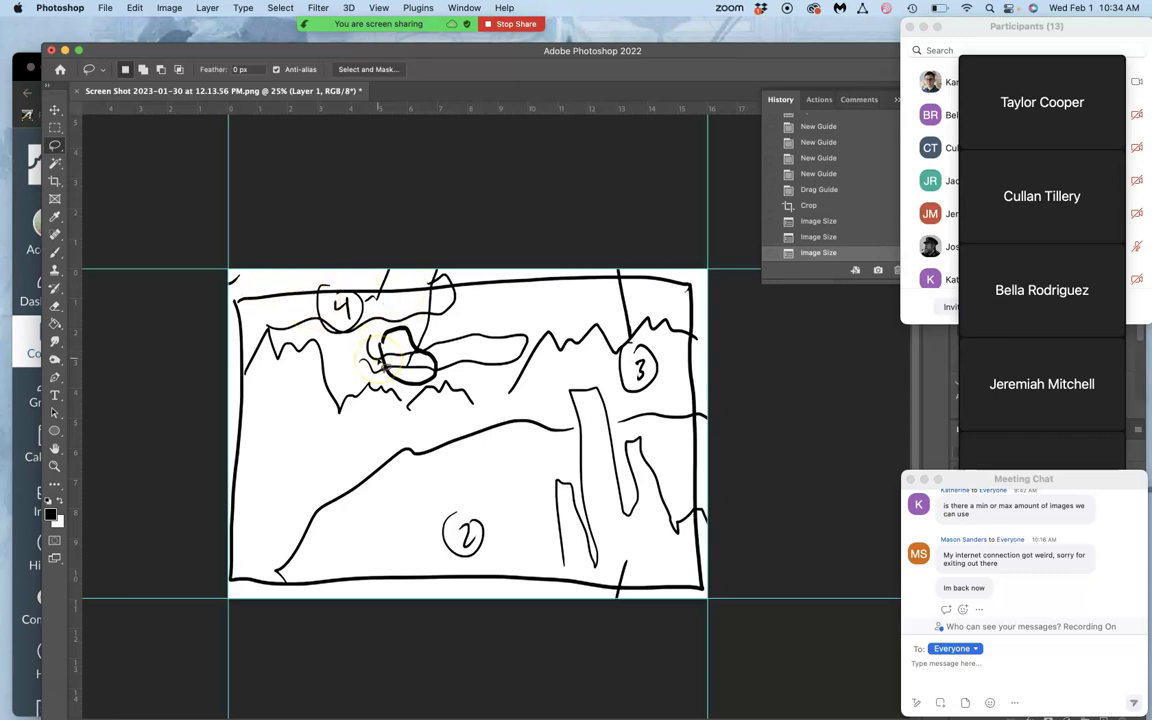
{"action": "scroll", "coordinate": [381, 365], "scroll_direction": "up", "scroll_amount": 8}
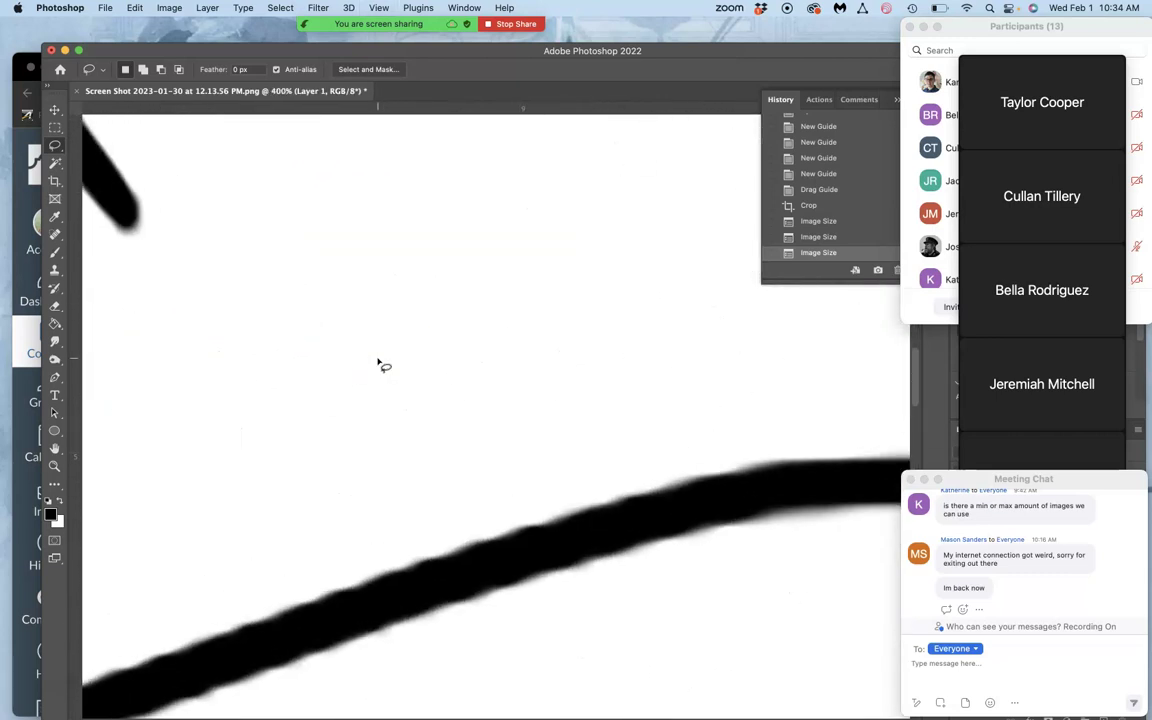
{"action": "scroll", "coordinate": [381, 365], "scroll_direction": "down", "scroll_amount": 5}
{"action": "scroll", "coordinate": [381, 365], "scroll_direction": "down", "scroll_amount": 4}
{"action": "scroll", "coordinate": [381, 365], "scroll_direction": "up", "scroll_amount": 3}
{"action": "left_click", "coordinate": [382, 360]}
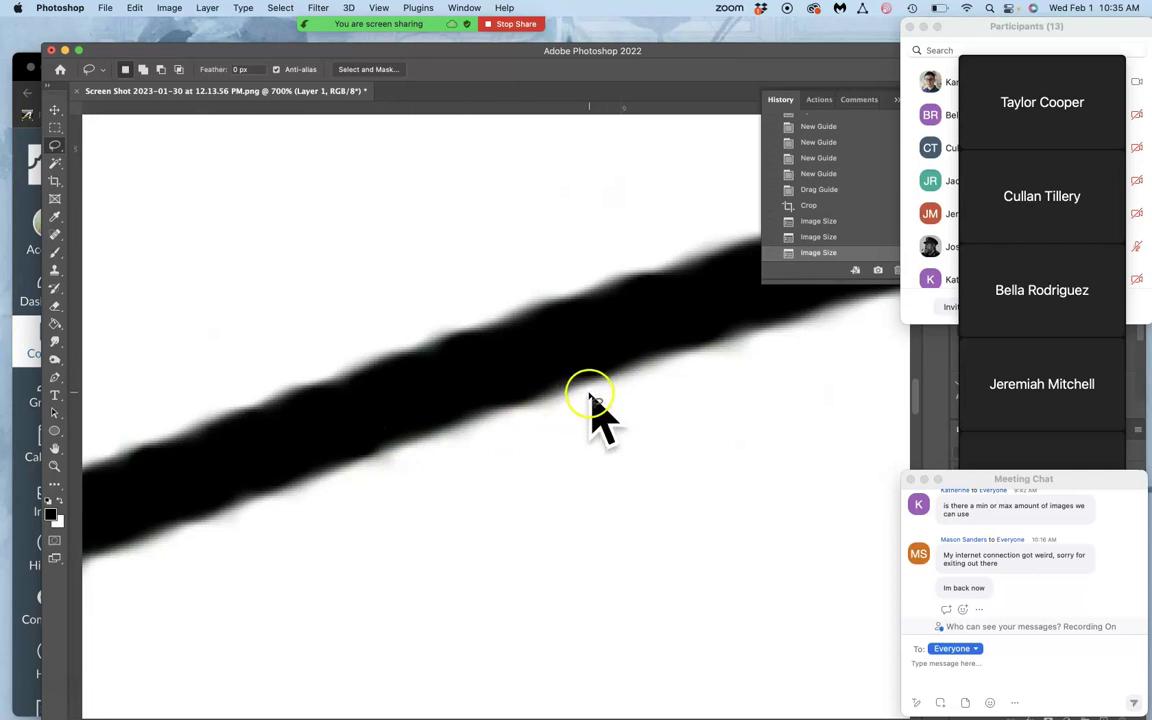
{"action": "scroll", "coordinate": [577, 403], "scroll_direction": "down", "scroll_amount": 1}
{"action": "scroll", "coordinate": [577, 403], "scroll_direction": "down", "scroll_amount": 10}
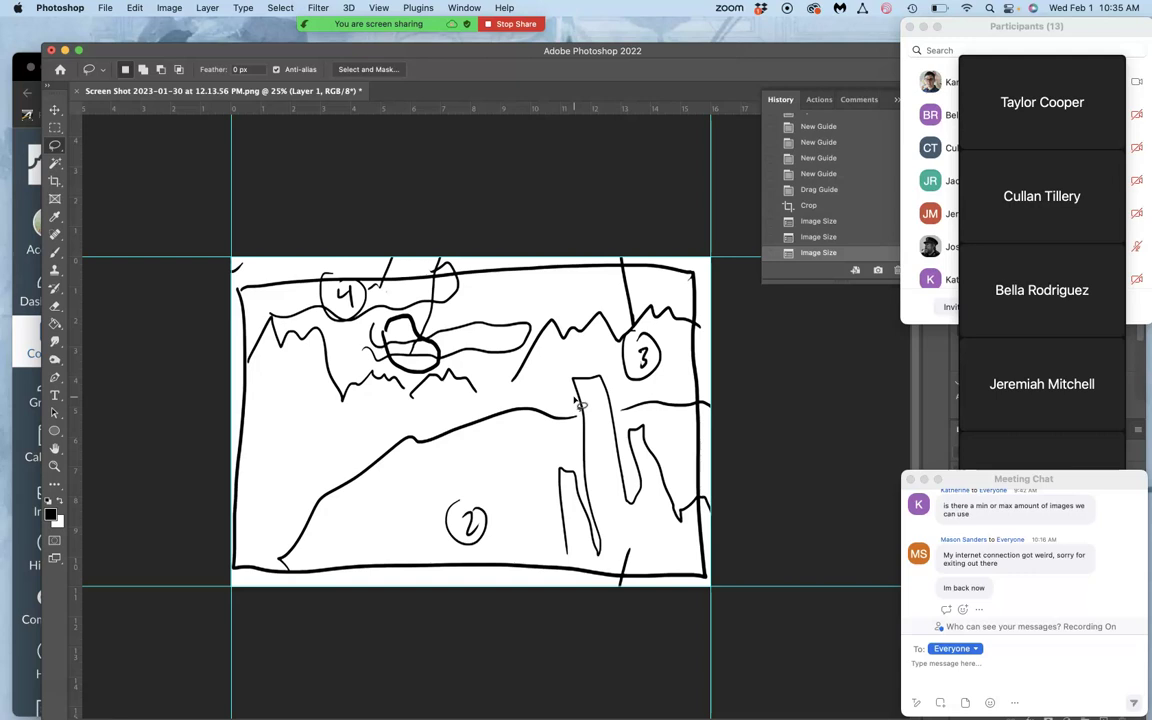
{"action": "mouse_move", "coordinate": [577, 403]}
{"action": "left_mouse_down"}
{"action": "mouse_move", "coordinate": [527, 432]}
{"action": "mouse_move", "coordinate": [566, 424]}
{"action": "mouse_move", "coordinate": [540, 417]}
{"action": "mouse_move", "coordinate": [549, 430]}
{"action": "left_mouse_up"}
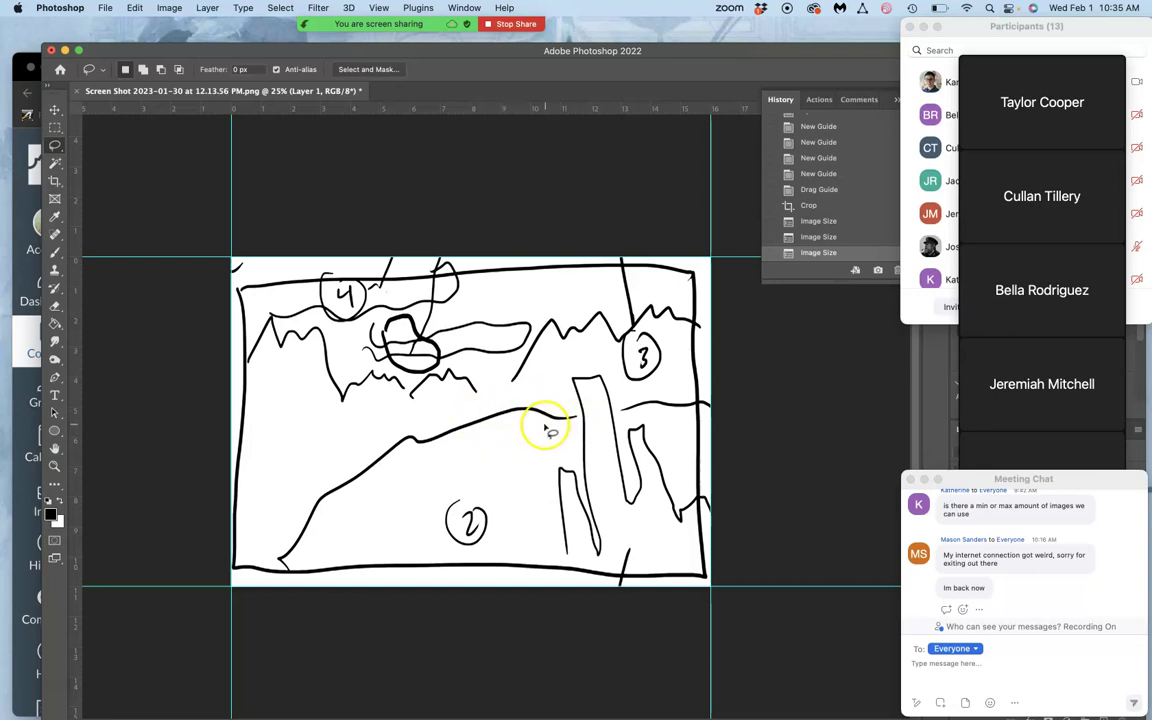
Step: Reposition the Photoshop window clear of the meeting controls, with the whole canvas in view
{"action": "left_click_drag", "start_coordinate": [352, 54], "coordinate": [320, 44]}
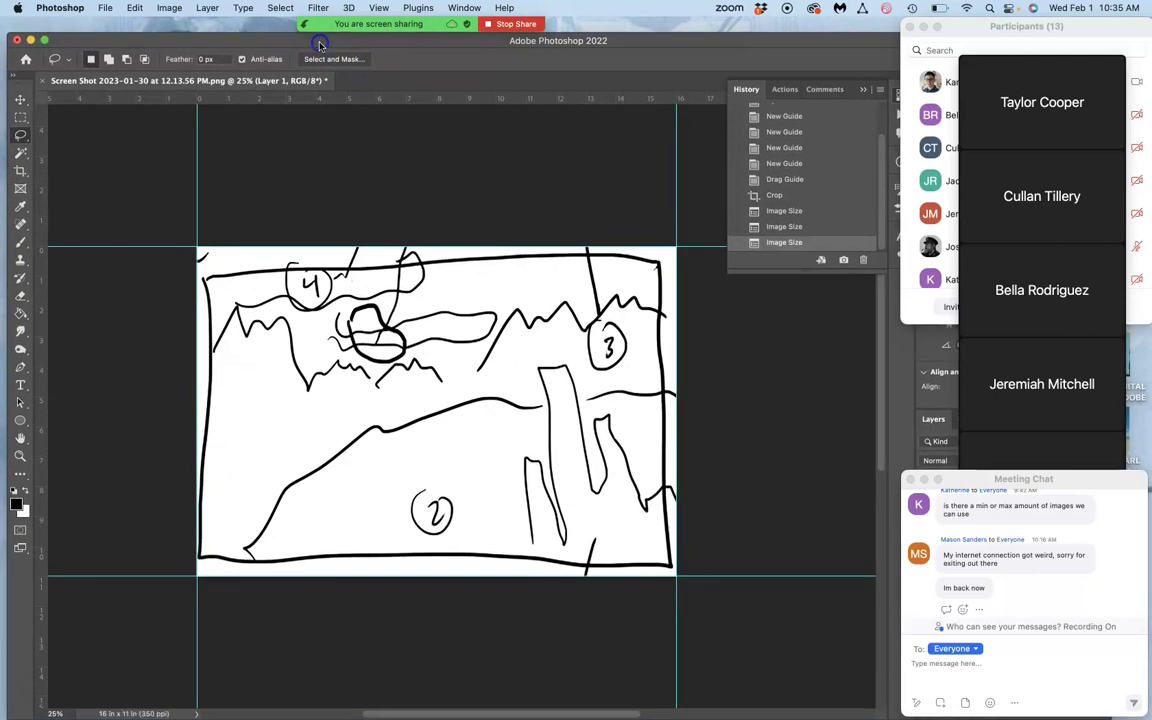
{"action": "key", "text": "super+minus"}
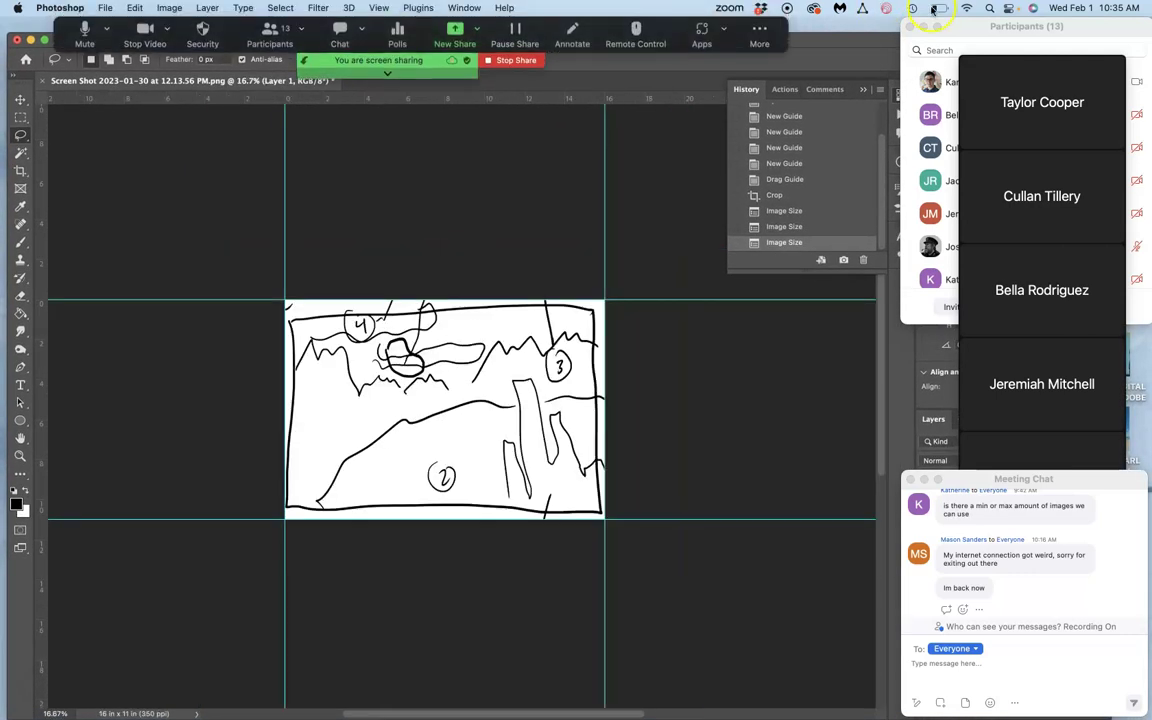
{"action": "mouse_move", "coordinate": [860, 46]}
{"action": "left_mouse_down"}
{"action": "mouse_move", "coordinate": [840, 47]}
{"action": "mouse_move", "coordinate": [858, 61]}
{"action": "left_mouse_up"}
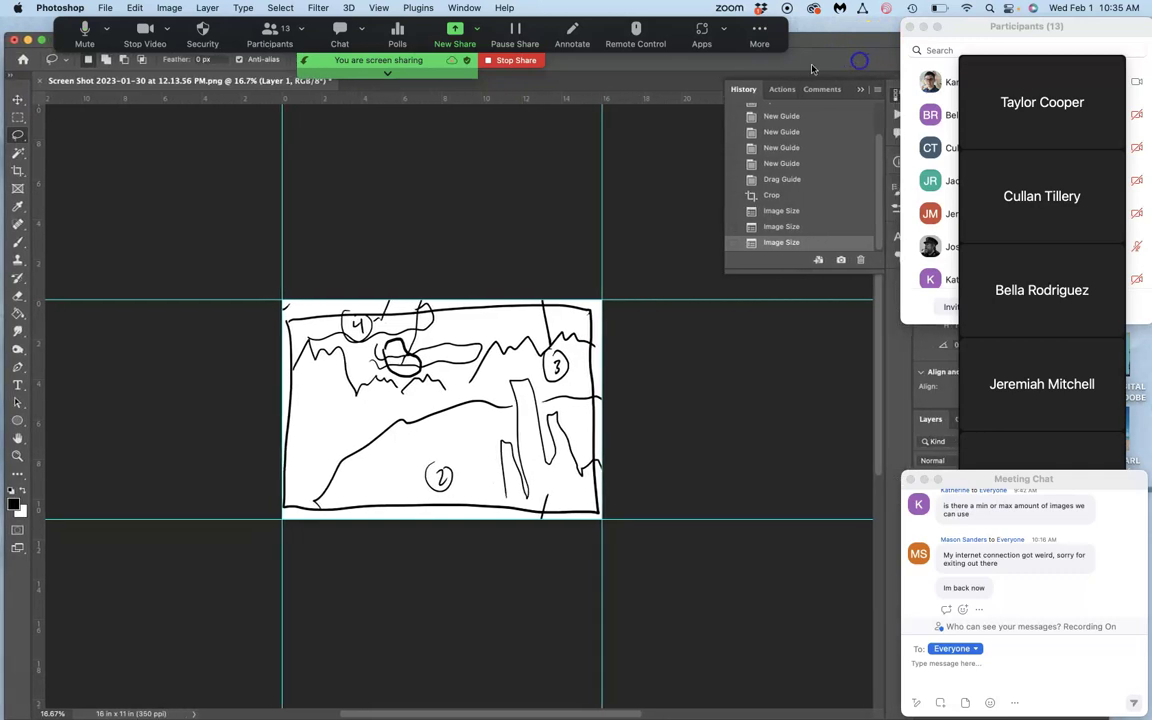
{"action": "left_click", "coordinate": [45, 37]}
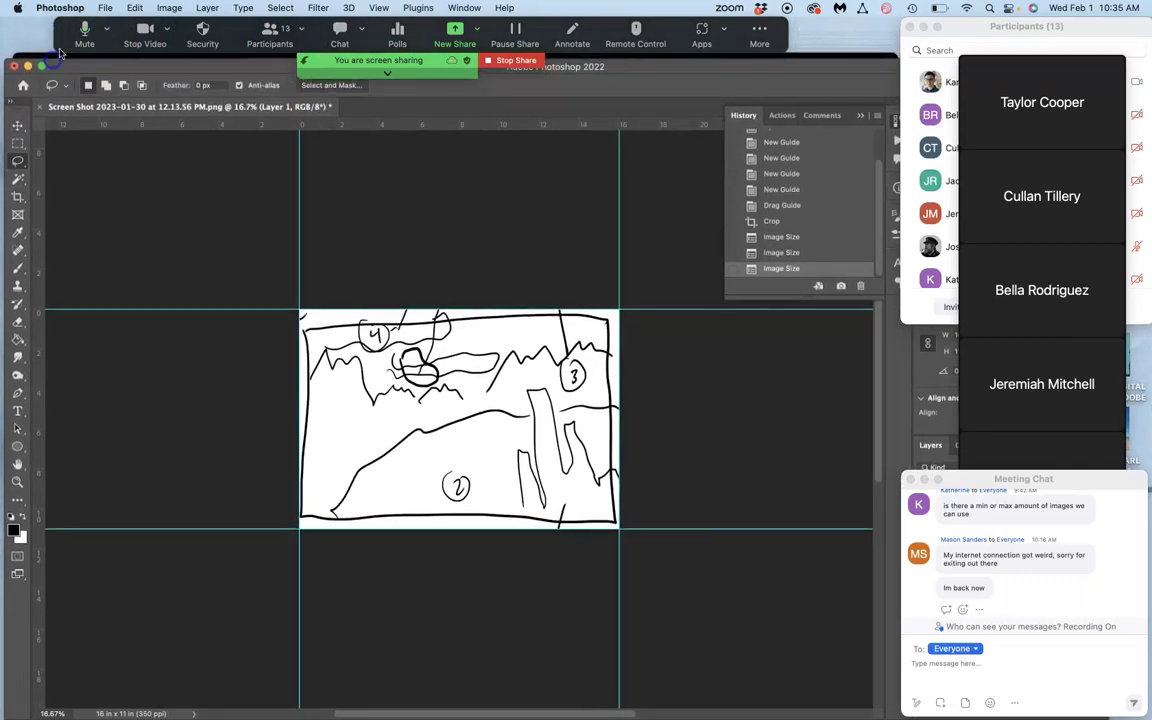
Step: Prepare to save the file in Photoshop format, named "SP23-1", the artist's first name, and "Assign 1 Candyland Composite"
{"action": "left_click", "coordinate": [105, 8]}
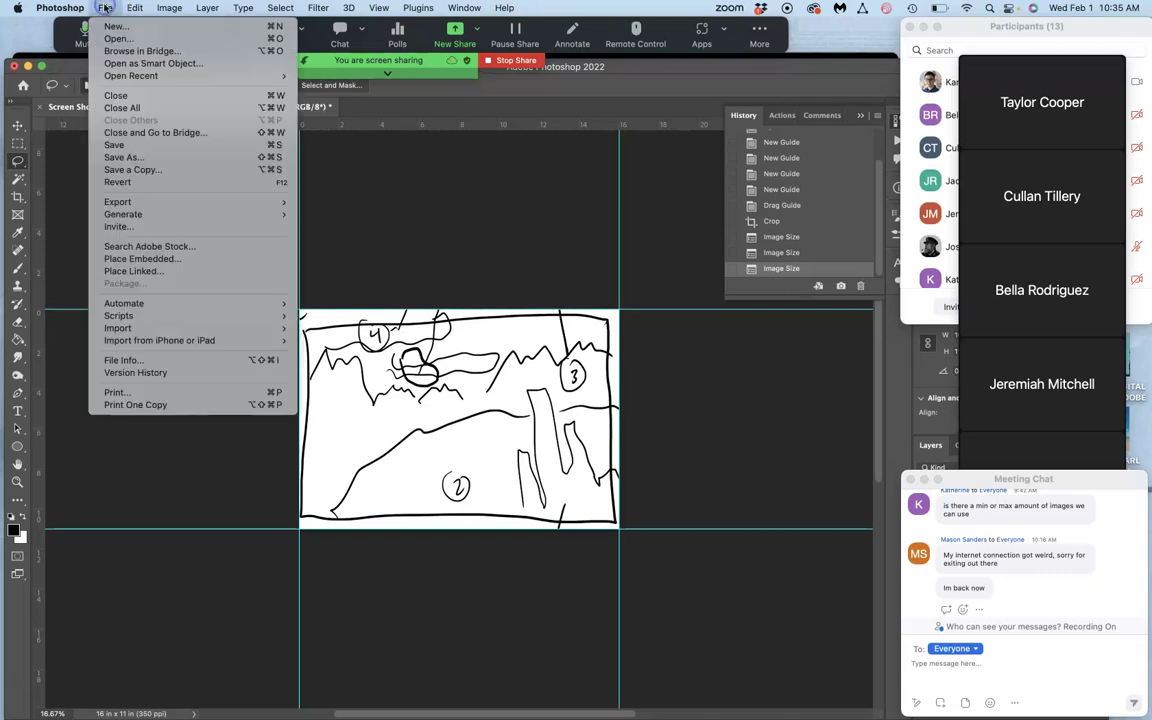
{"action": "left_click", "coordinate": [134, 159]}
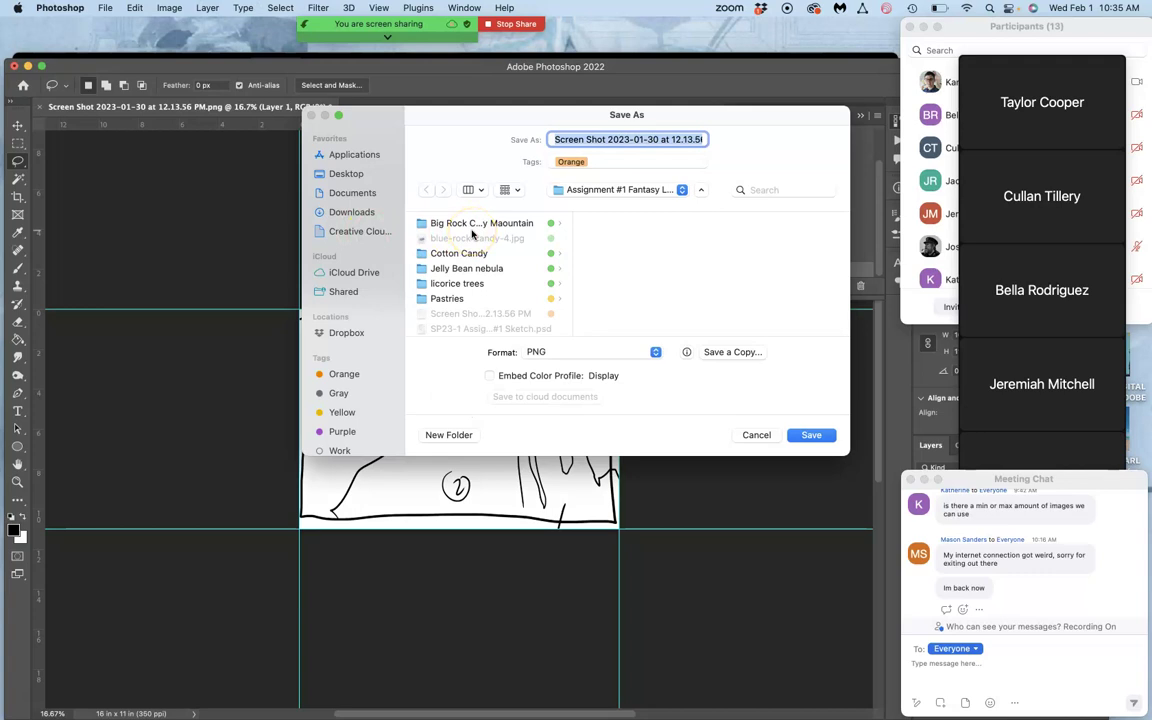
{"action": "type", "text": "S"}
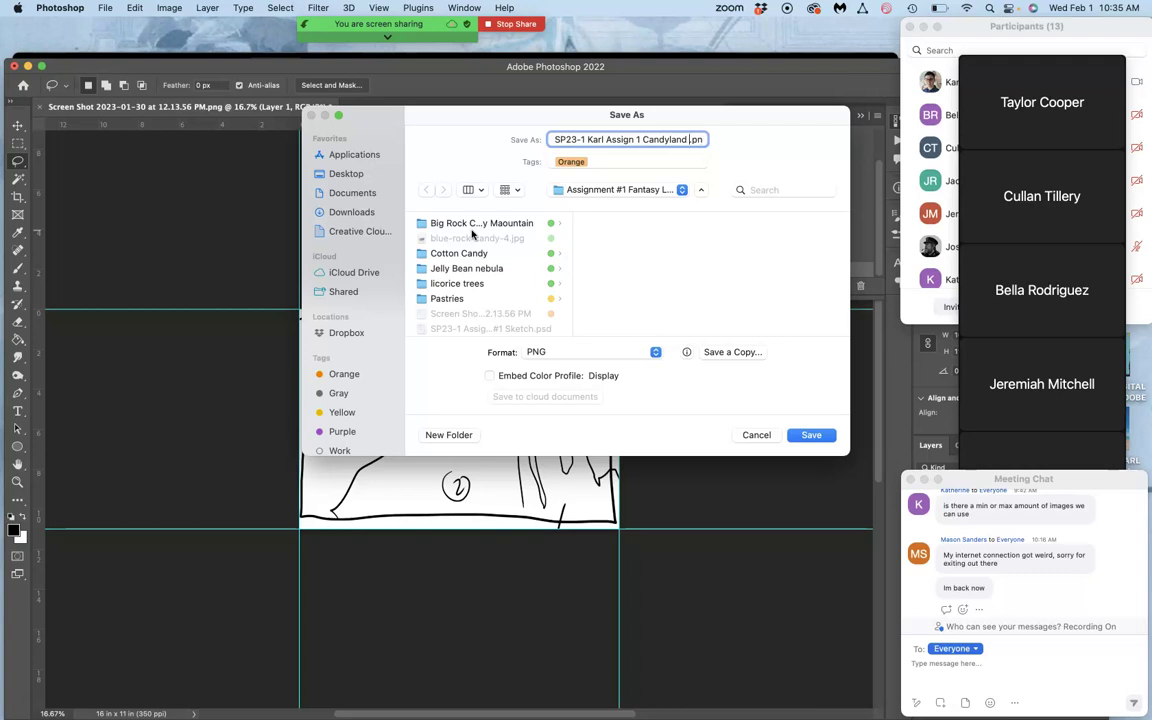
{"action": "type", "text": "omposite"}
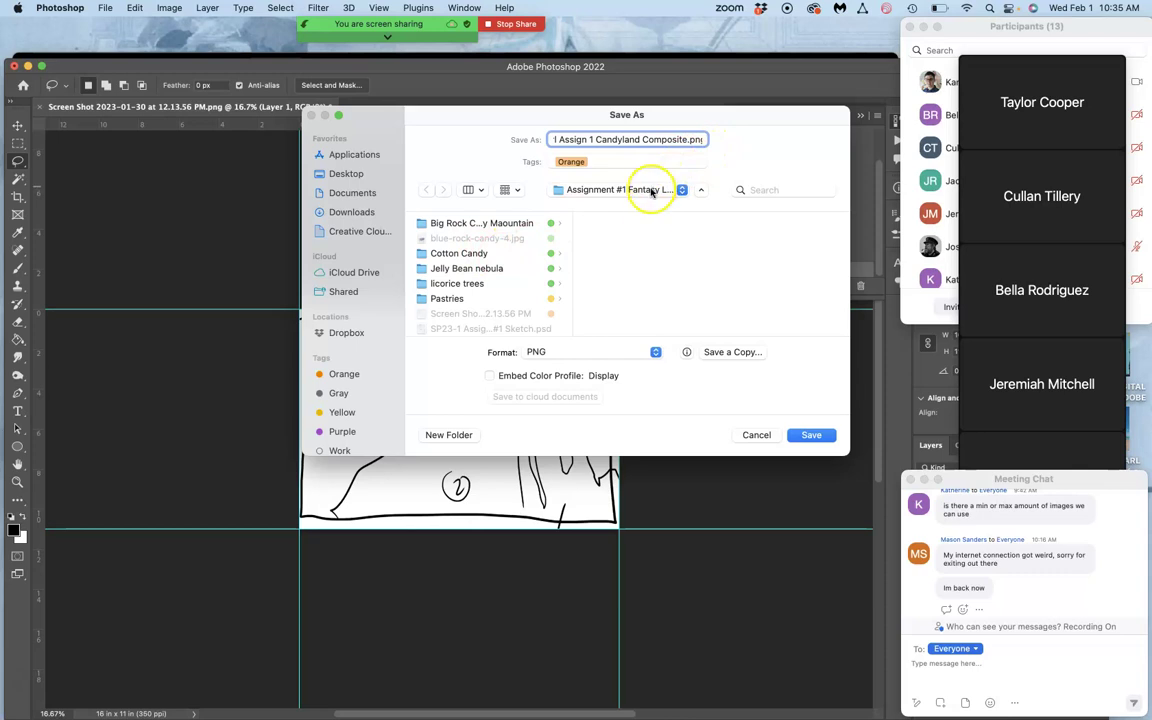
{"action": "left_click", "coordinate": [655, 352]}
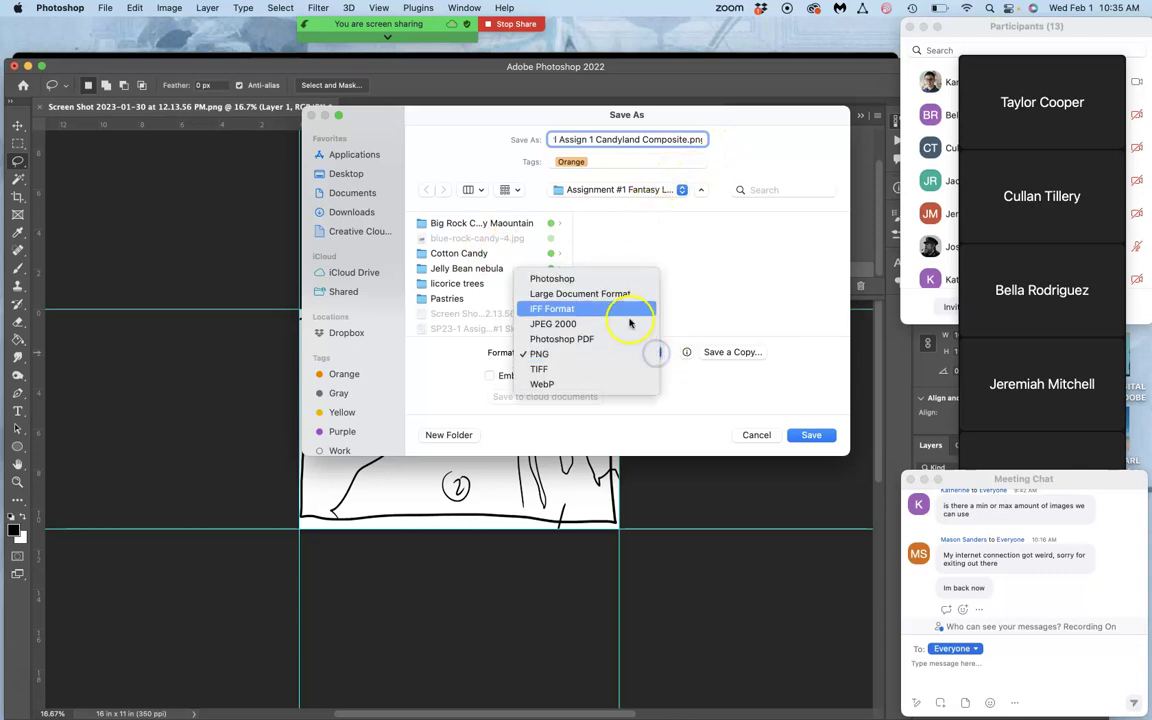
{"action": "left_click", "coordinate": [604, 281]}
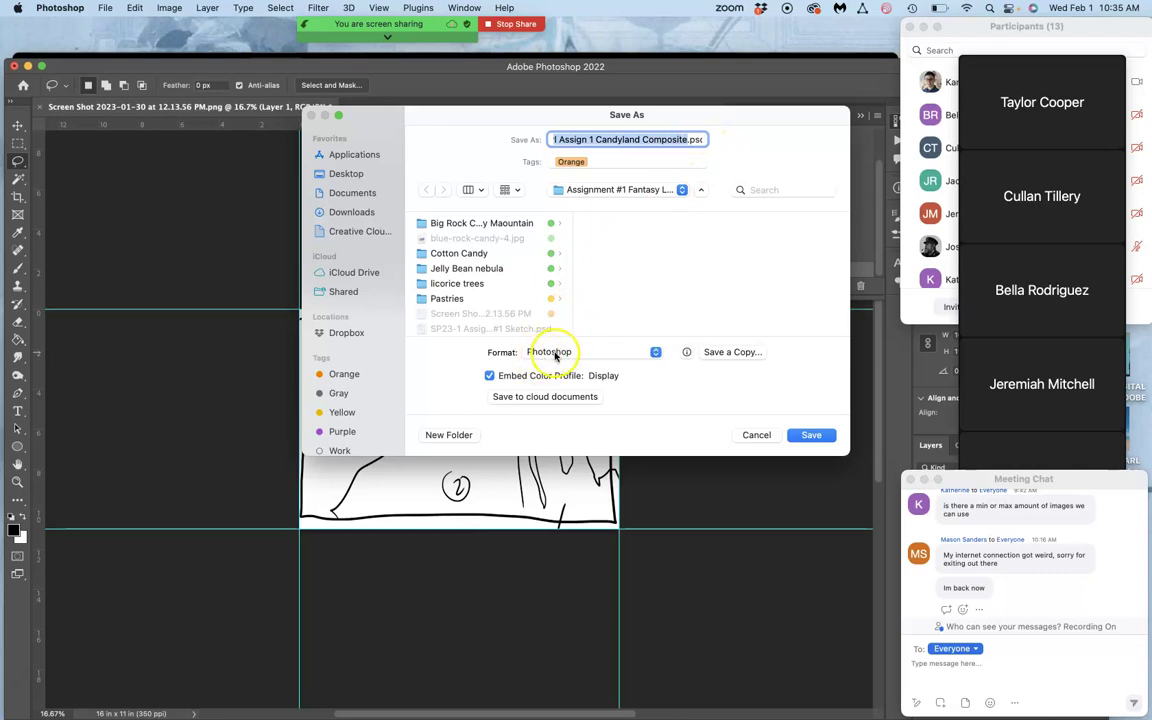
Step: Choose the Desktop as the save location and save the composite file there
{"action": "left_click", "coordinate": [622, 190]}
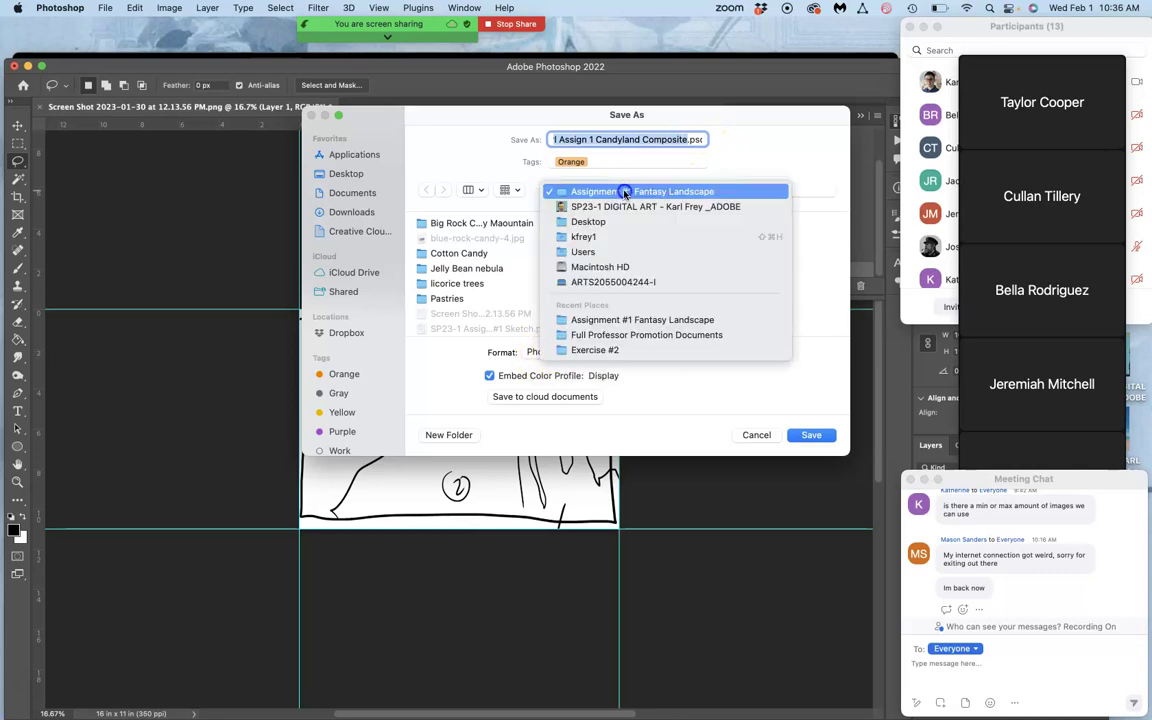
{"action": "left_click", "coordinate": [624, 192]}
{"action": "left_click", "coordinate": [813, 436]}
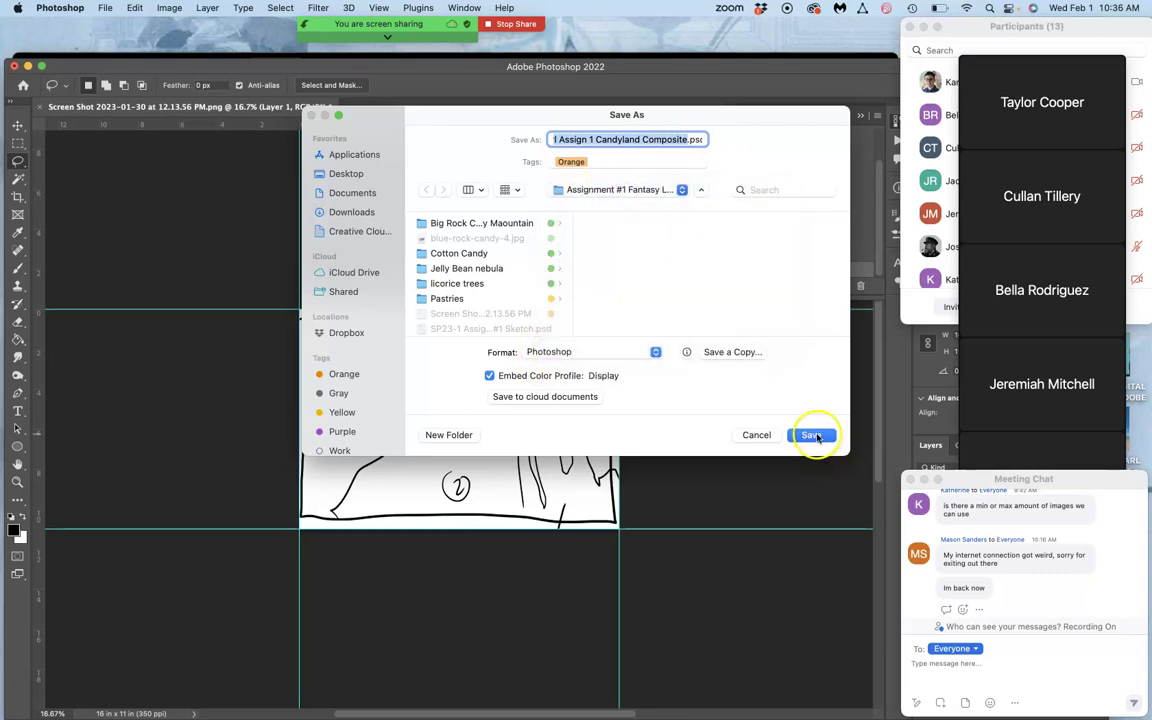
{"action": "key", "text": "super+d"}
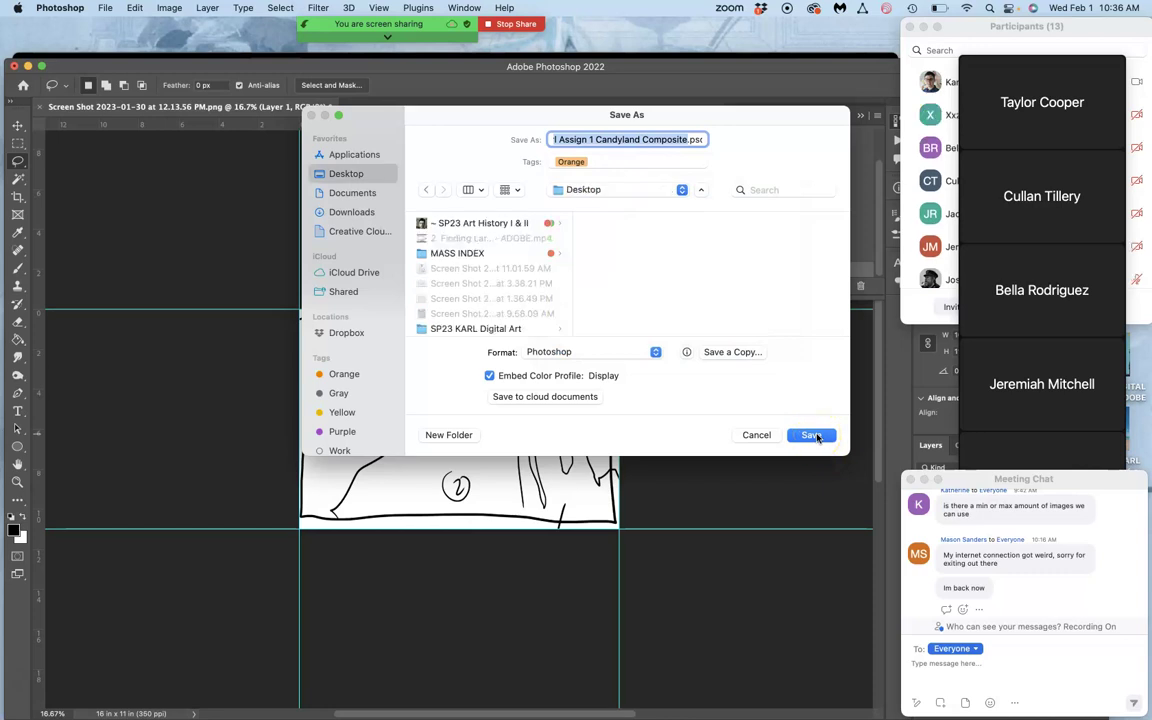
{"action": "left_click", "coordinate": [814, 436]}
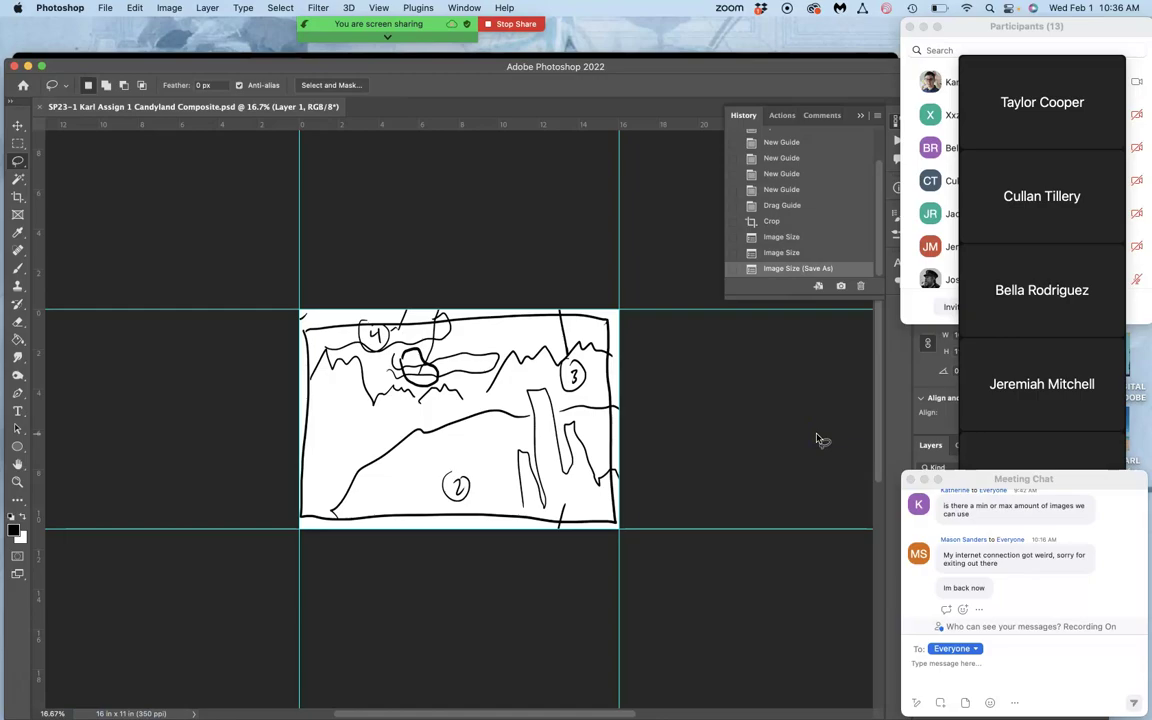
Step: Tag the saved composite PSD on the desktop yellow and open it in Photoshop
{"action": "key", "text": "F11"}
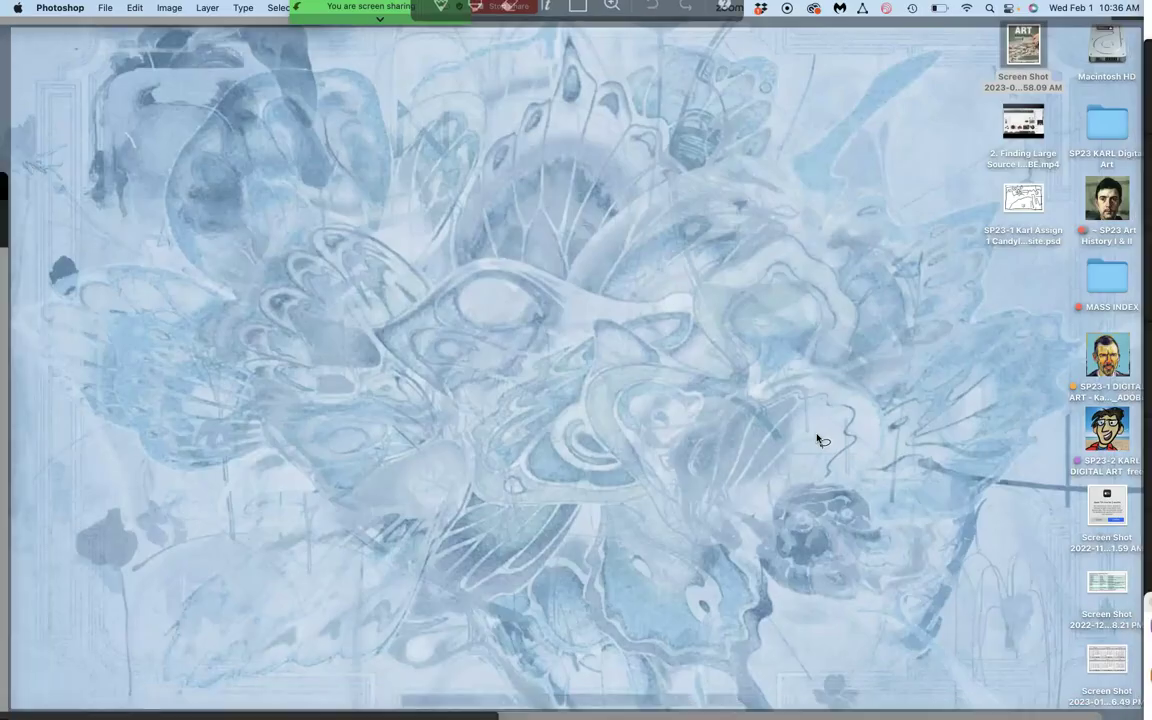
{"action": "right_click", "coordinate": [1034, 232]}
{"action": "left_click", "coordinate": [795, 439]}
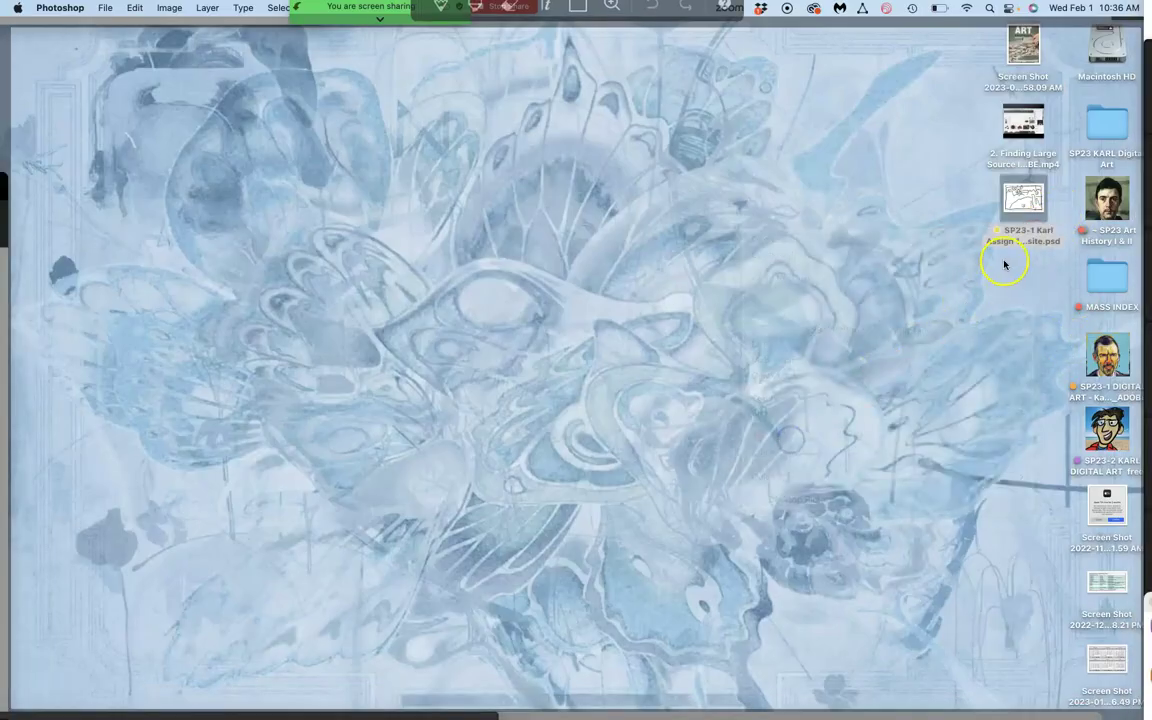
{"action": "left_click", "coordinate": [1030, 202]}
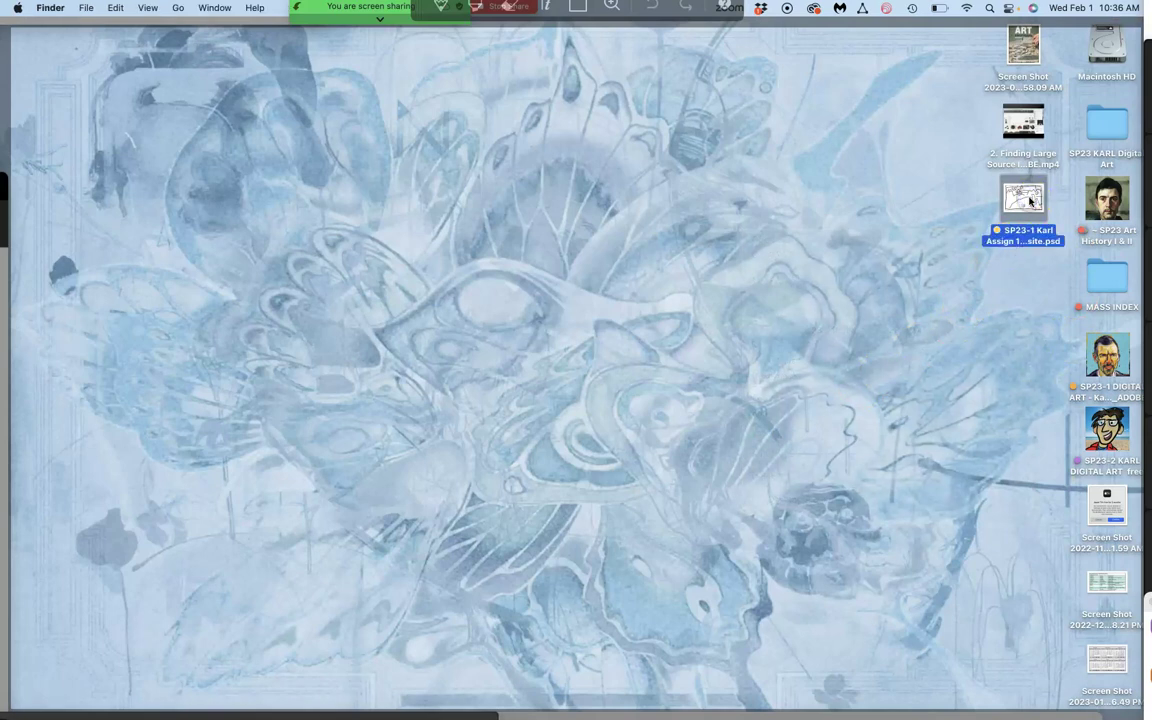
{"action": "double_click", "coordinate": [1030, 200]}
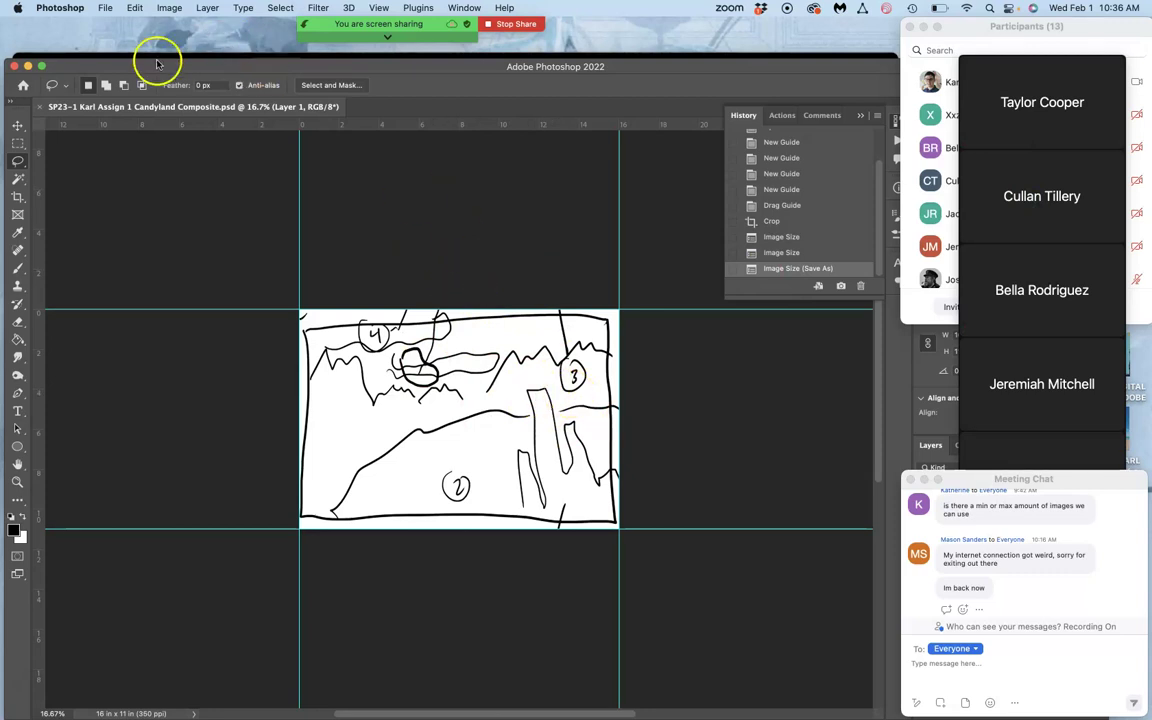
Step: Switch from Photoshop to Photopea and open the sketch screenshot from the "Assignment #1 Fantasy Landscape" folder there
{"action": "left_click", "coordinate": [28, 66]}
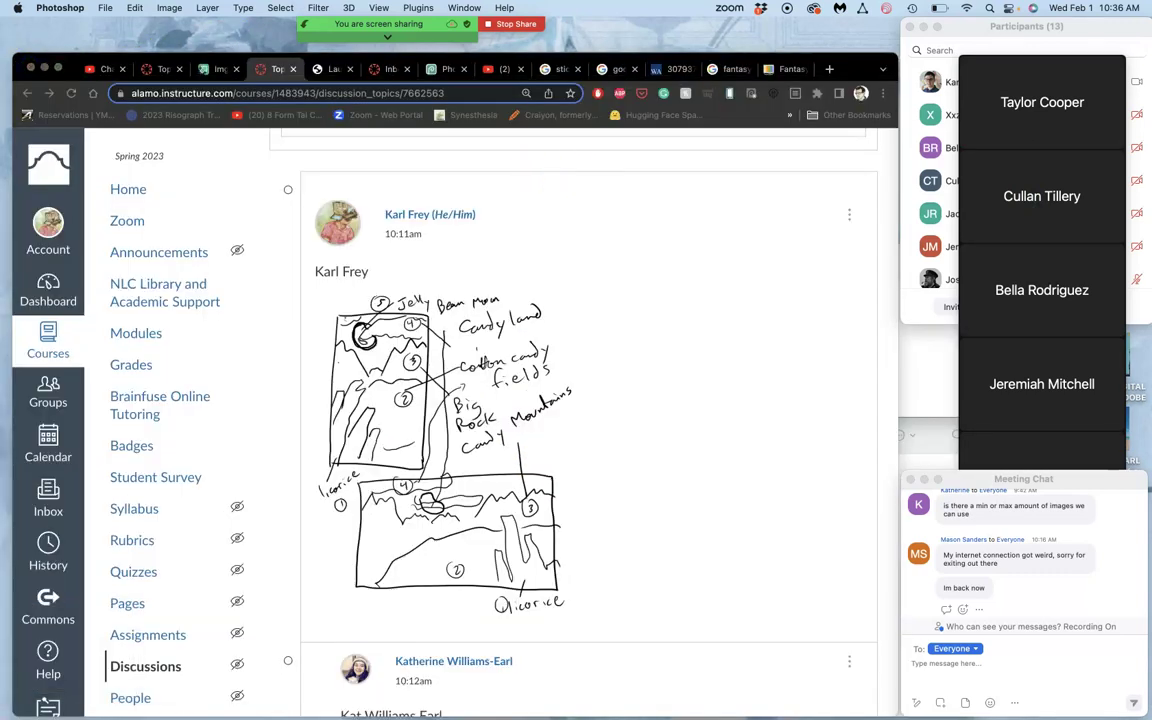
{"action": "left_click", "coordinate": [447, 70]}
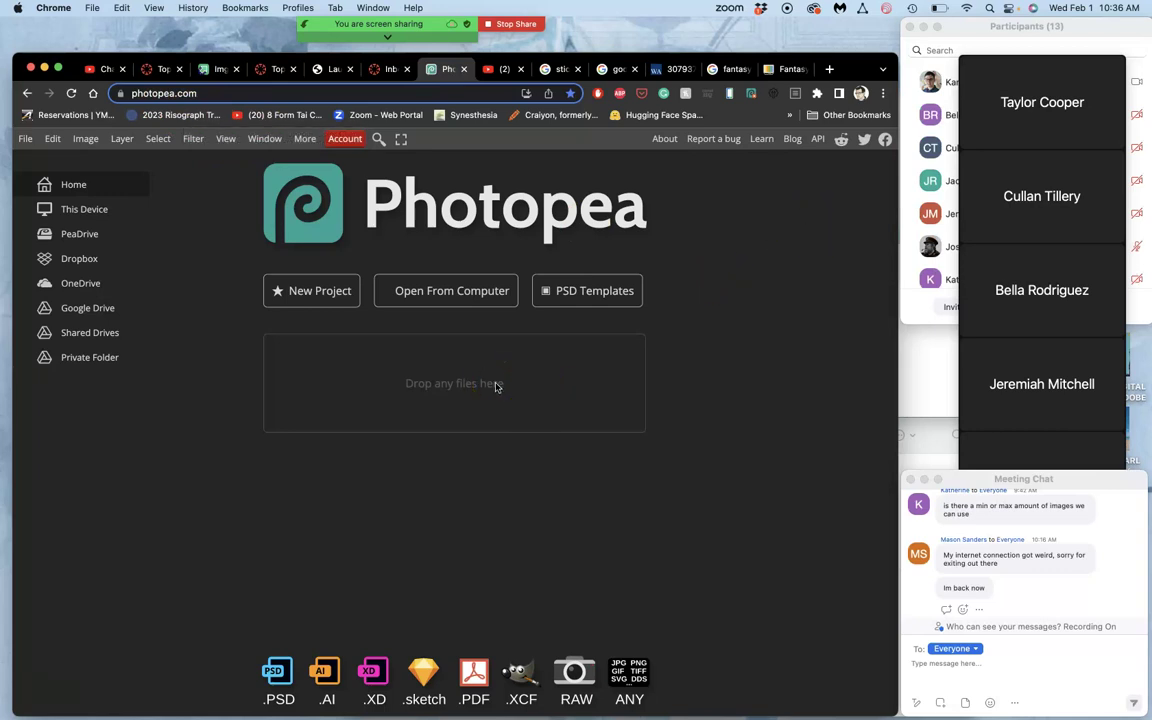
{"action": "key", "text": "ctrl+Up"}
{"action": "left_click", "coordinate": [700, 130]}
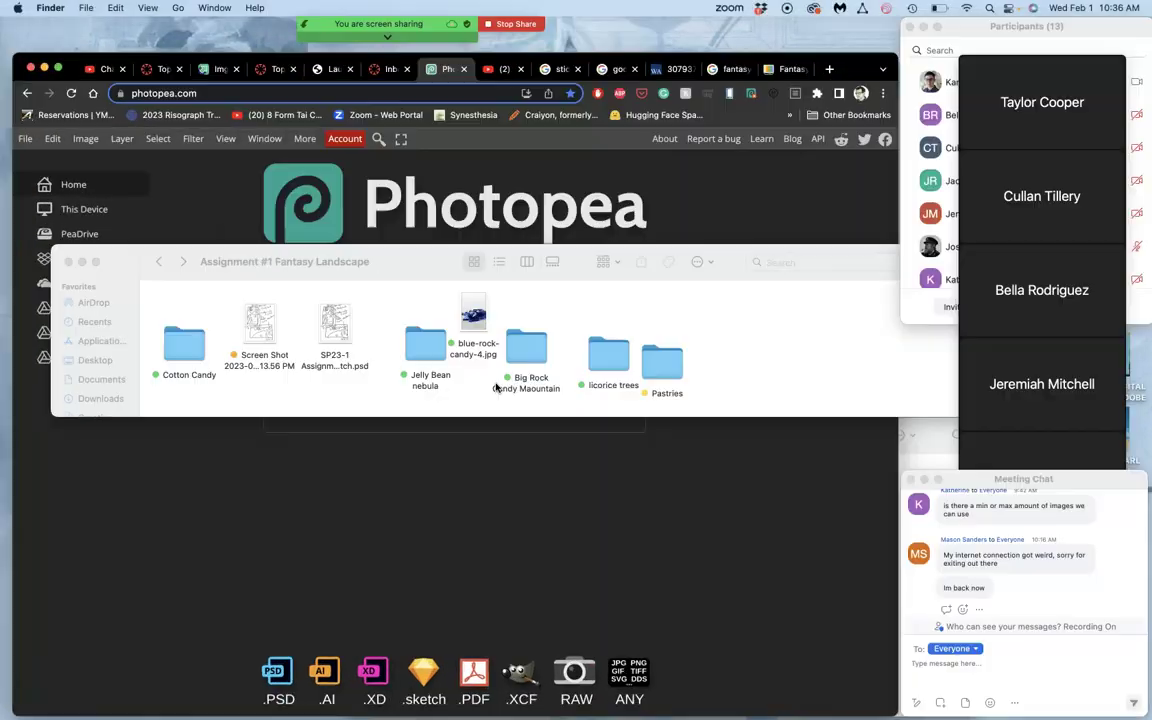
{"action": "left_click_drag", "start_coordinate": [206, 261], "coordinate": [626, 210]}
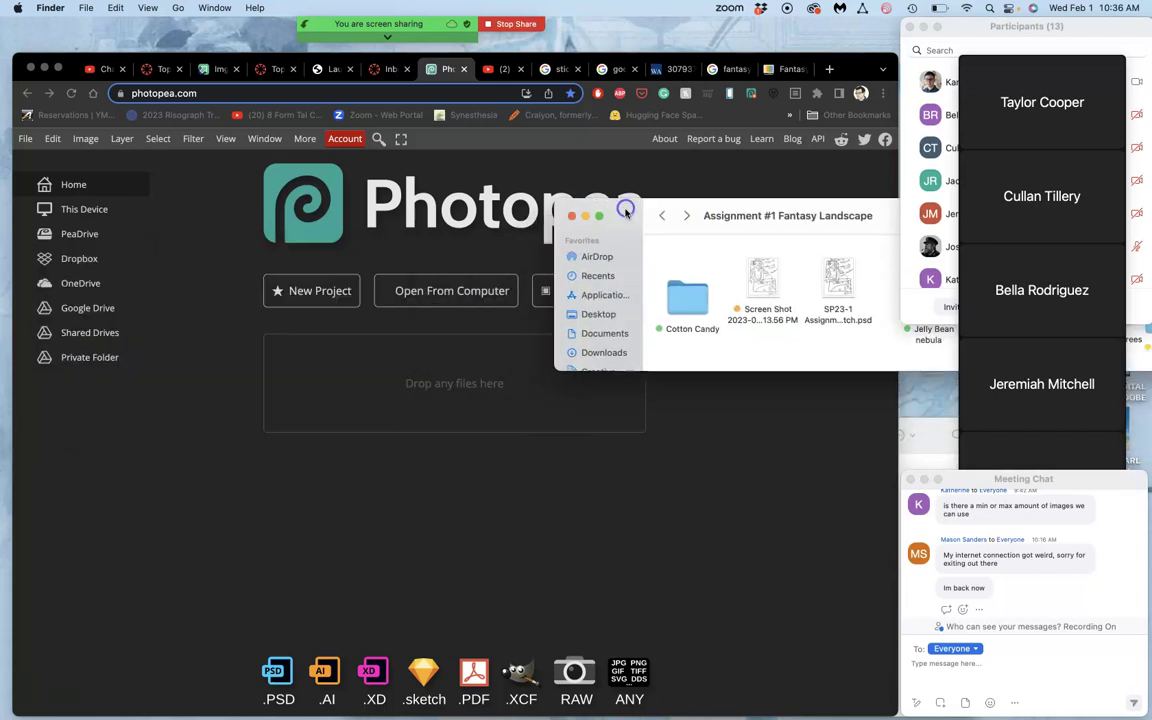
{"action": "left_click_drag", "start_coordinate": [762, 285], "coordinate": [425, 382]}
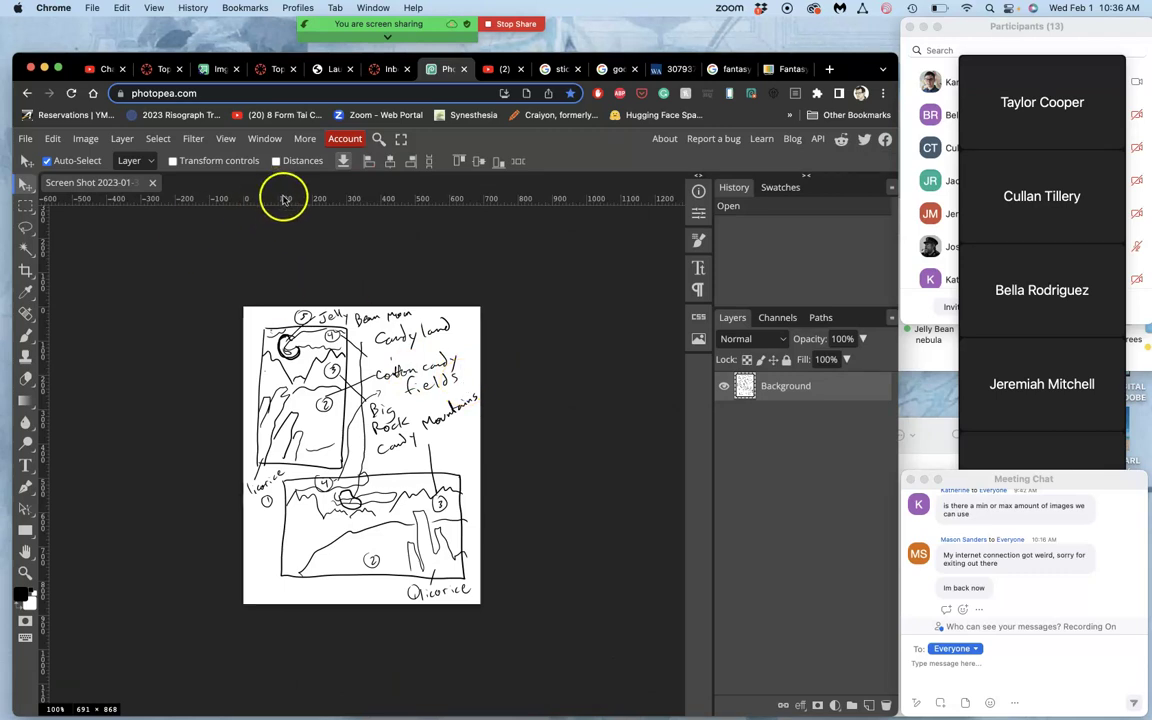
Step: With rulers showing, place two horizontal and two vertical guides framing the portrait-format sketch
{"action": "key", "text": "super+r"}
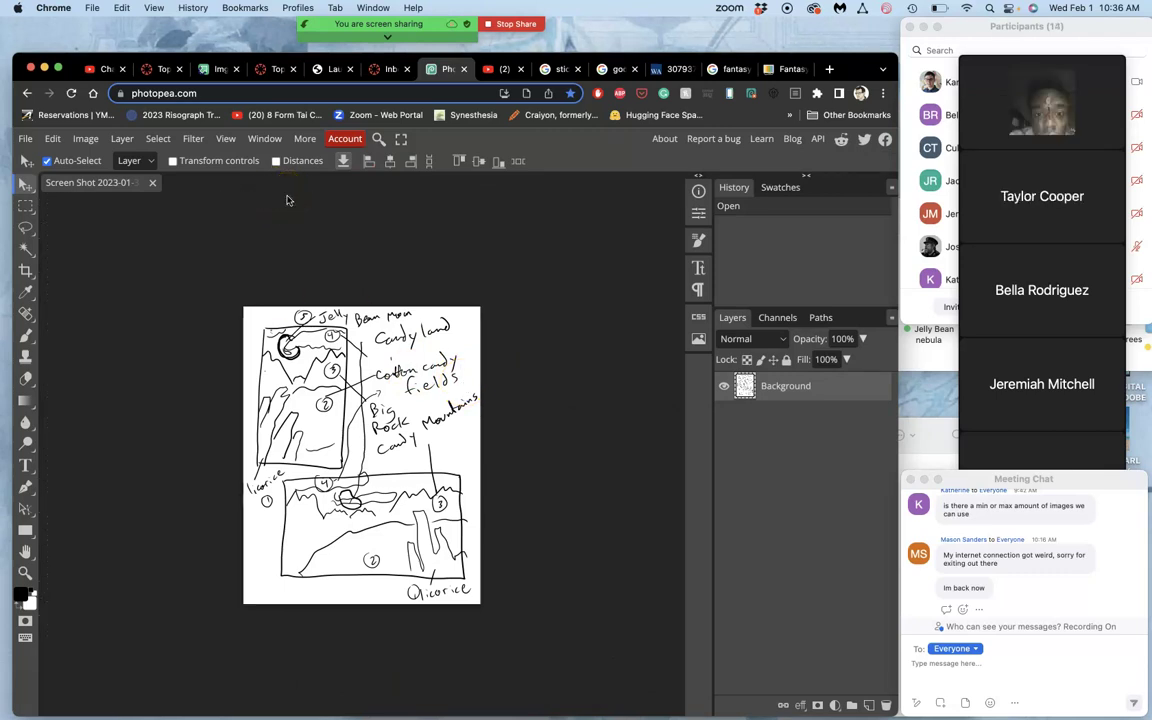
{"action": "key", "text": "super+r"}
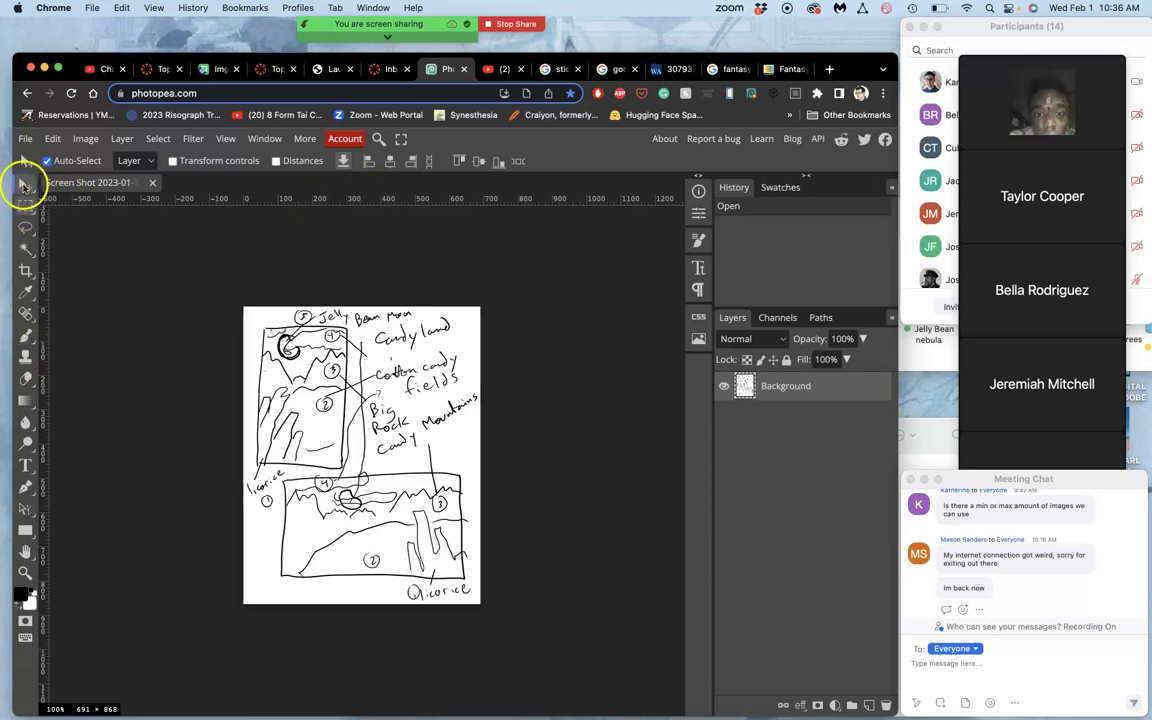
{"action": "left_click_drag", "start_coordinate": [343, 200], "coordinate": [335, 321]}
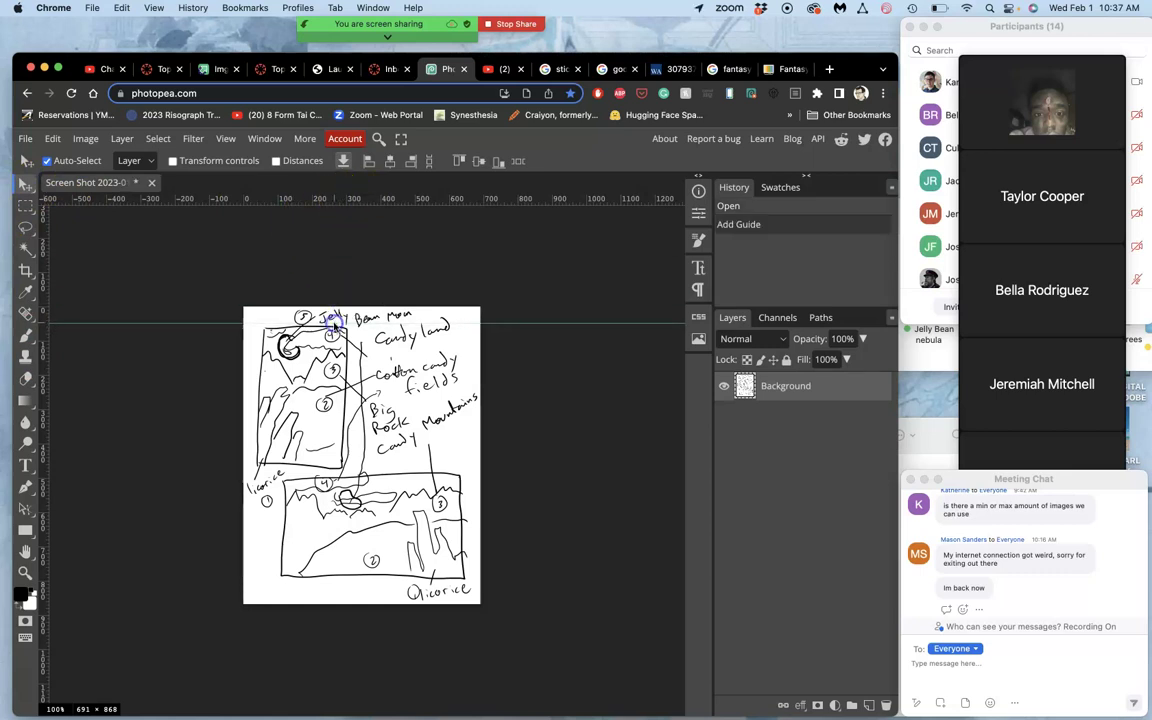
{"action": "left_click_drag", "start_coordinate": [43, 326], "coordinate": [252, 347]}
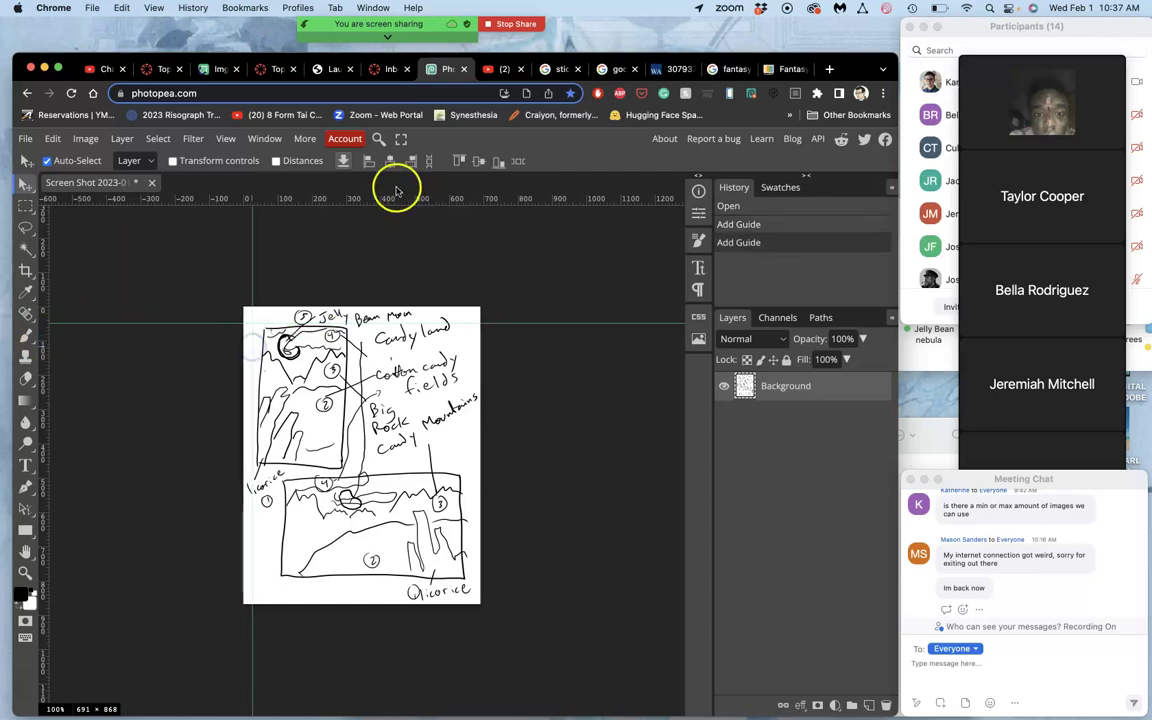
{"action": "left_click_drag", "start_coordinate": [378, 198], "coordinate": [373, 466]}
{"action": "left_click_drag", "start_coordinate": [46, 374], "coordinate": [350, 390]}
Step: Start a crop with free proportions and fit its upper edge and both sides to the guides around the portrait sketch
{"action": "key", "text": "super+equal"}
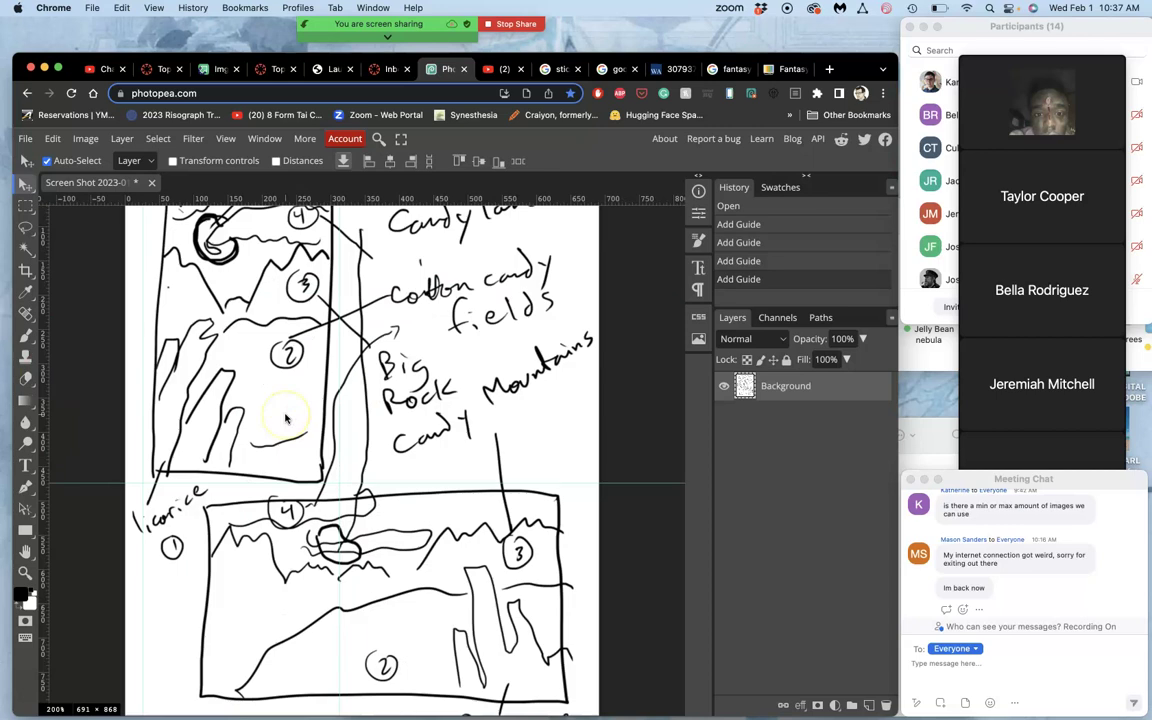
{"action": "scroll", "coordinate": [286, 418], "scroll_direction": "up", "scroll_amount": 2}
{"action": "scroll", "coordinate": [286, 418], "scroll_direction": "left", "scroll_amount": 2}
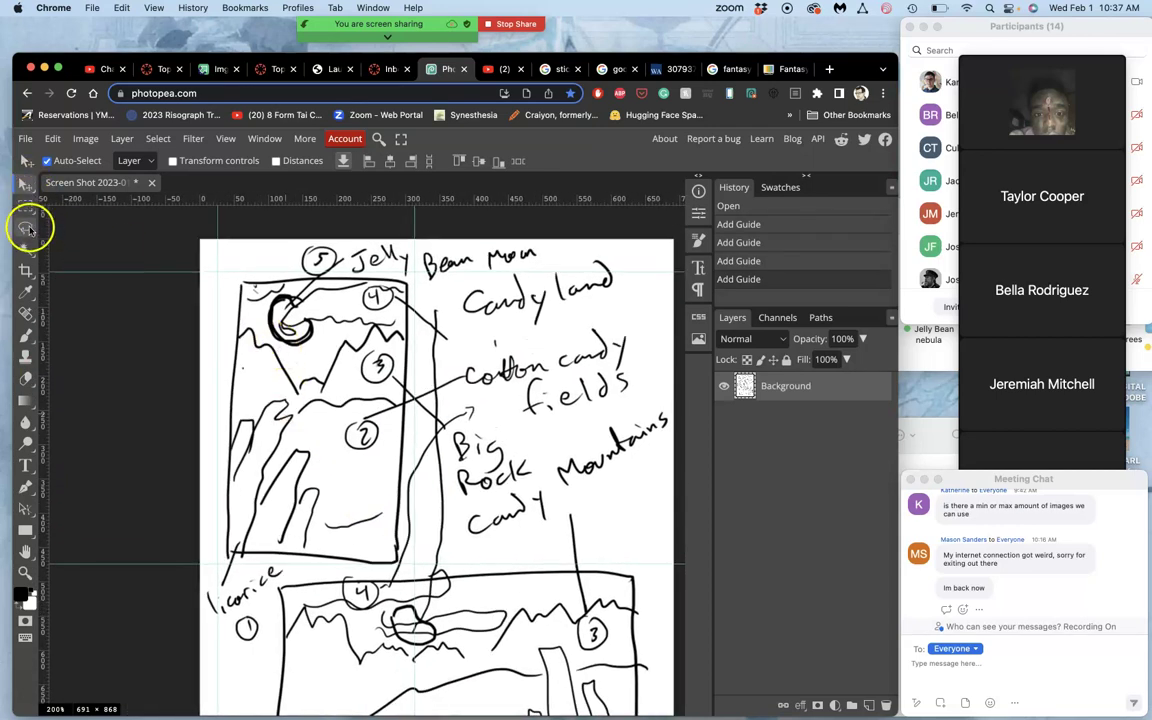
{"action": "left_click", "coordinate": [27, 270]}
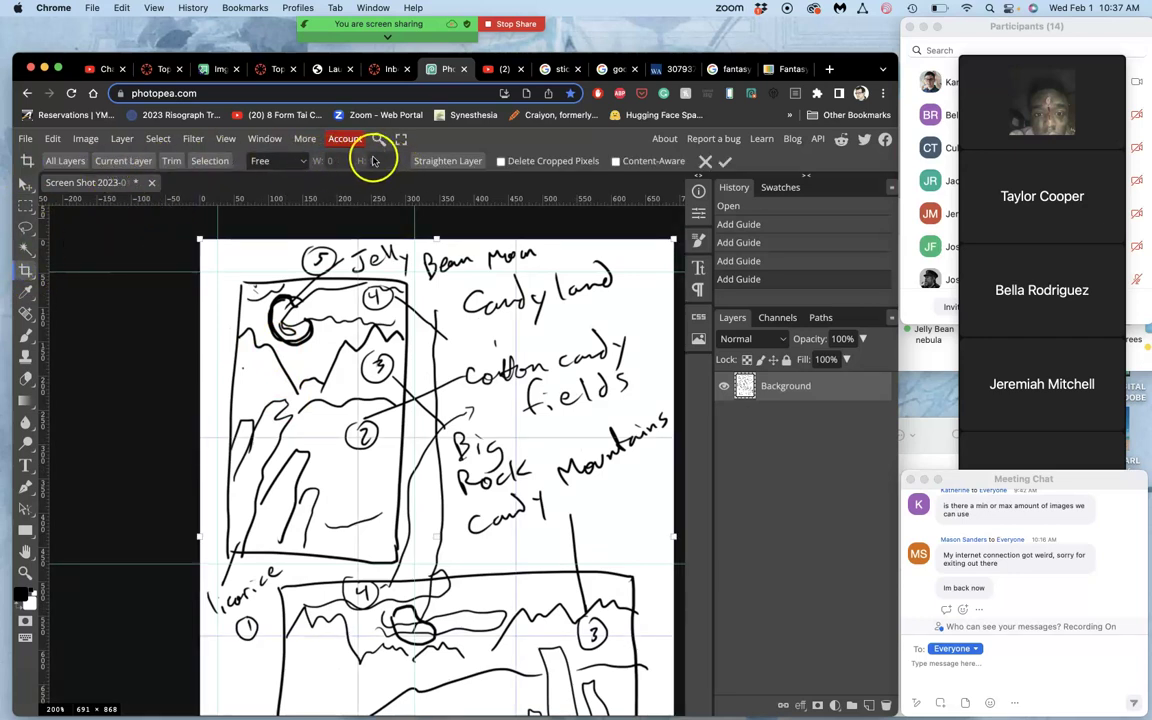
{"action": "left_click", "coordinate": [299, 163]}
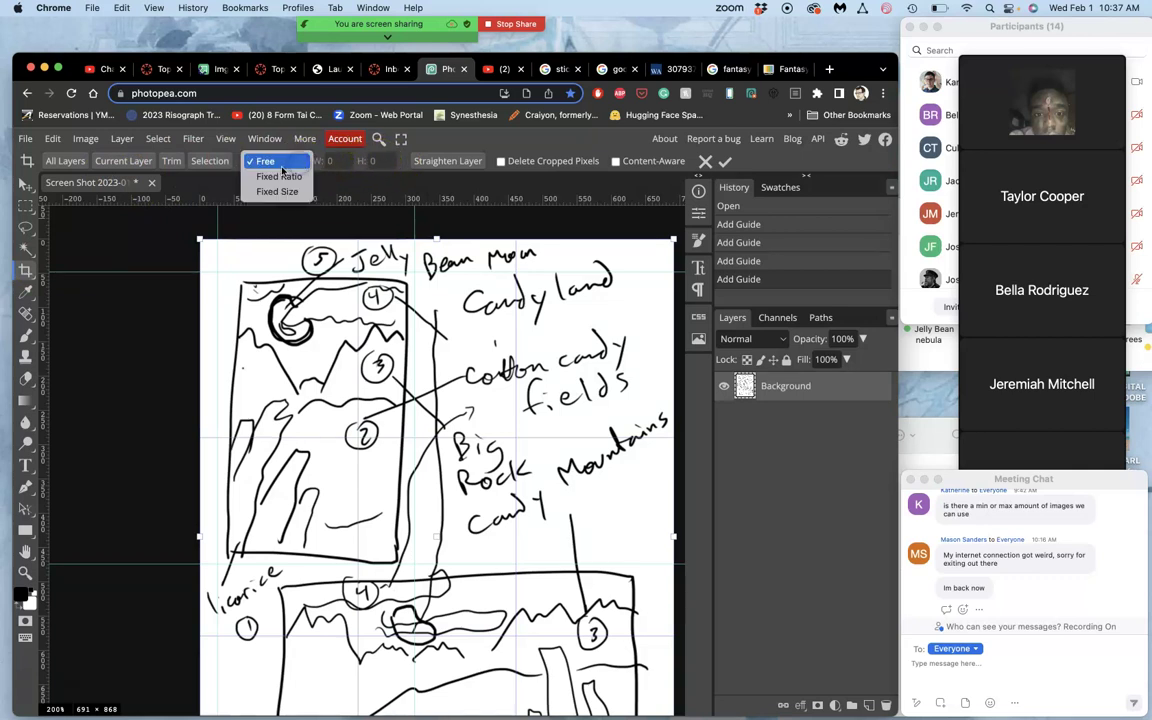
{"action": "left_click", "coordinate": [280, 177]}
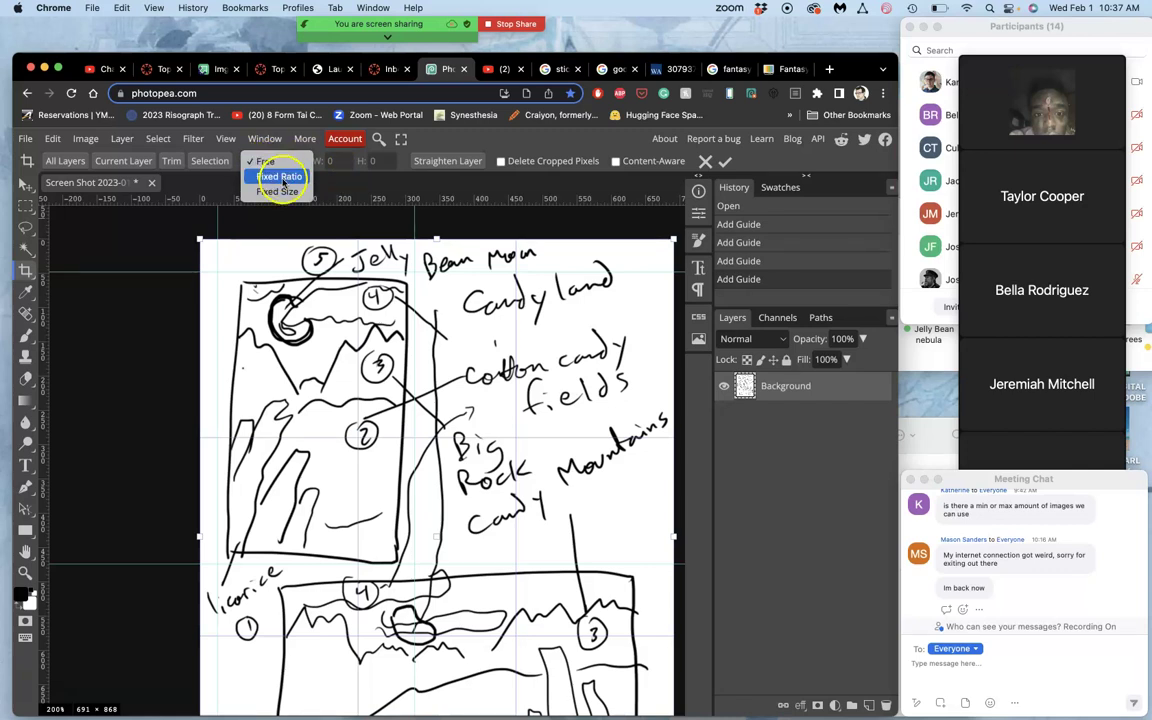
{"action": "left_click", "coordinate": [258, 161]}
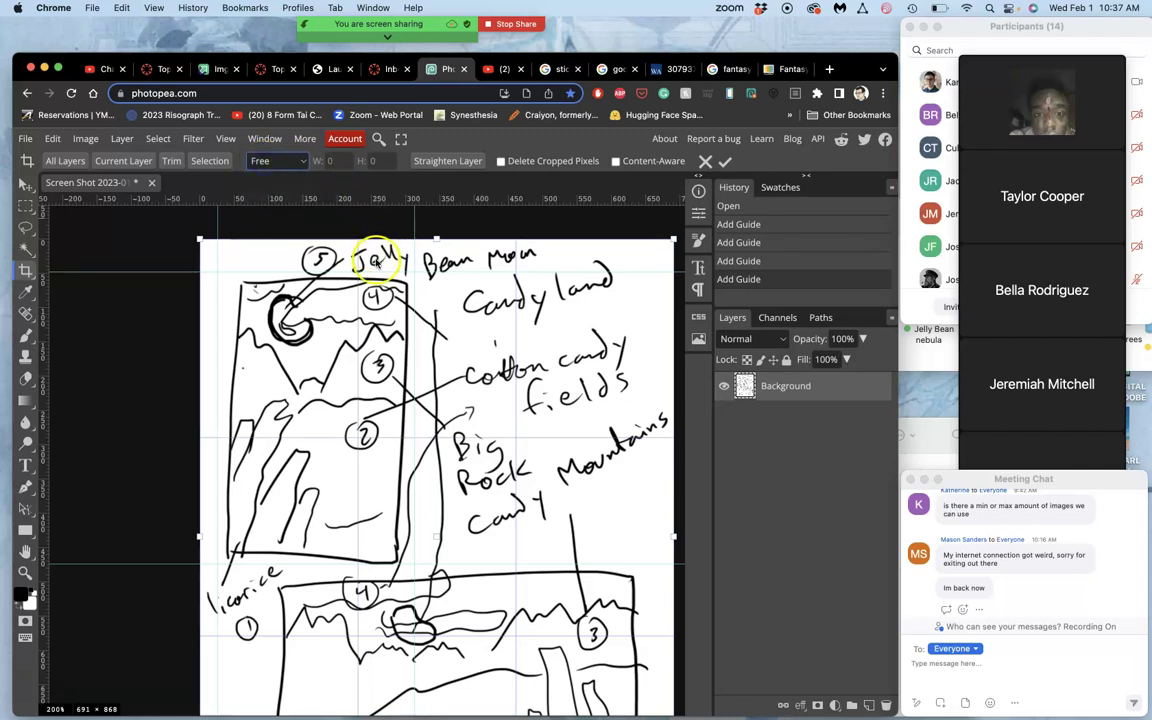
{"action": "left_click_drag", "start_coordinate": [200, 240], "coordinate": [216, 270]}
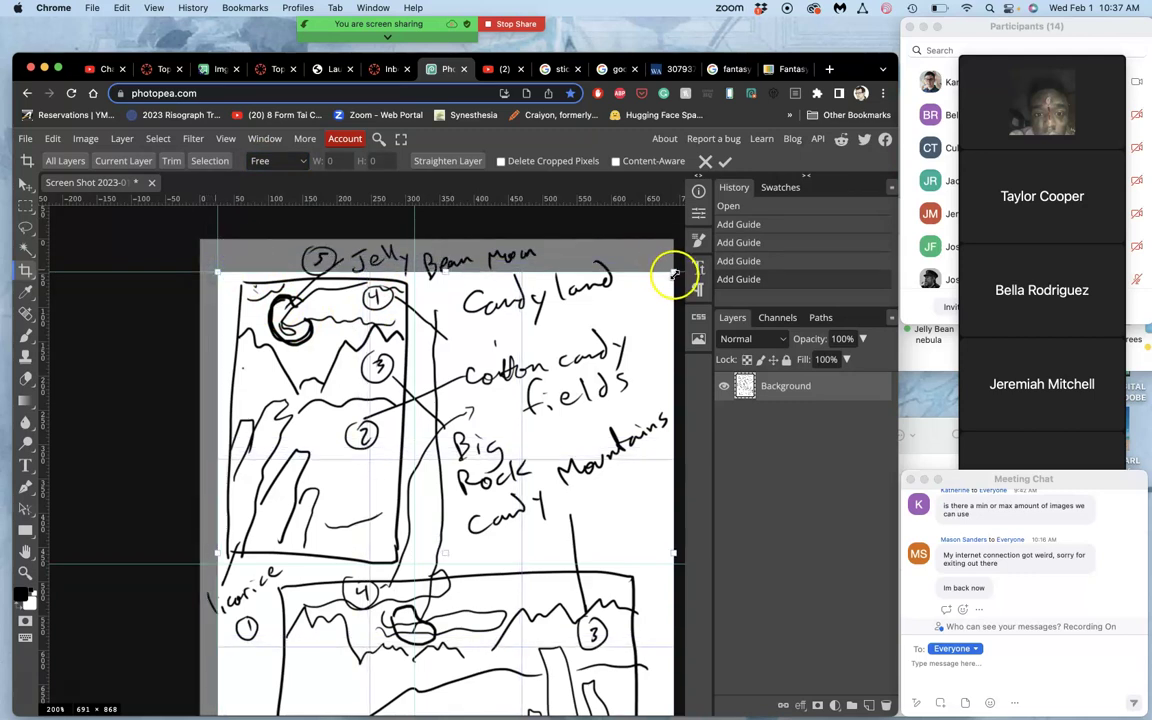
{"action": "left_click_drag", "start_coordinate": [672, 272], "coordinate": [418, 270]}
Step: Bring the crop's lower edge up to the guide beneath the portrait sketch and apply the crop
{"action": "scroll", "coordinate": [364, 385], "scroll_direction": "down", "scroll_amount": 6}
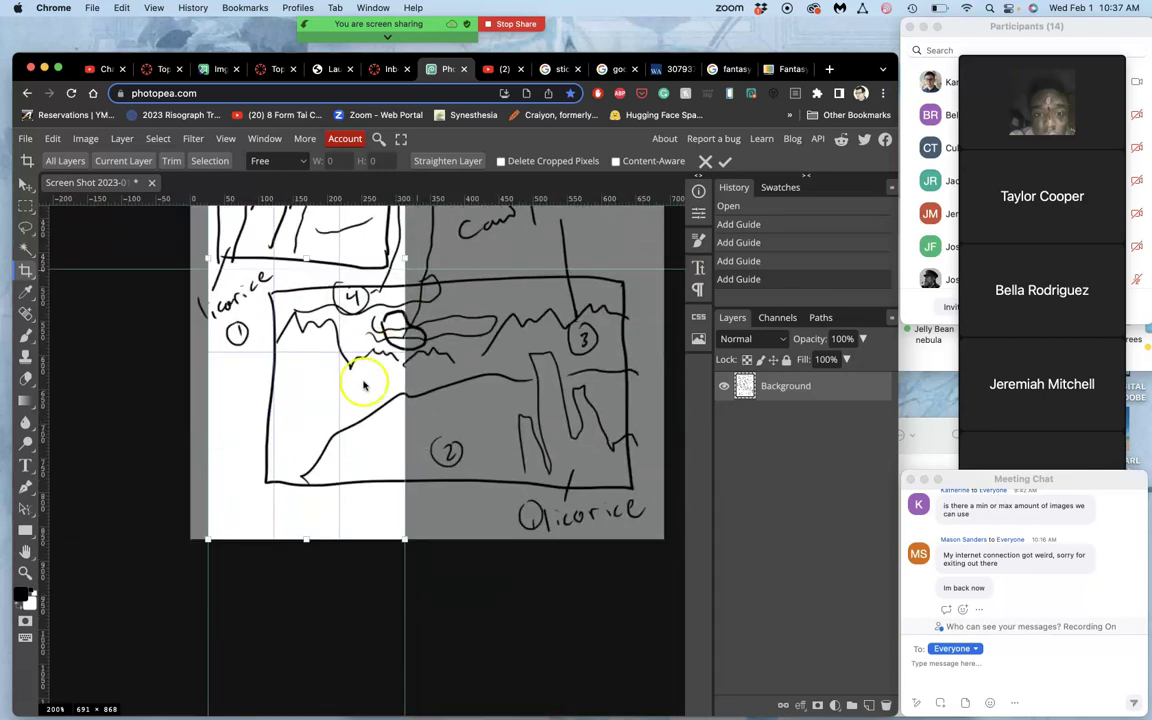
{"action": "left_click_drag", "start_coordinate": [305, 539], "coordinate": [306, 270]}
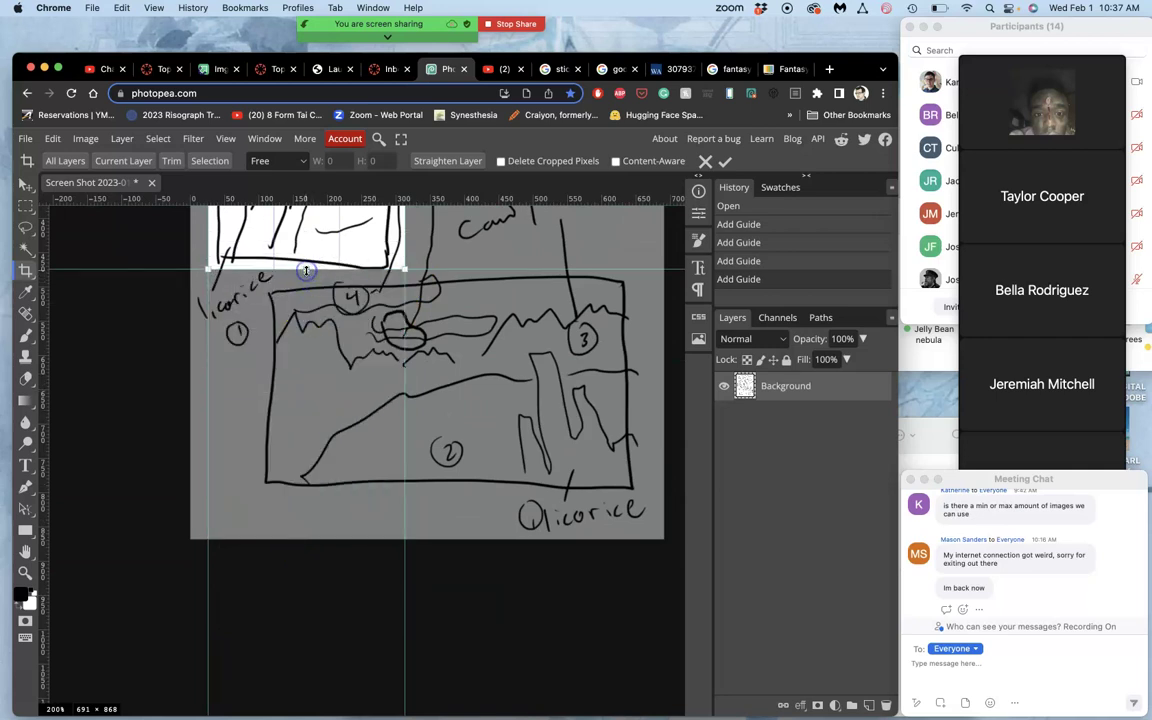
{"action": "scroll", "coordinate": [425, 420], "scroll_direction": "up", "scroll_amount": 6}
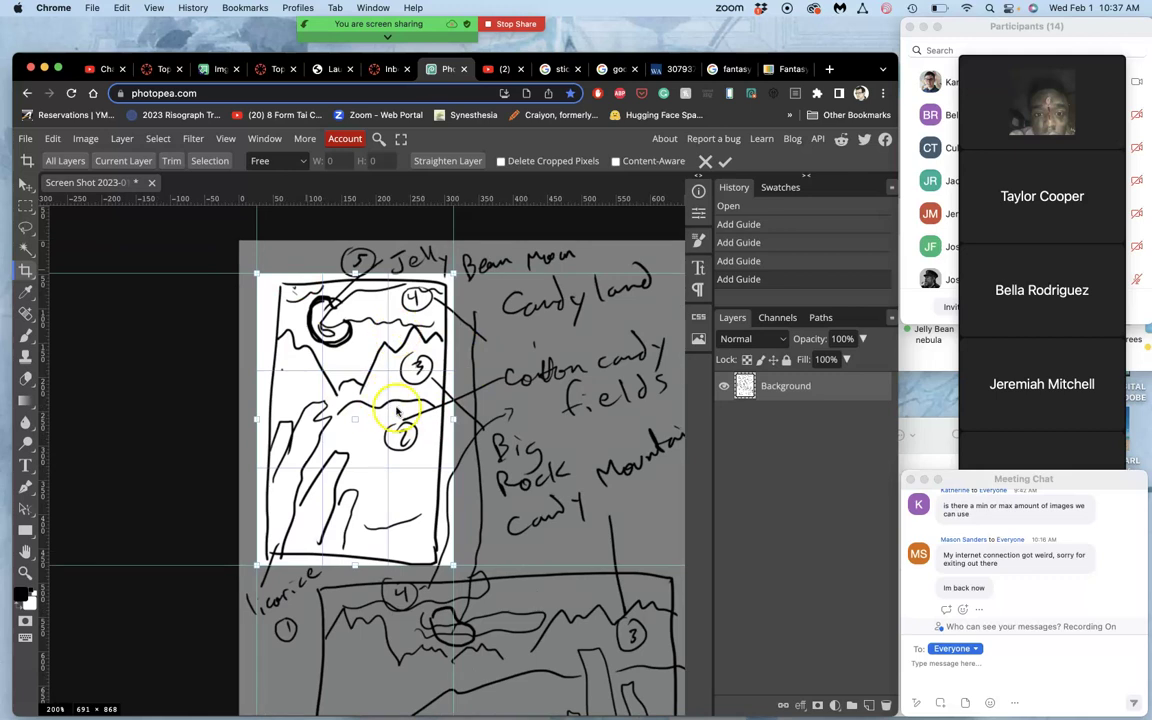
{"action": "key", "text": "Return"}
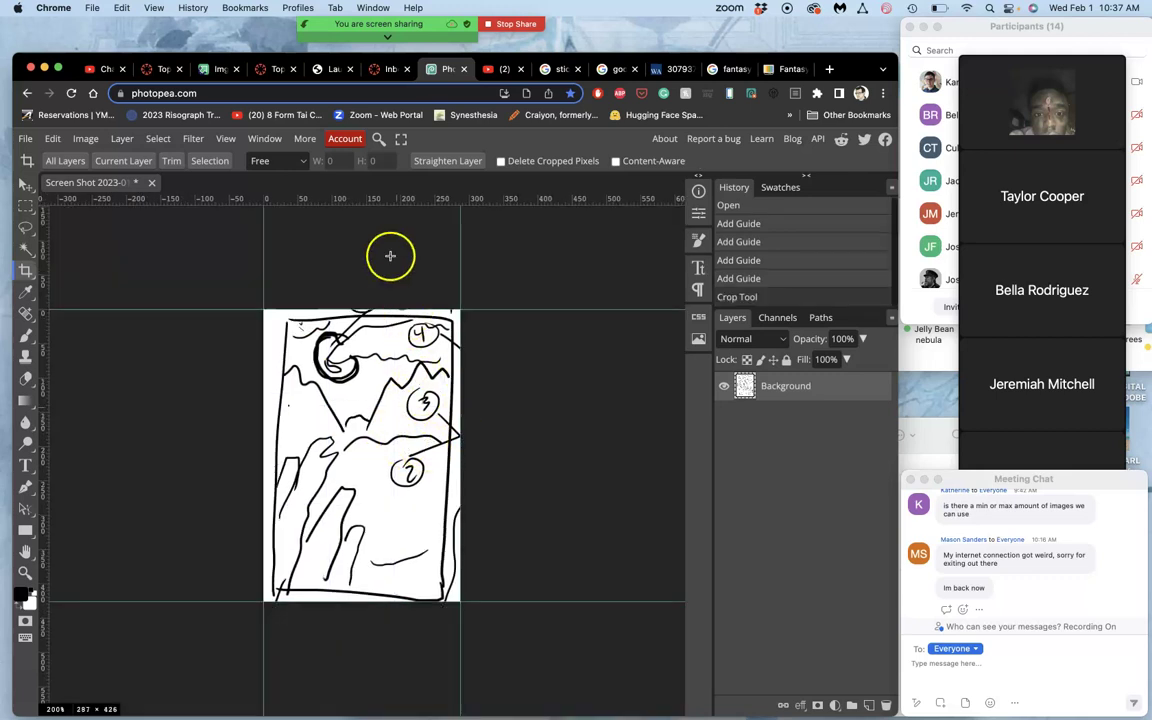
Step: Switch the image size units to inches and enter a width of 8 inches with proportions linked
{"action": "scroll", "coordinate": [378, 249], "scroll_direction": "down", "scroll_amount": 1}
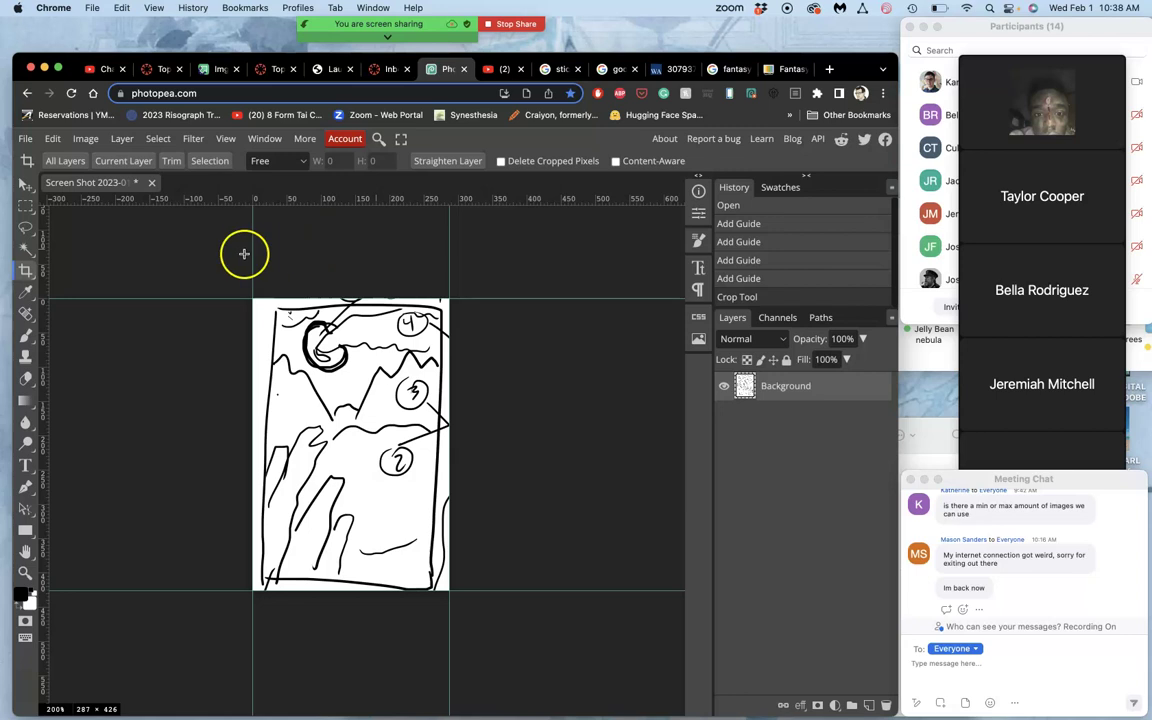
{"action": "left_click", "coordinate": [85, 139]}
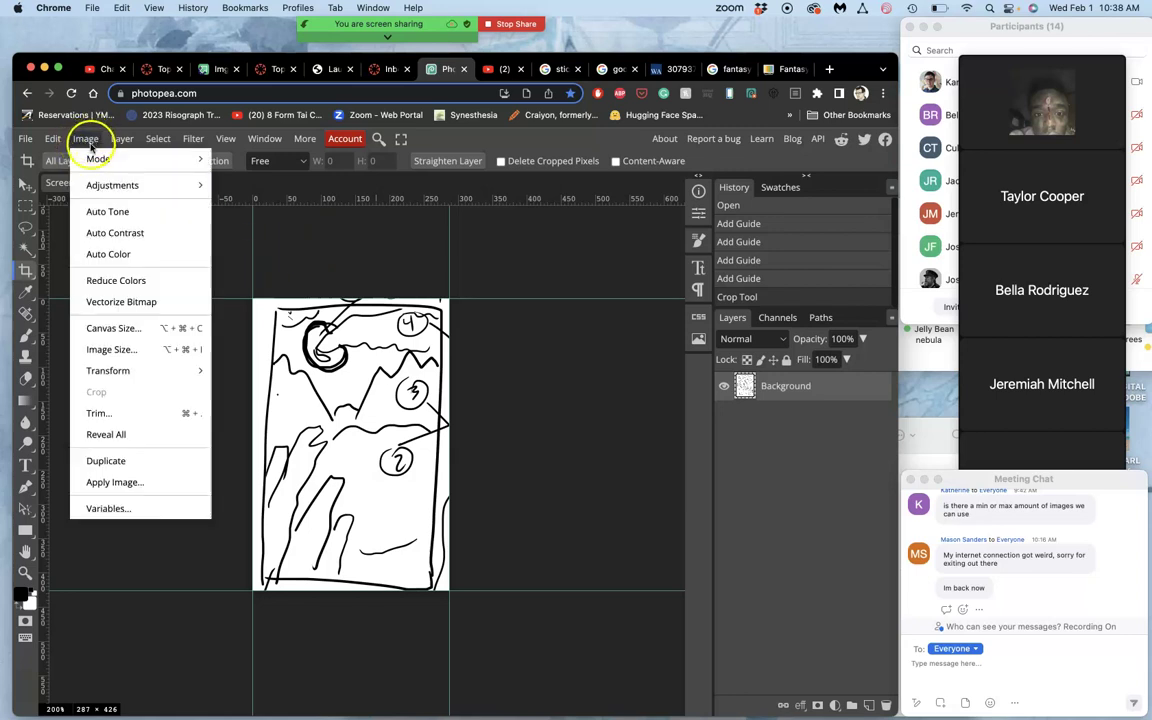
{"action": "left_click", "coordinate": [102, 349]}
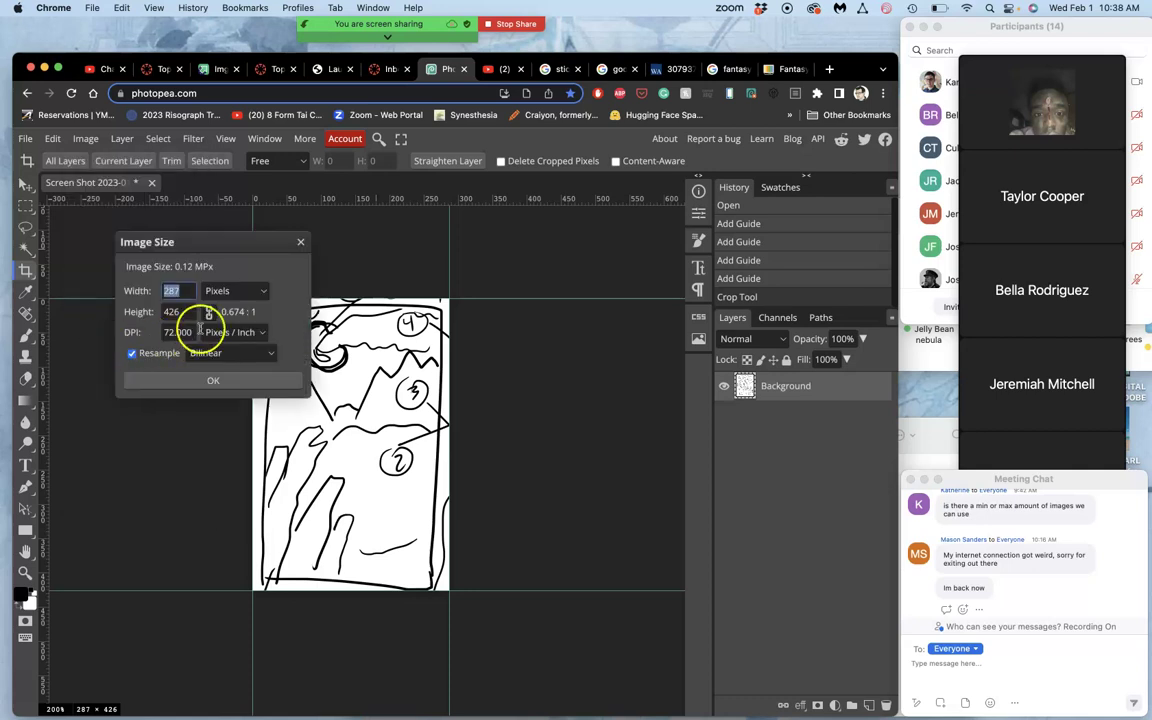
{"action": "left_click", "coordinate": [240, 292]}
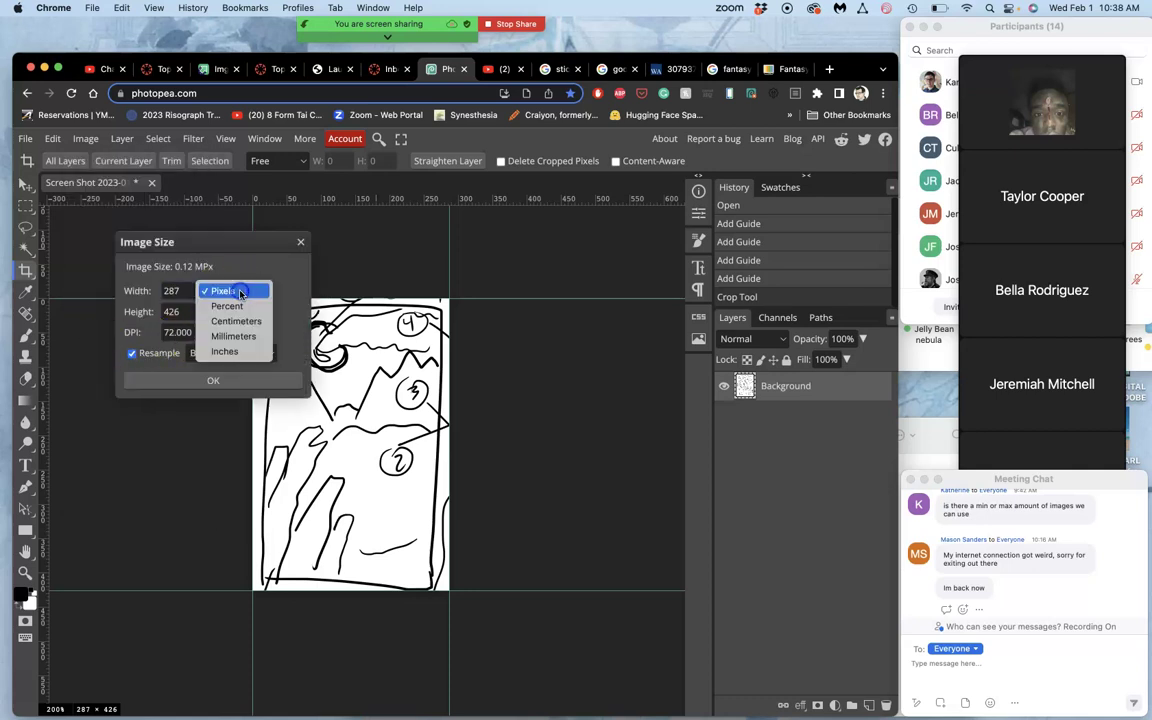
{"action": "left_click", "coordinate": [236, 352]}
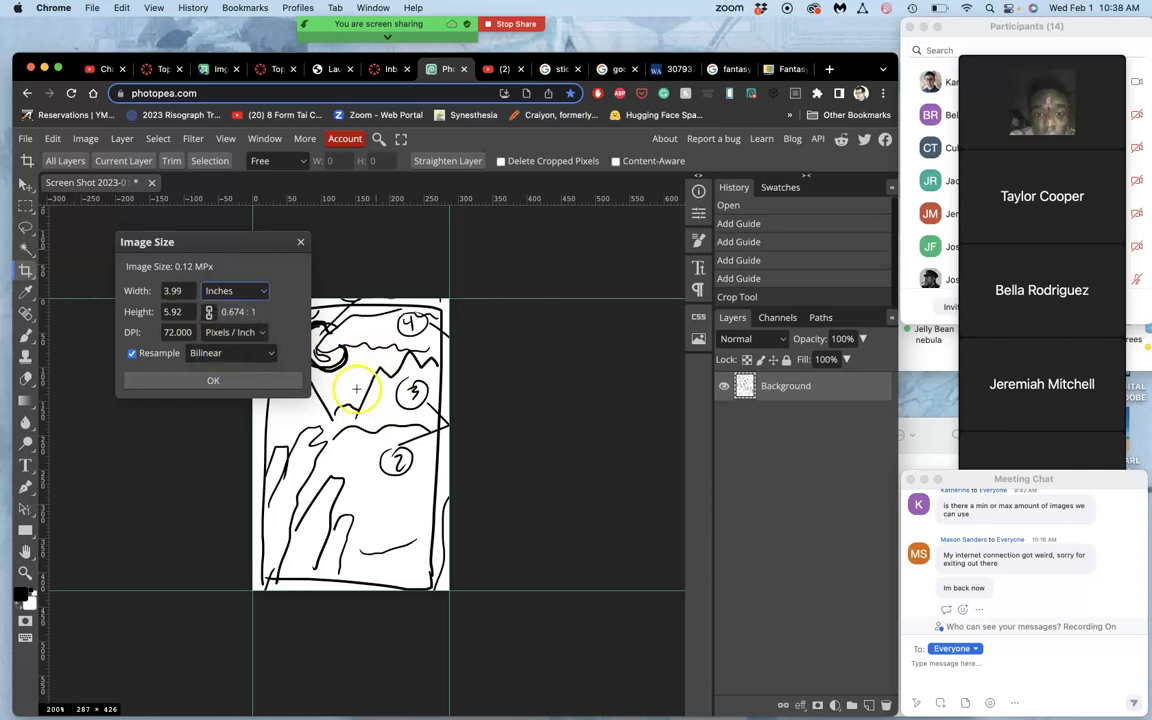
{"action": "left_click", "coordinate": [176, 291]}
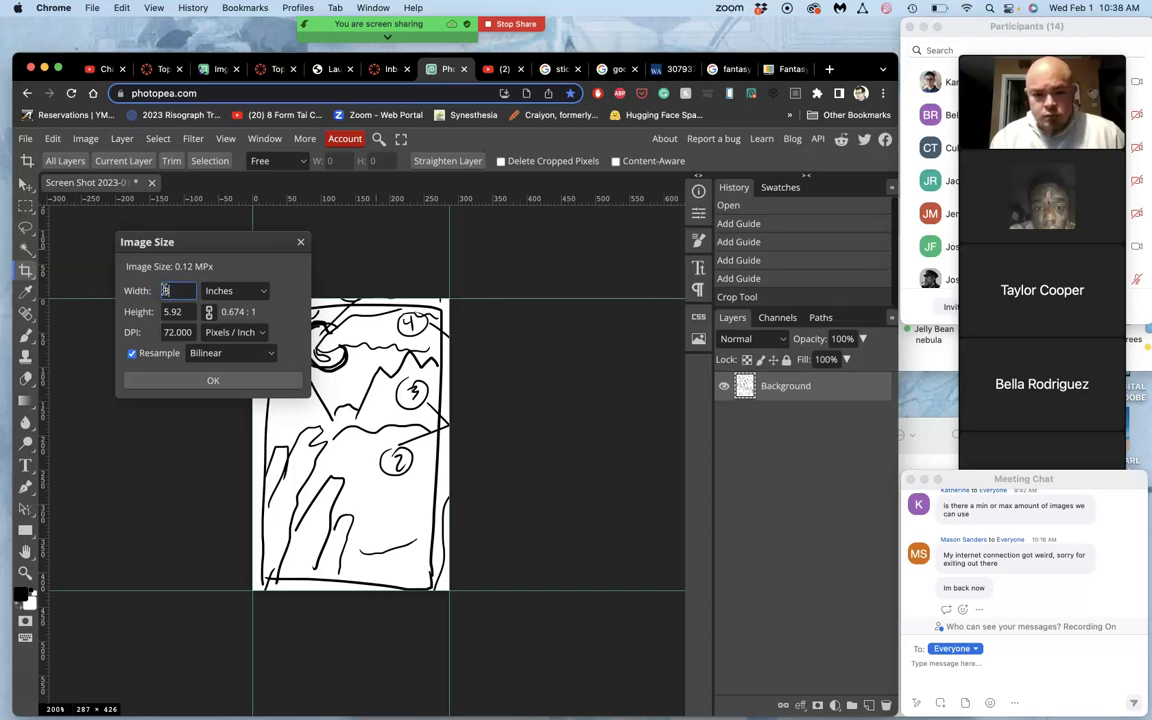
{"action": "left_click", "coordinate": [291, 322]}
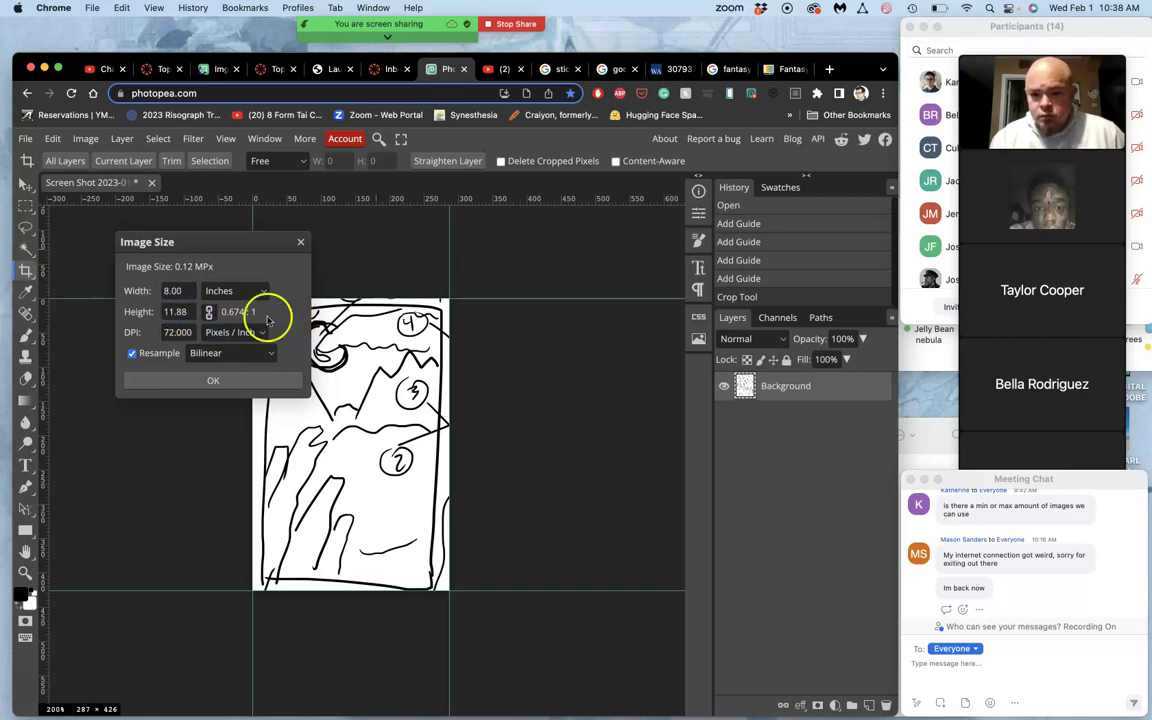
{"action": "left_click", "coordinate": [182, 312]}
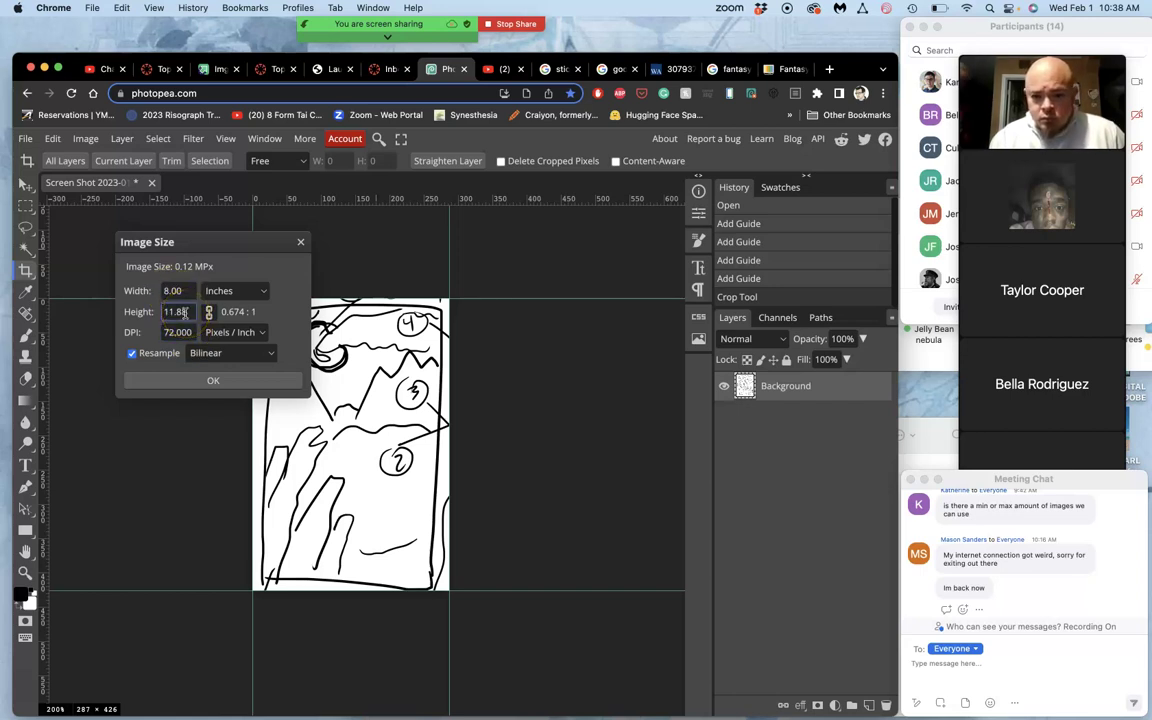
Step: Enter a resolution of 350 pixels per inch, and close the image size settings without applying them
{"action": "left_click", "coordinate": [186, 332]}
{"action": "left_click_drag", "start_coordinate": [189, 332], "coordinate": [157, 332]}
{"action": "type", "text": "300"}
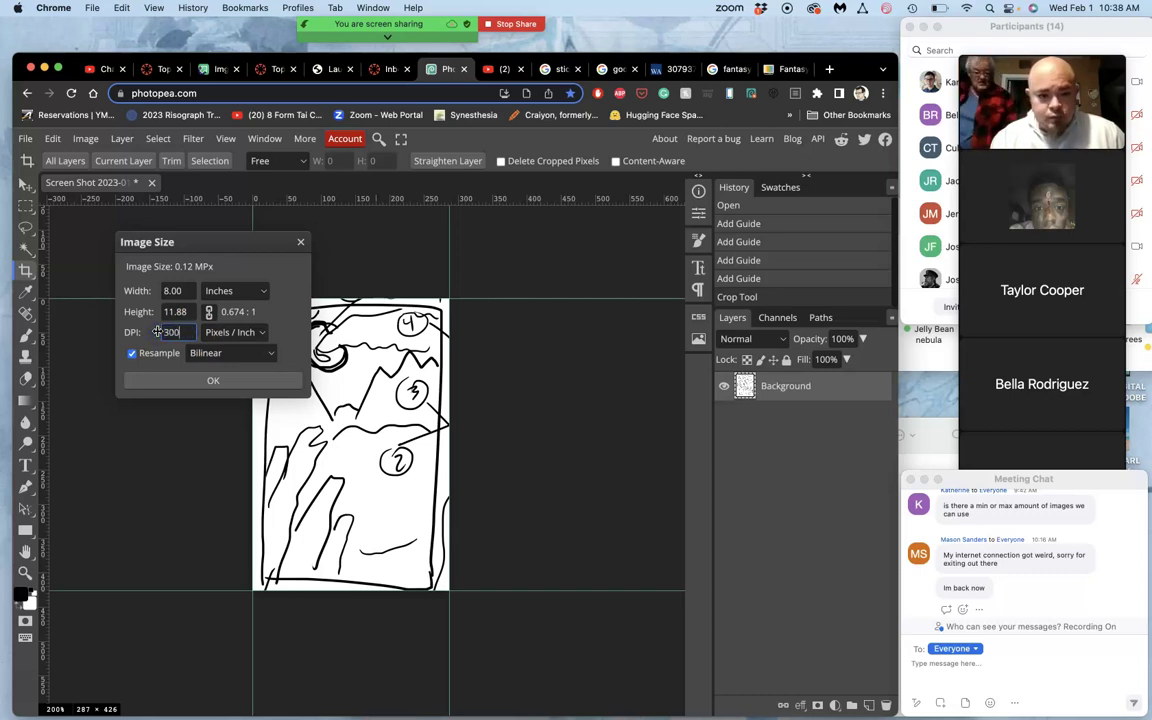
{"action": "key", "text": "BackSpace"}
{"action": "key", "text": "BackSpace"}
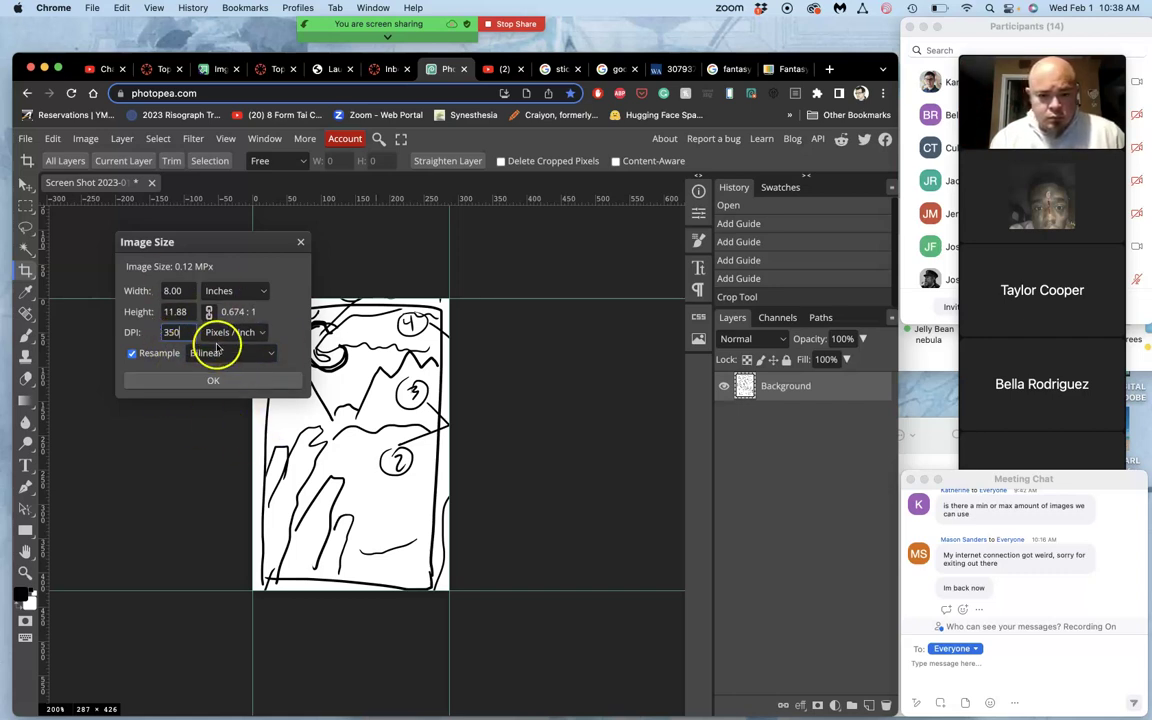
{"action": "left_click_drag", "start_coordinate": [176, 331], "coordinate": [299, 243]}
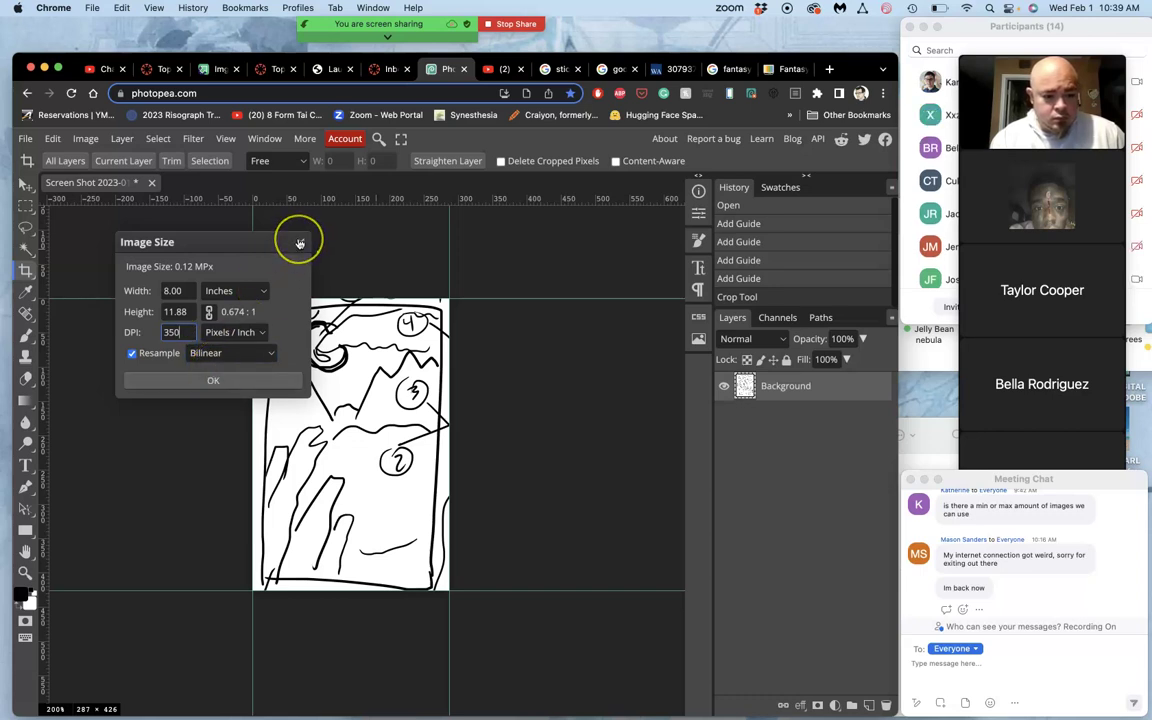
{"action": "left_click", "coordinate": [299, 243]}
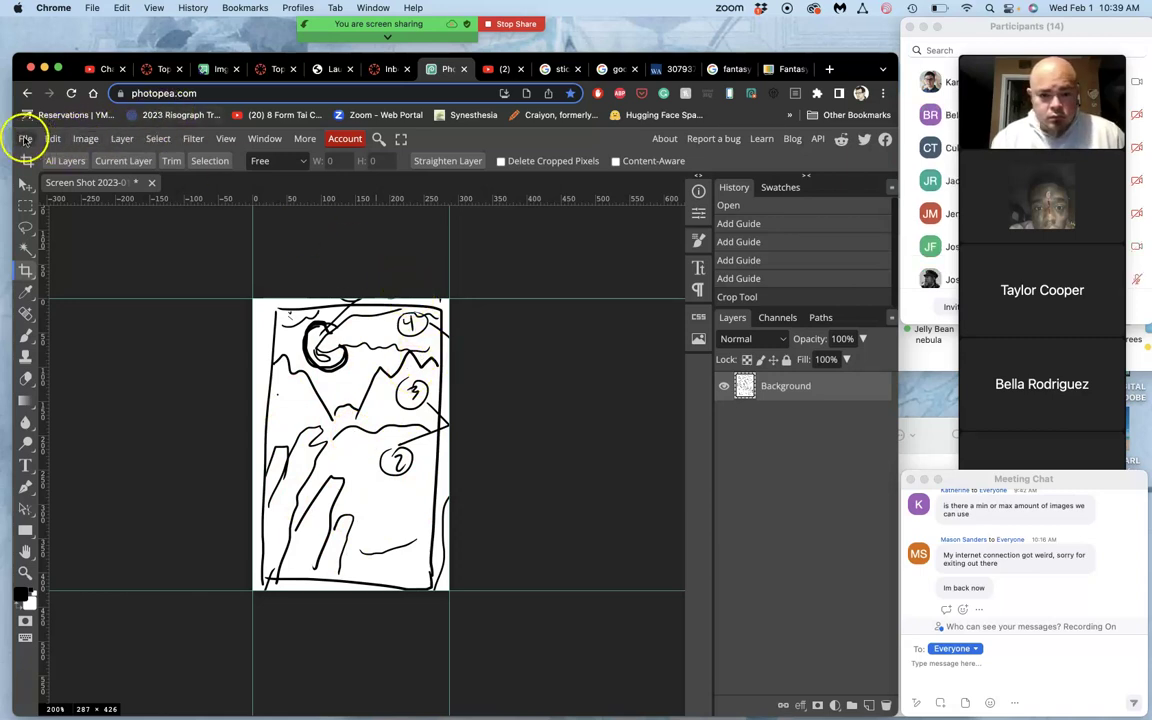
Step: Resize the cropped sketch to 8 inches wide at 350 pixels per inch, keeping proportions linked and resampling on
{"action": "left_click", "coordinate": [86, 139]}
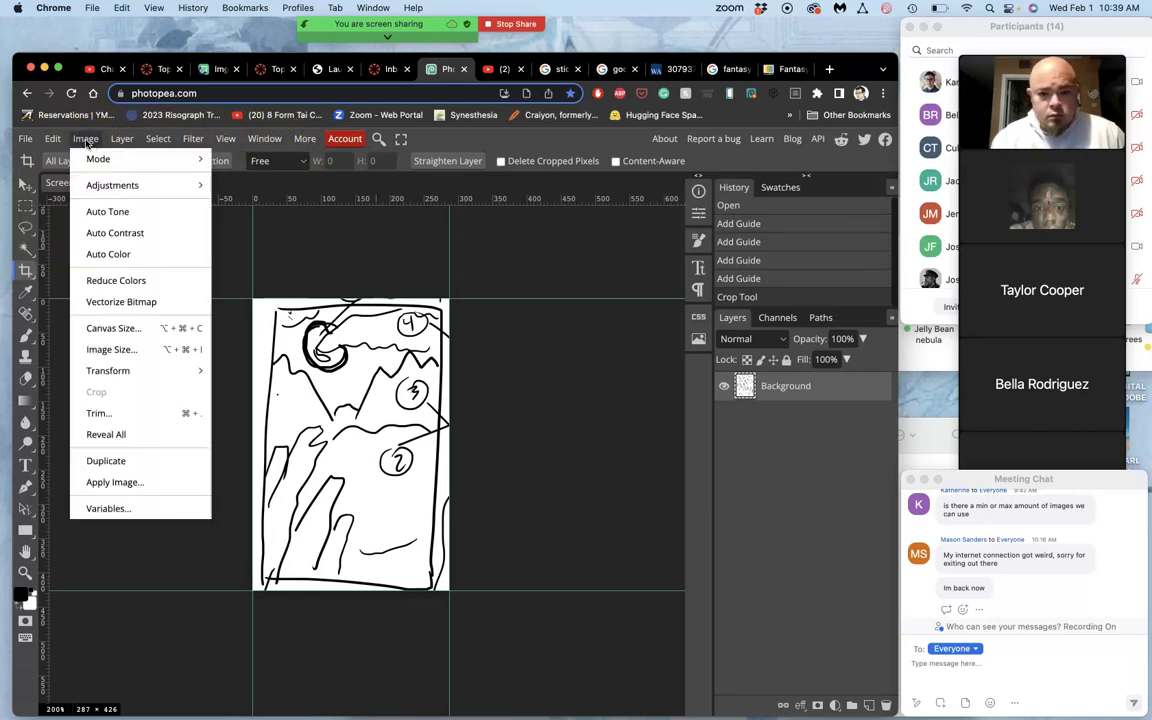
{"action": "left_click", "coordinate": [106, 350]}
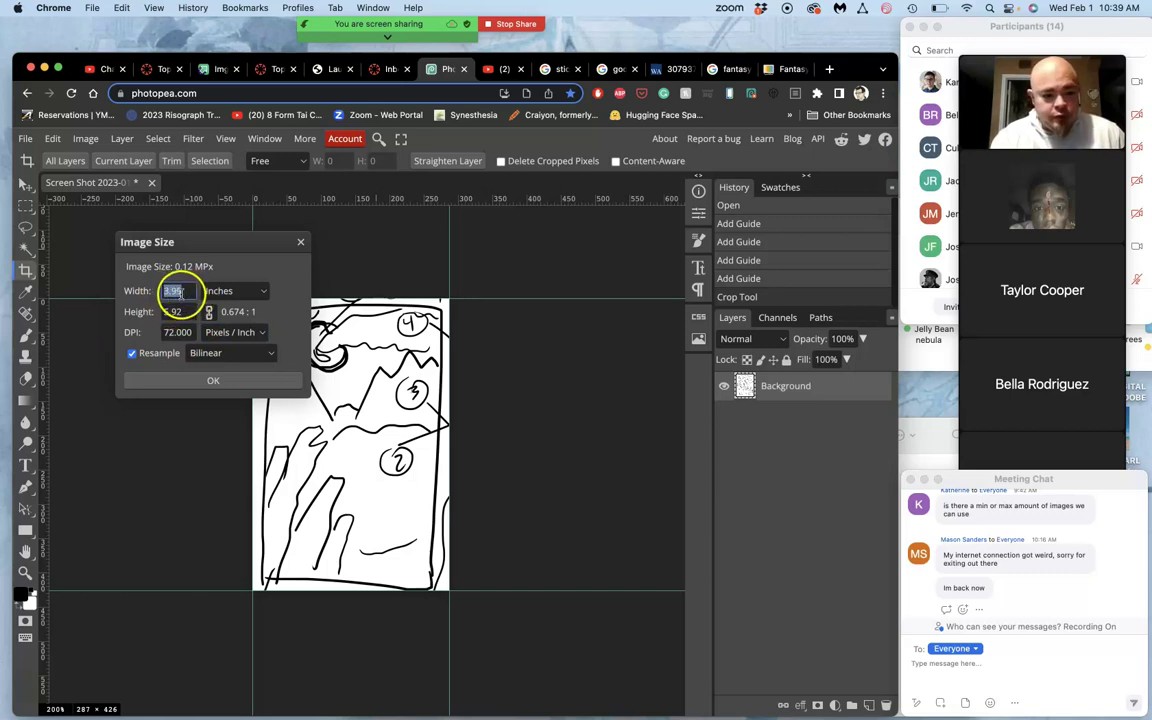
{"action": "left_click", "coordinate": [229, 292]}
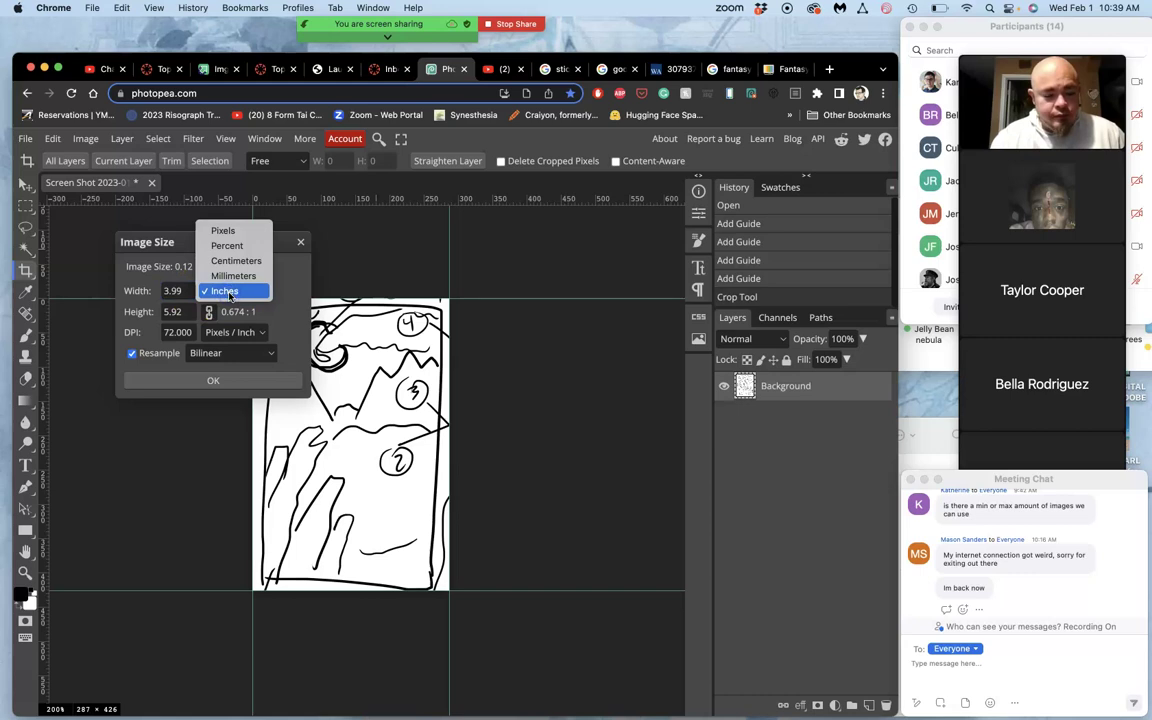
{"action": "left_click", "coordinate": [224, 291]}
{"action": "left_click_drag", "start_coordinate": [195, 291], "coordinate": [157, 292]}
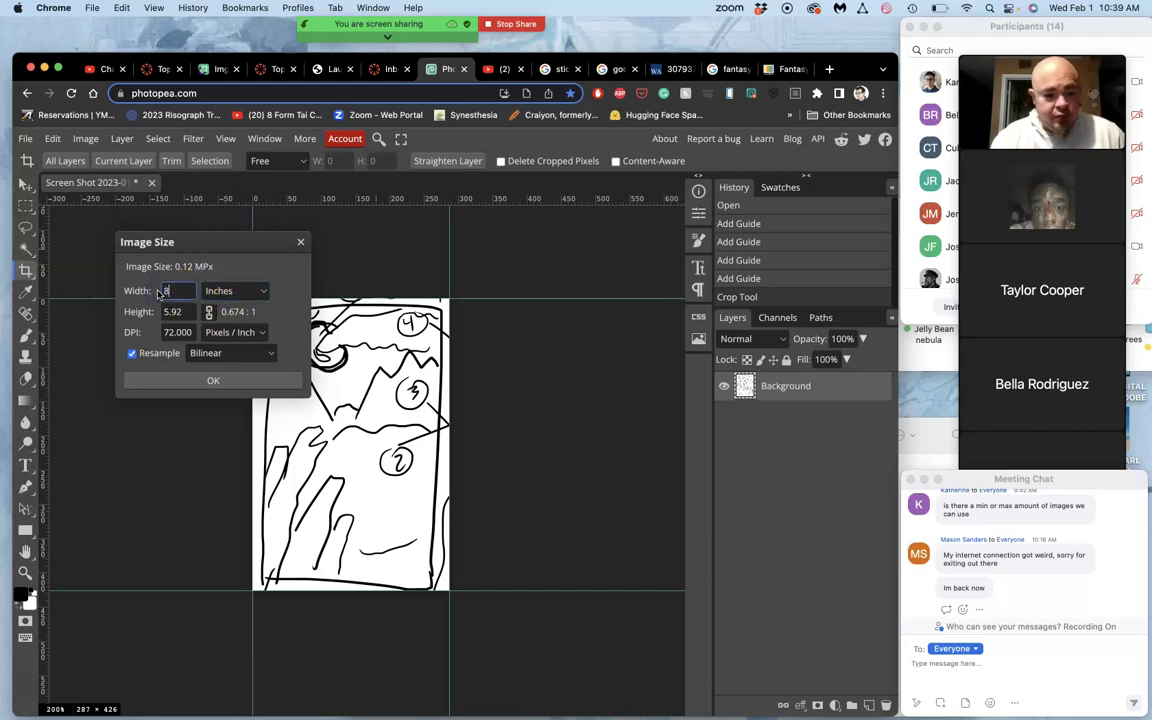
{"action": "left_click", "coordinate": [295, 302]}
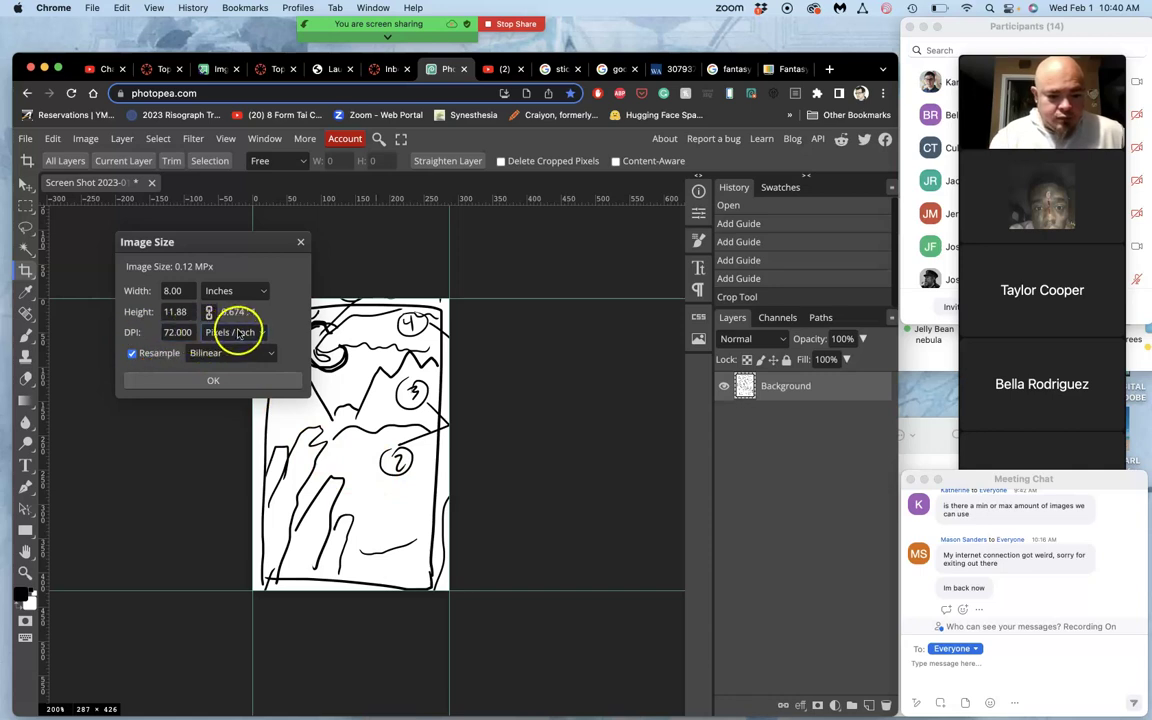
{"action": "left_click", "coordinate": [190, 332]}
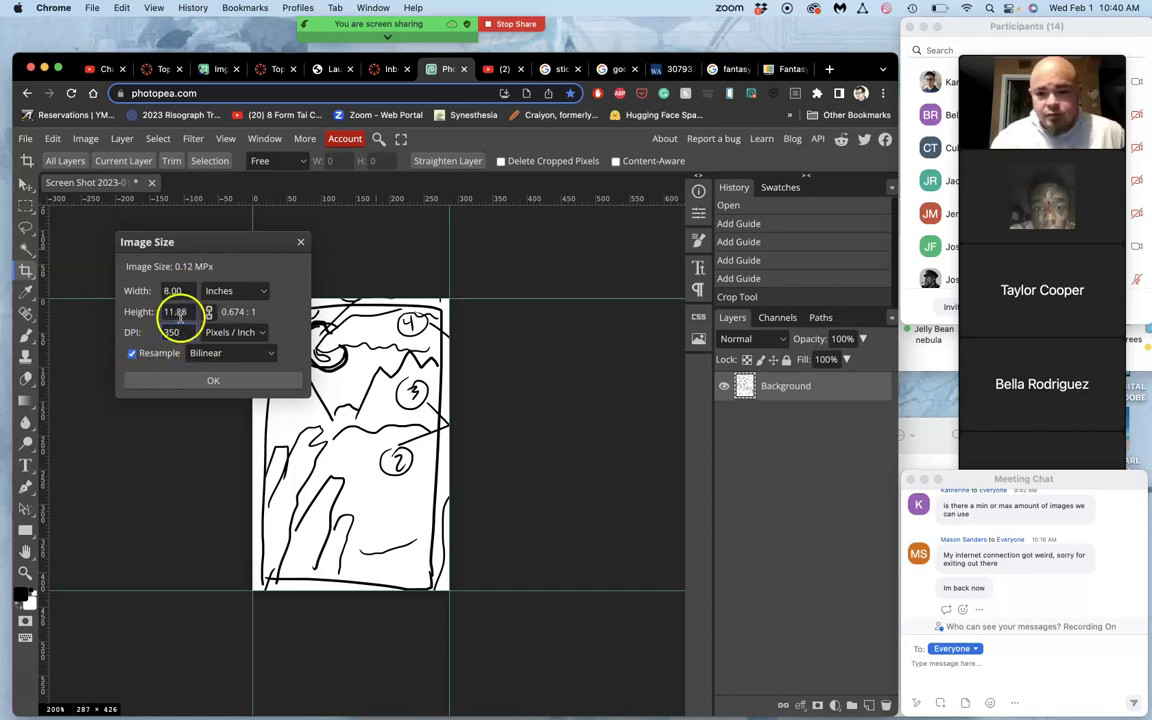
{"action": "left_click", "coordinate": [226, 386]}
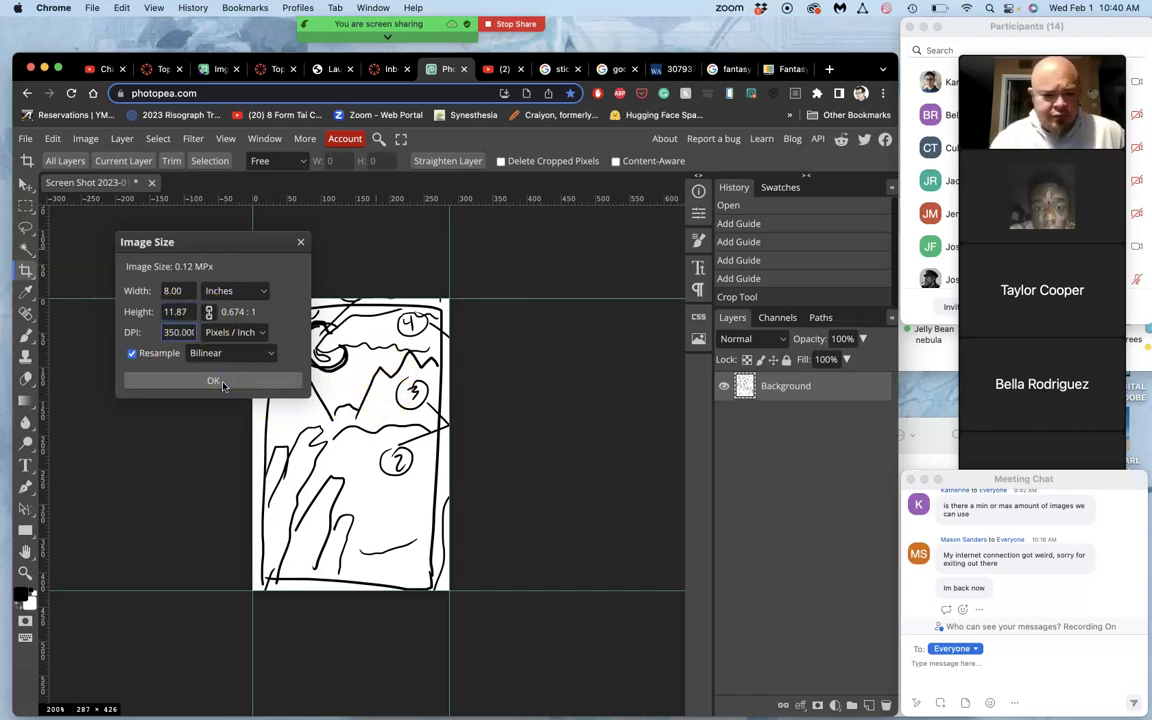
{"action": "left_click", "coordinate": [213, 383]}
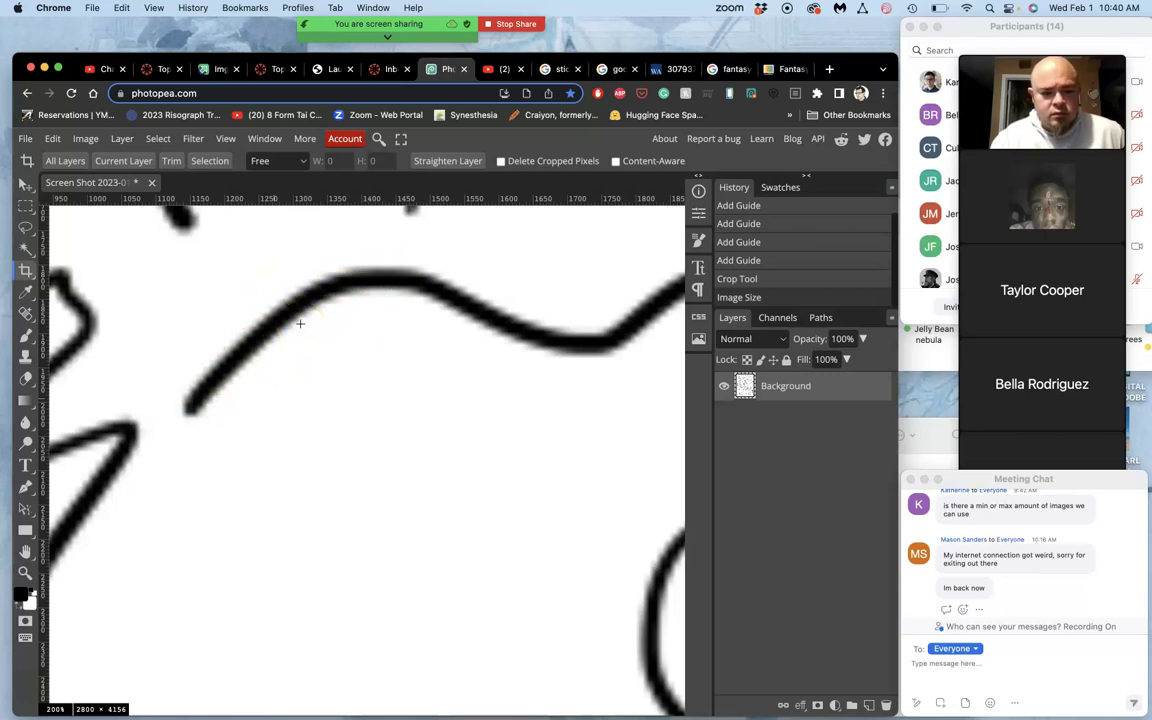
{"action": "key", "text": "ctrl+0"}
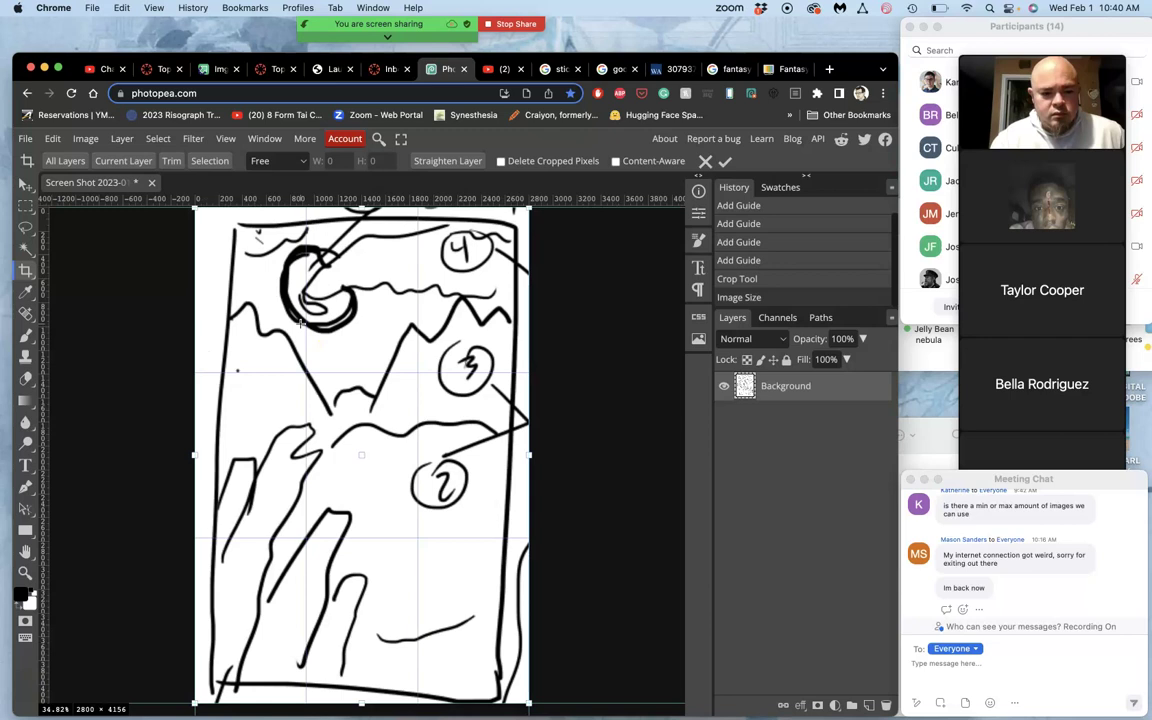
{"action": "key", "text": "ctrl+minus"}
{"action": "left_click", "coordinate": [545, 374]}
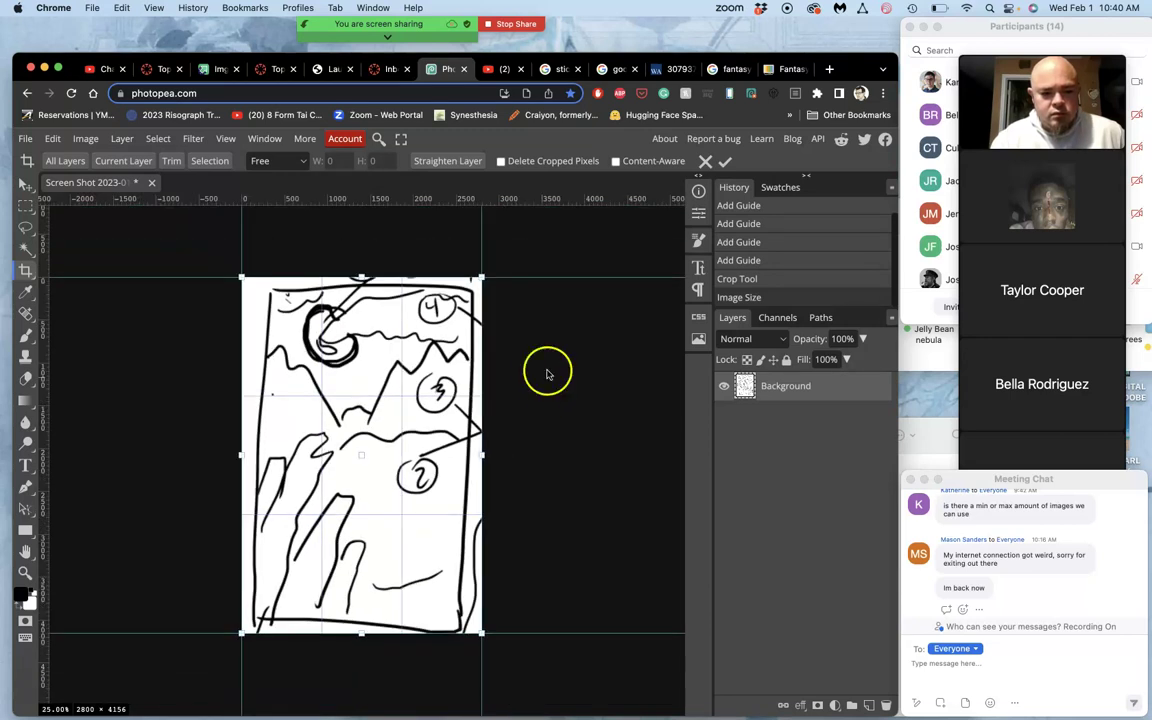
{"action": "left_click_drag", "start_coordinate": [541, 388], "coordinate": [491, 368]}
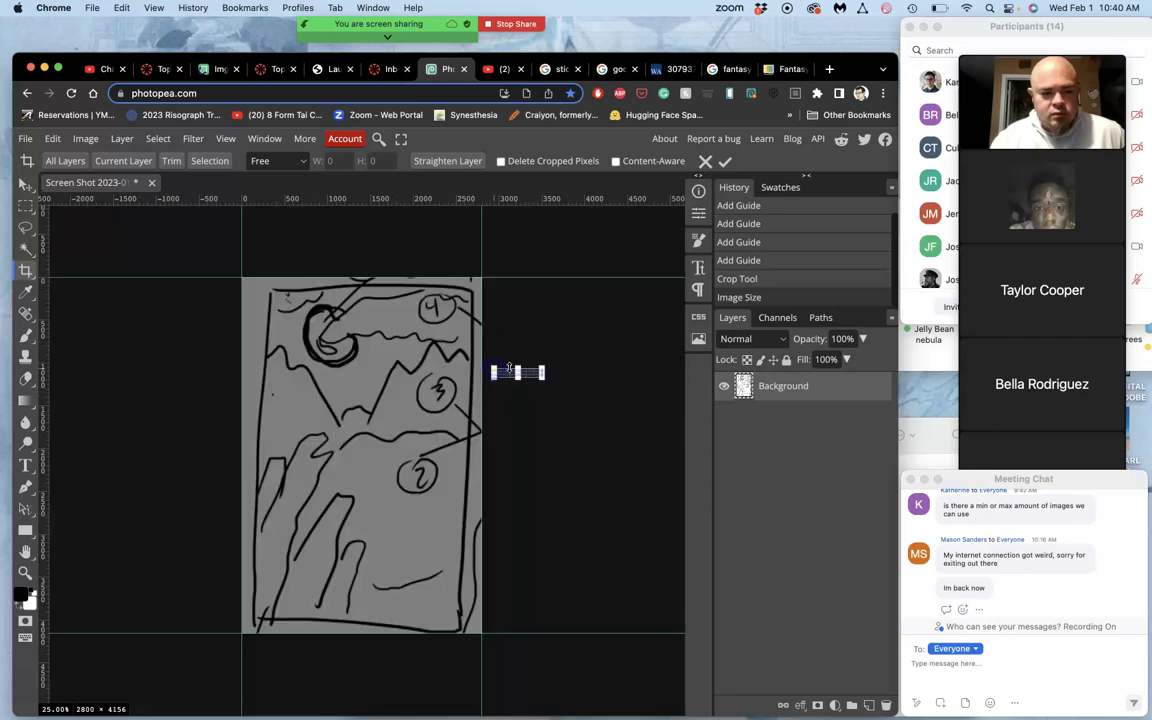
{"action": "left_click", "coordinate": [25, 225]}
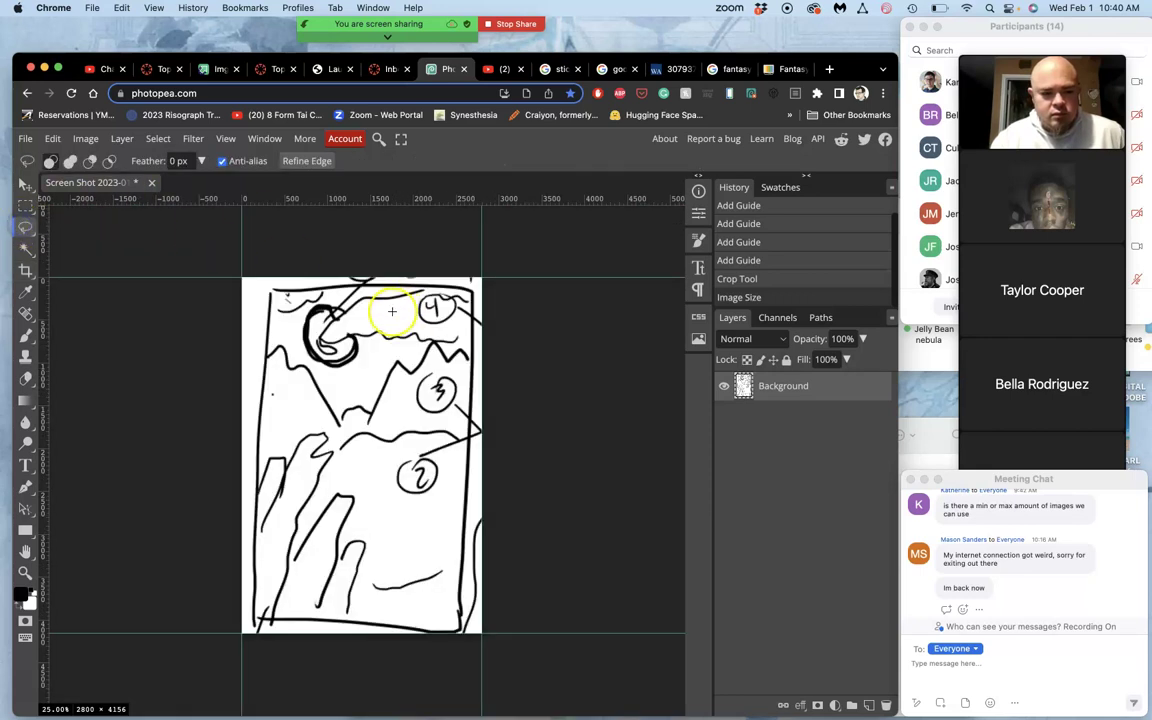
{"action": "left_click", "coordinate": [25, 184]}
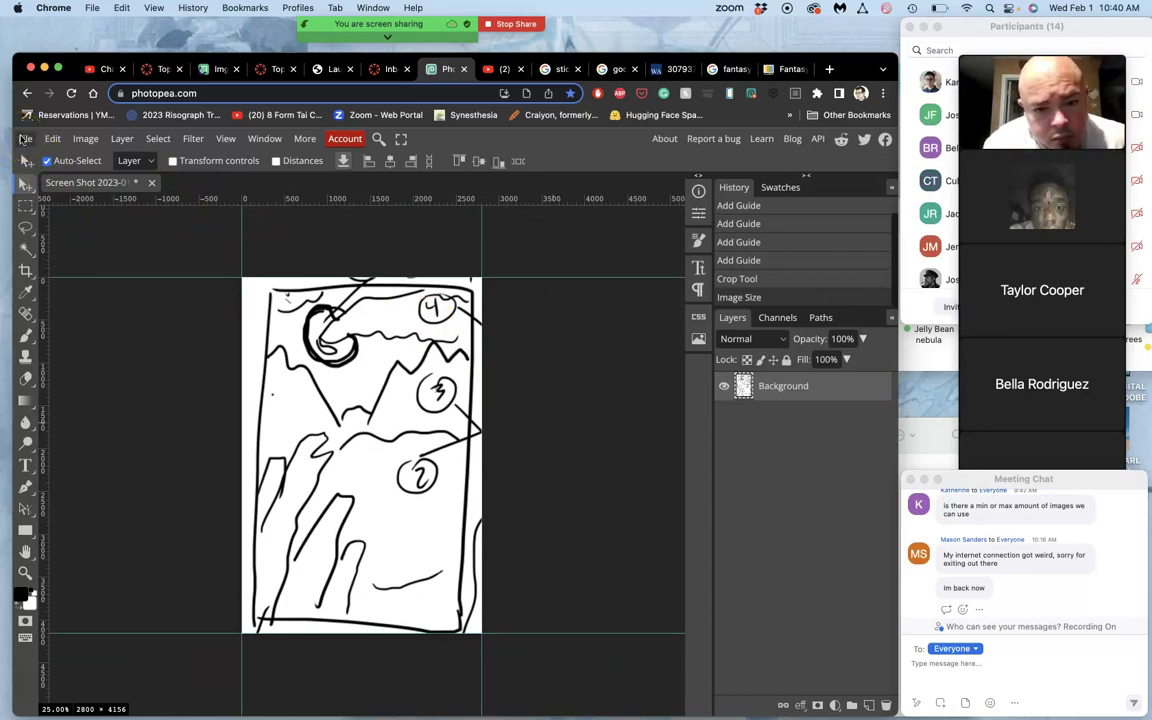
Step: Save the resized sketch in PSD format through the Save PSD/PSB options, leaving all file-minifying options off
{"action": "left_click", "coordinate": [23, 139]}
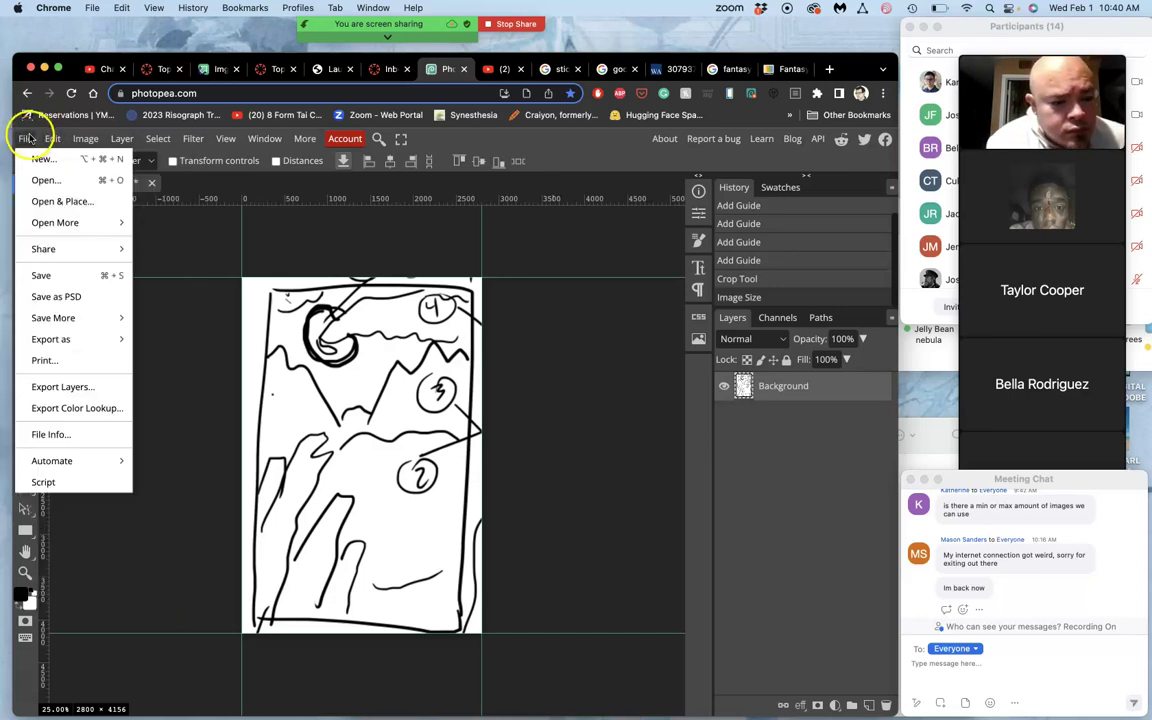
{"action": "mouse_move", "coordinate": [43, 319]}
{"action": "left_click", "coordinate": [68, 297]}
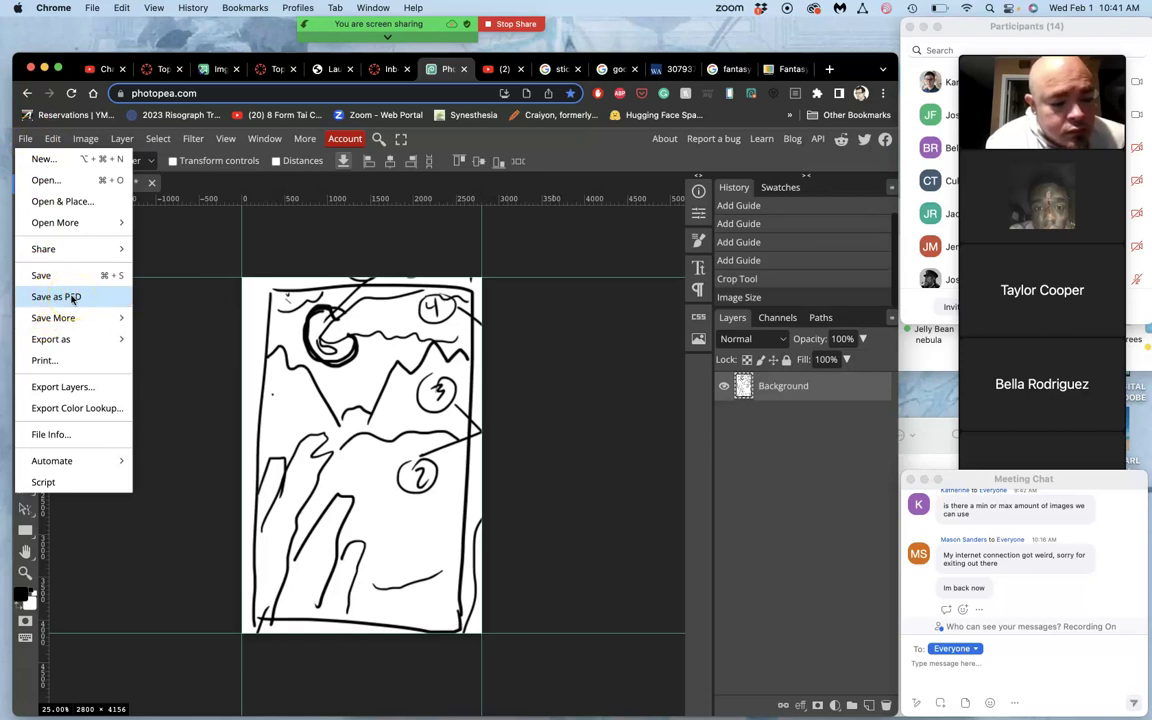
{"action": "left_click", "coordinate": [64, 319]}
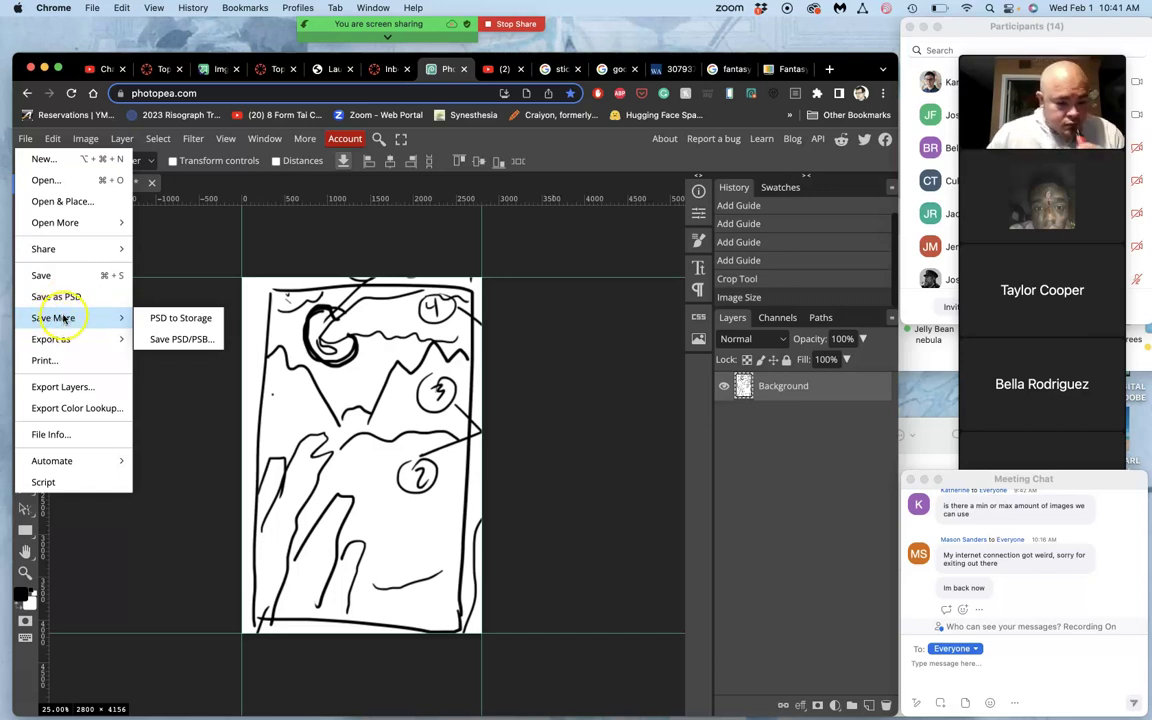
{"action": "left_click", "coordinate": [182, 339]}
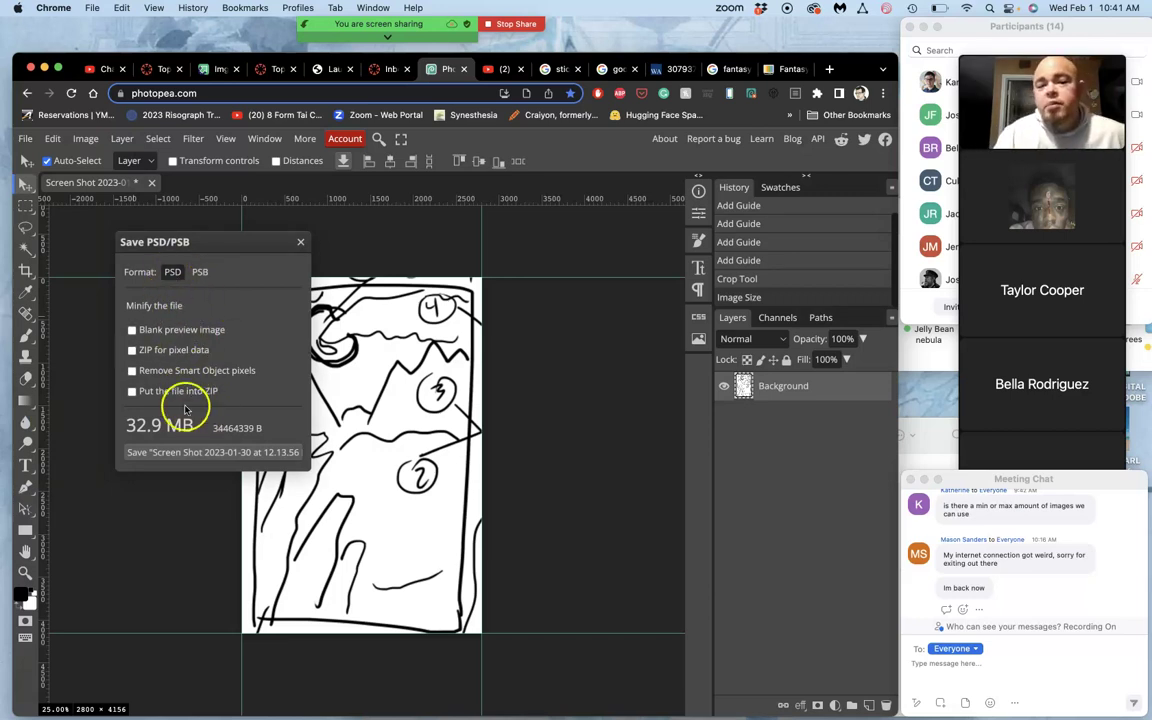
{"action": "left_click", "coordinate": [176, 452]}
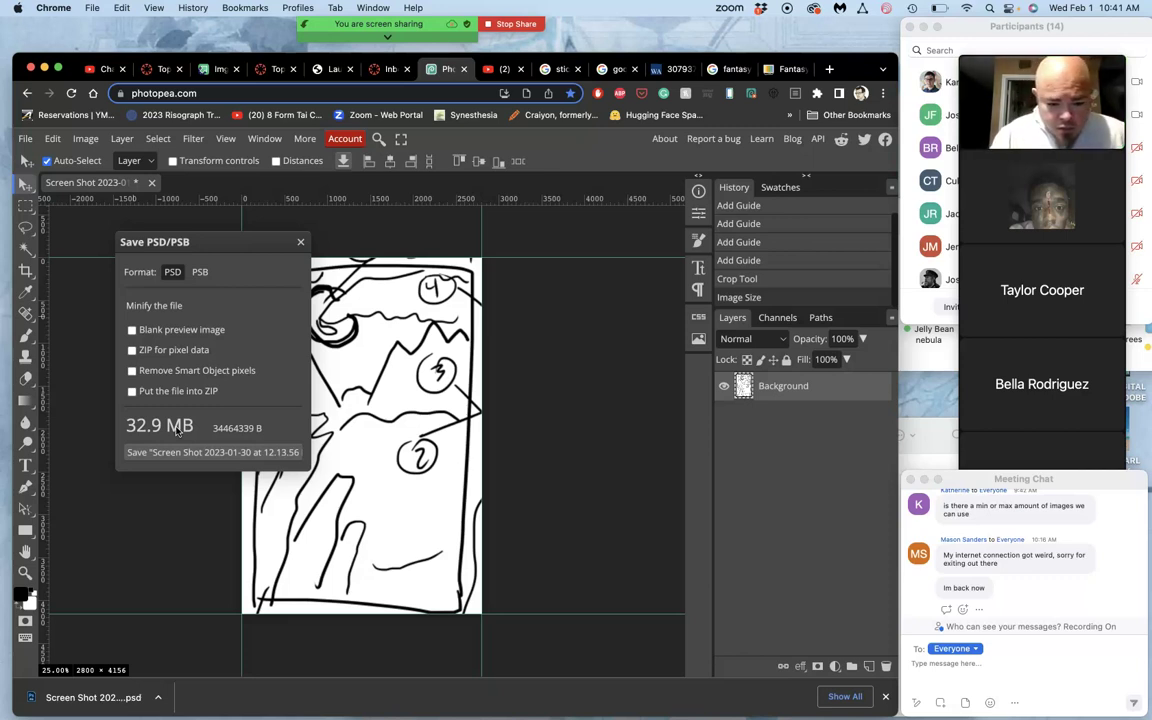
{"action": "left_click", "coordinate": [186, 452]}
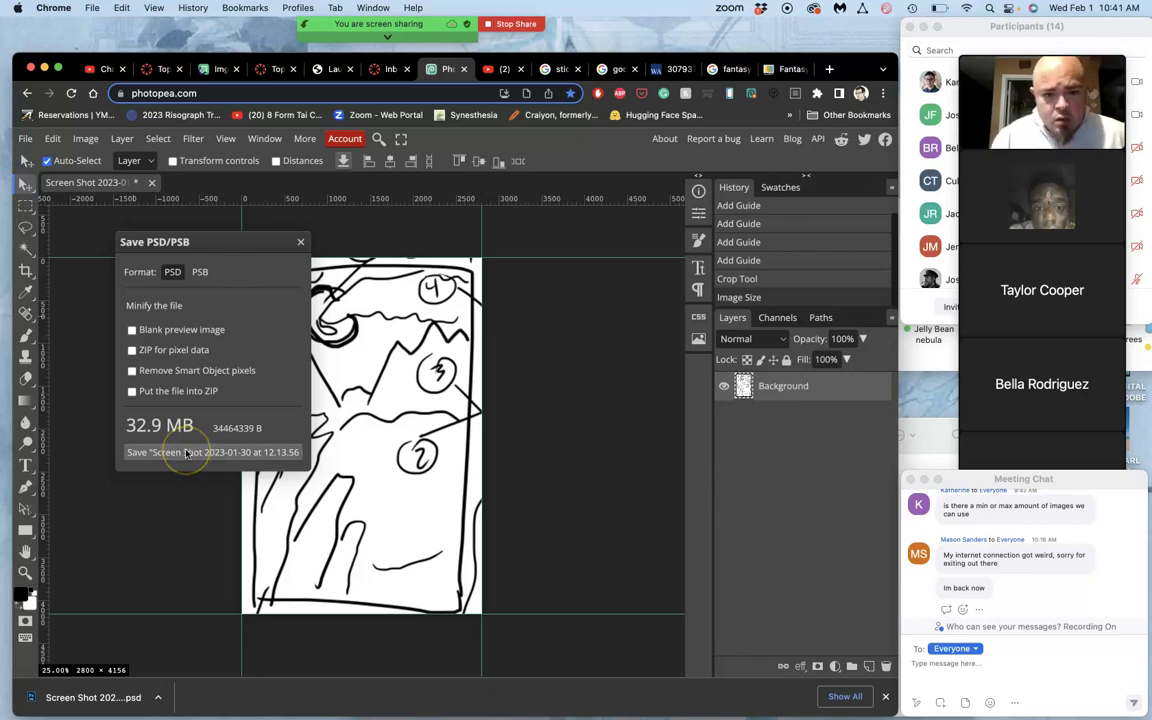
{"action": "left_click", "coordinate": [188, 454]}
{"action": "left_click", "coordinate": [190, 456]}
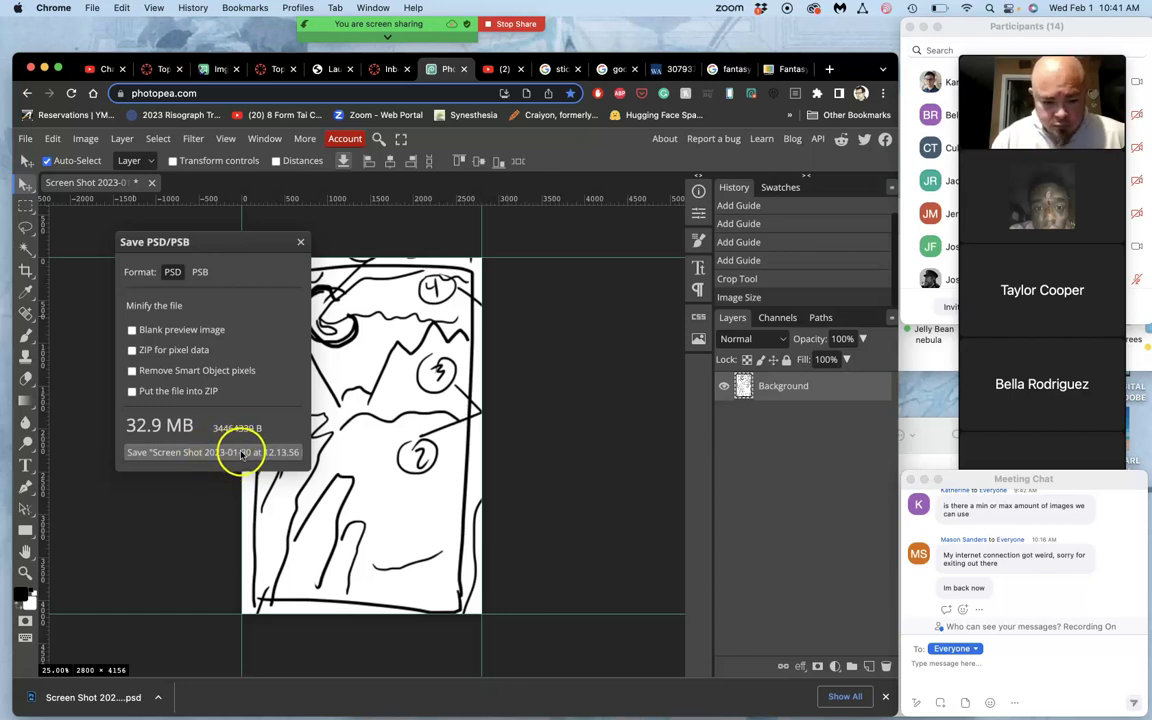
Step: Switch to Finder and open the Downloads folder containing the saved PSD
{"action": "mouse_move", "coordinate": [5, 585]}
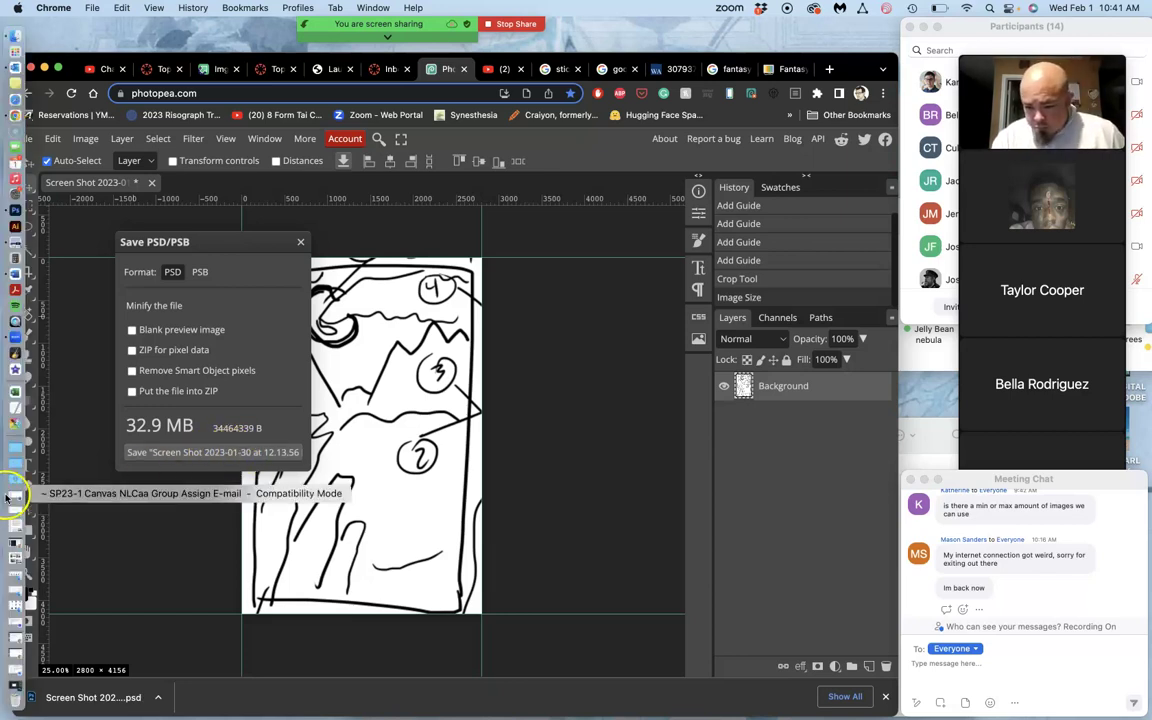
{"action": "left_click", "coordinate": [14, 476]}
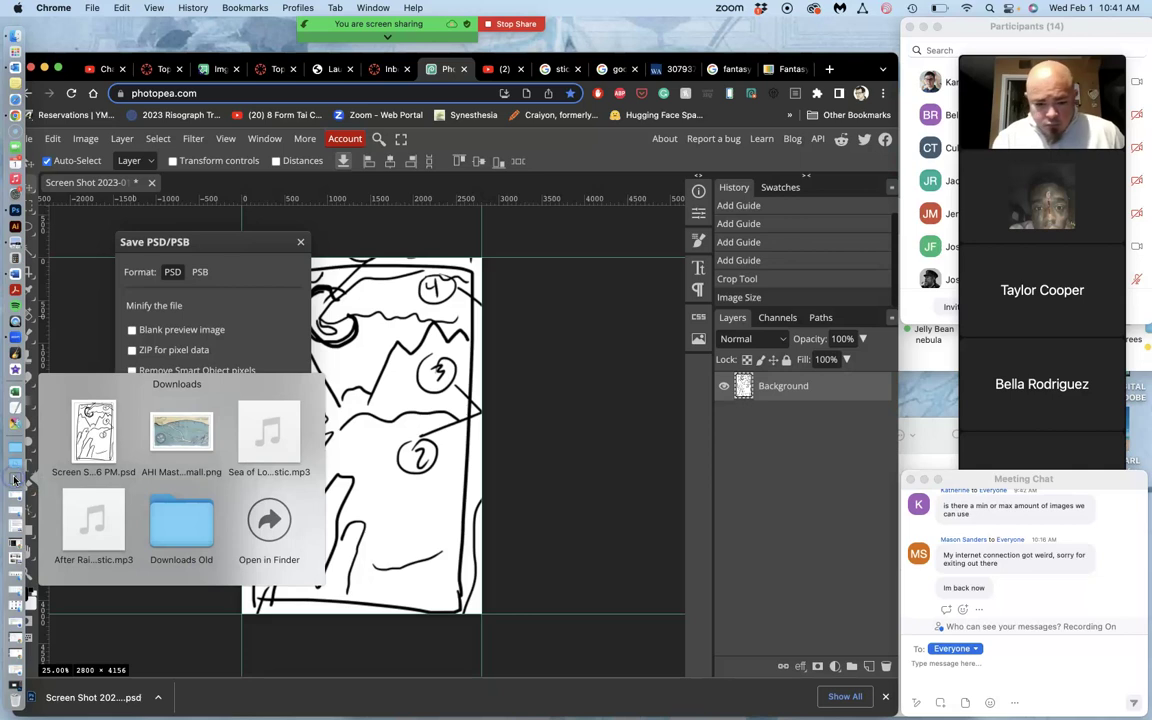
{"action": "left_click", "coordinate": [280, 520]}
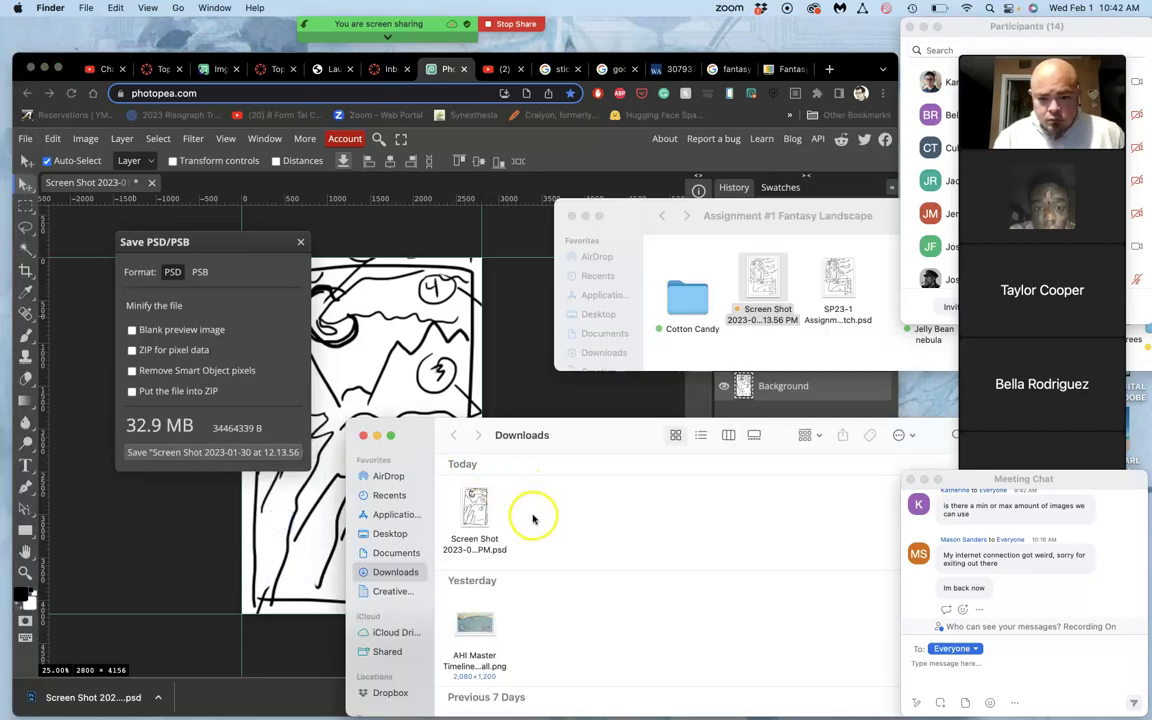
Step: Rename the downloaded PSD with "SP23-1", the artist's first name and "Assignment 1 Candyland Vertaical"
{"action": "left_click", "coordinate": [480, 544]}
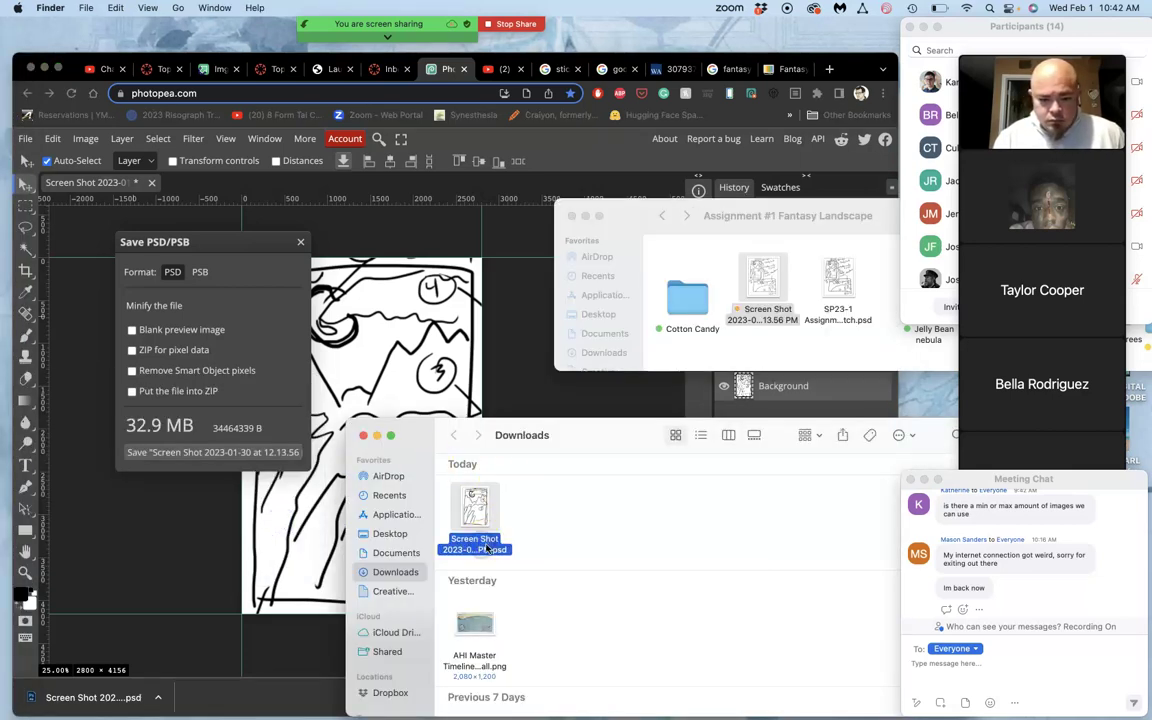
{"action": "left_click", "coordinate": [487, 548]}
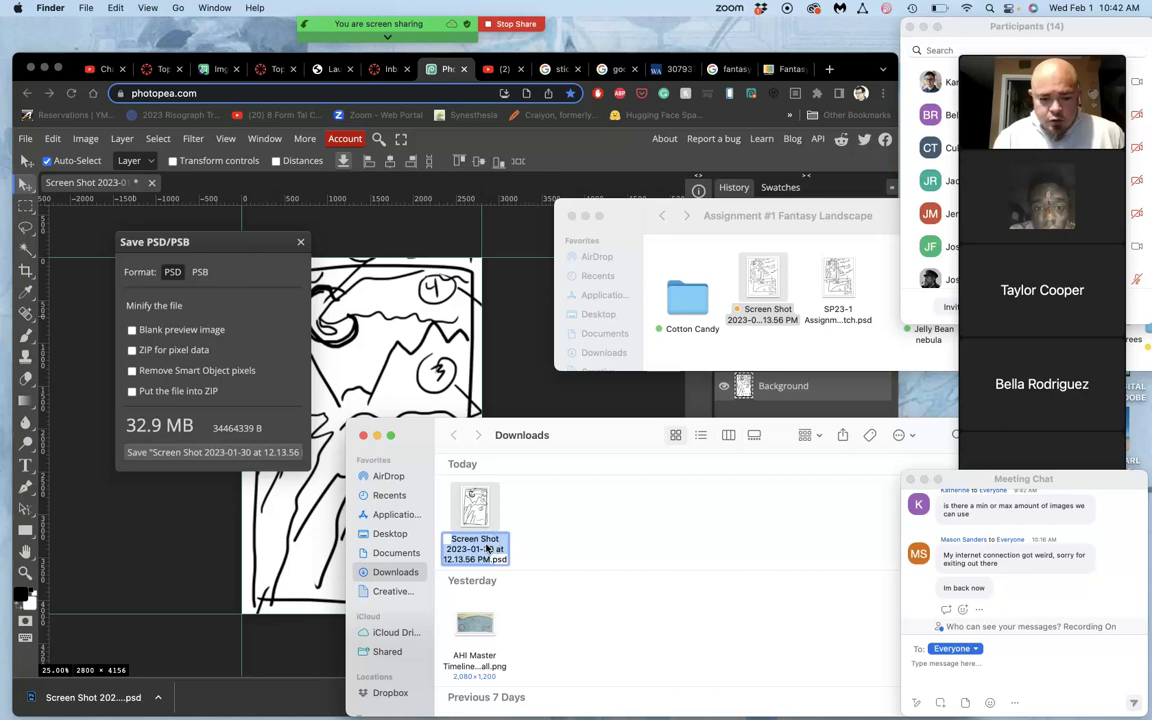
{"action": "type", "text": "S"}
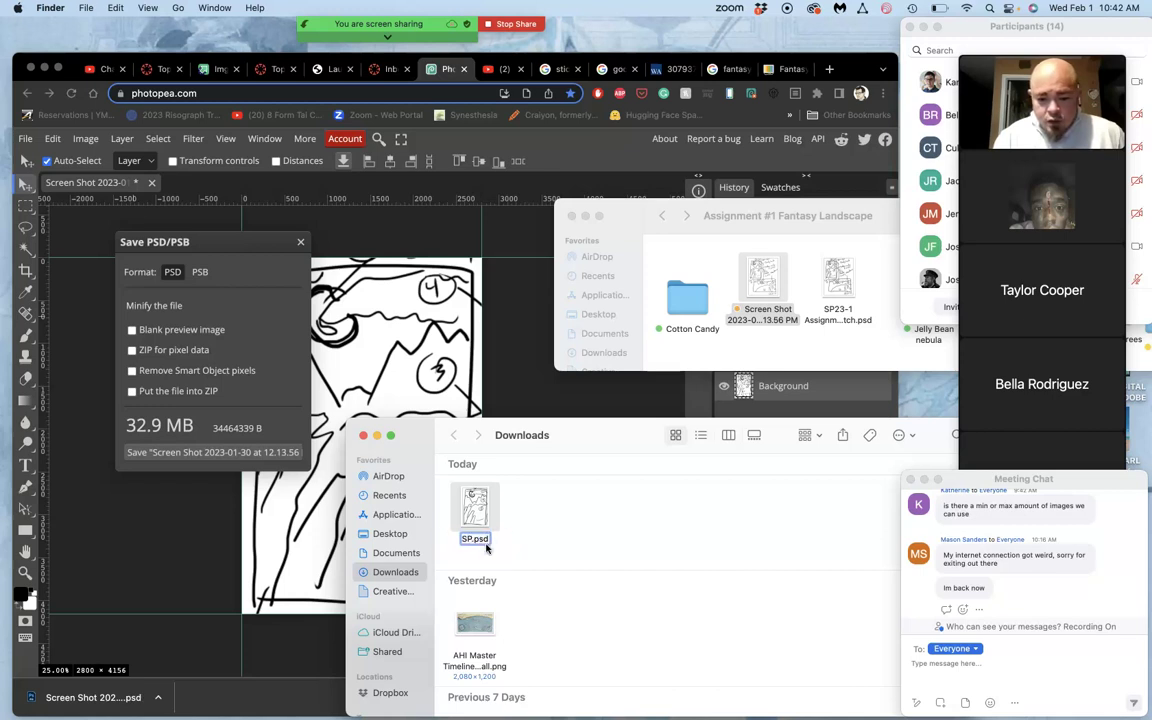
{"action": "type", "text": "P23-1 Karl As"}
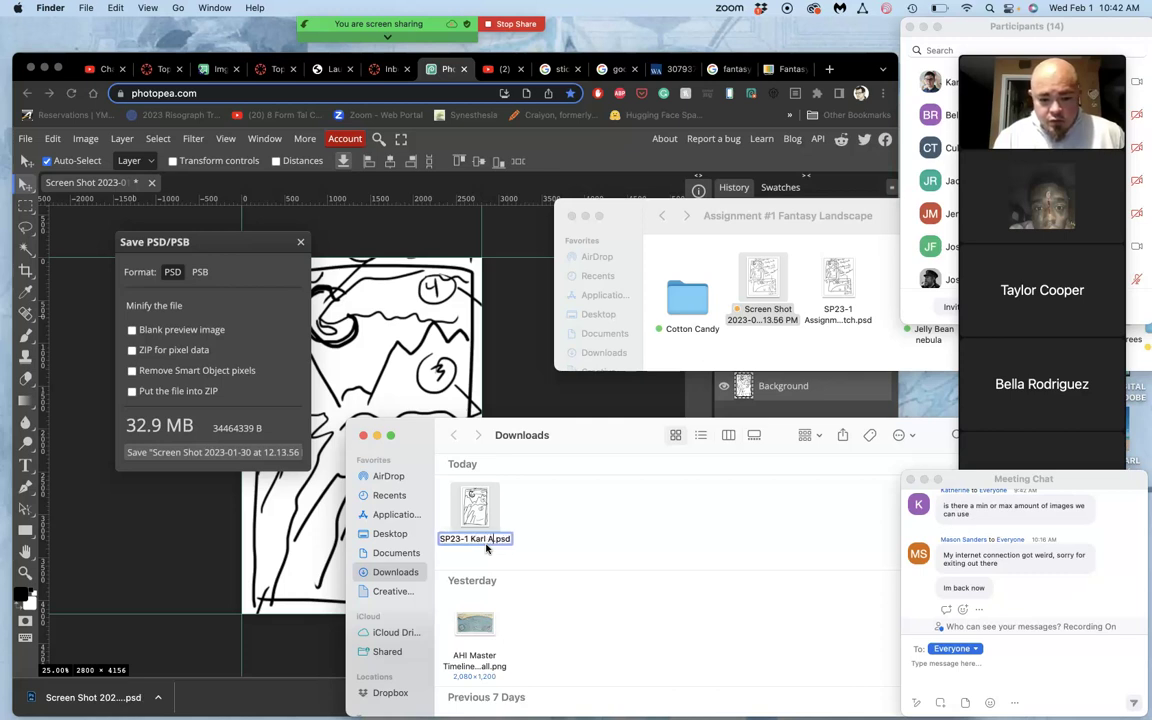
{"action": "type", "text": "ignment"}
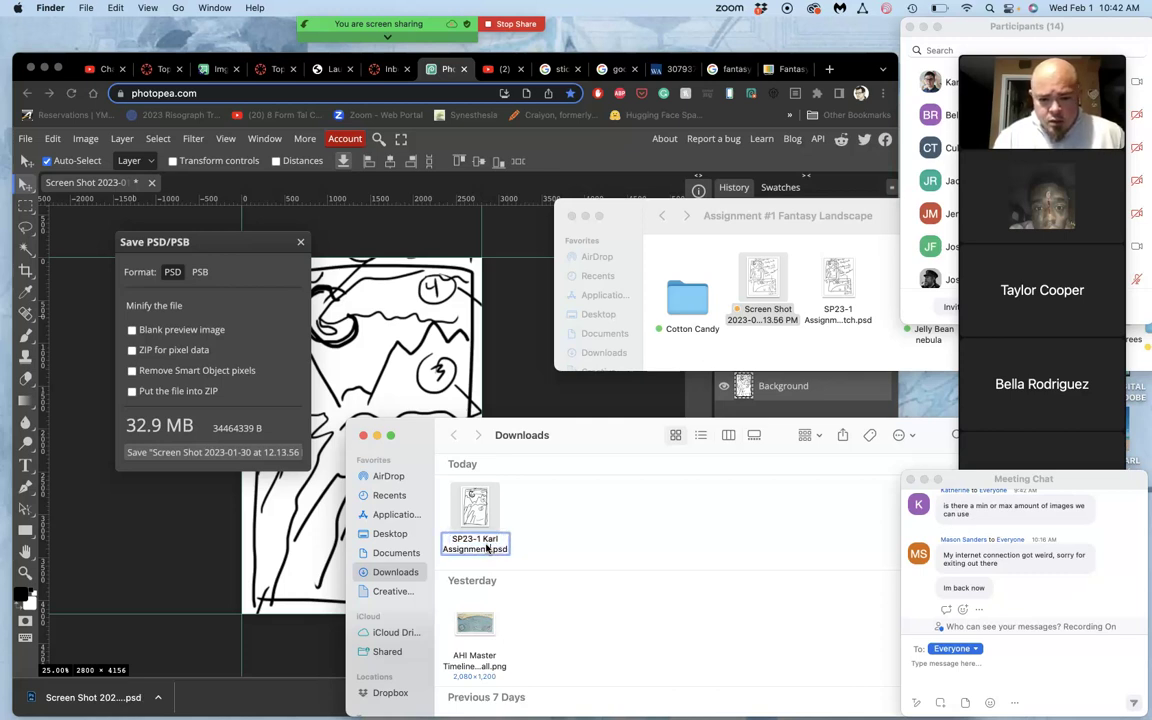
{"action": "type", "text": " 1"}
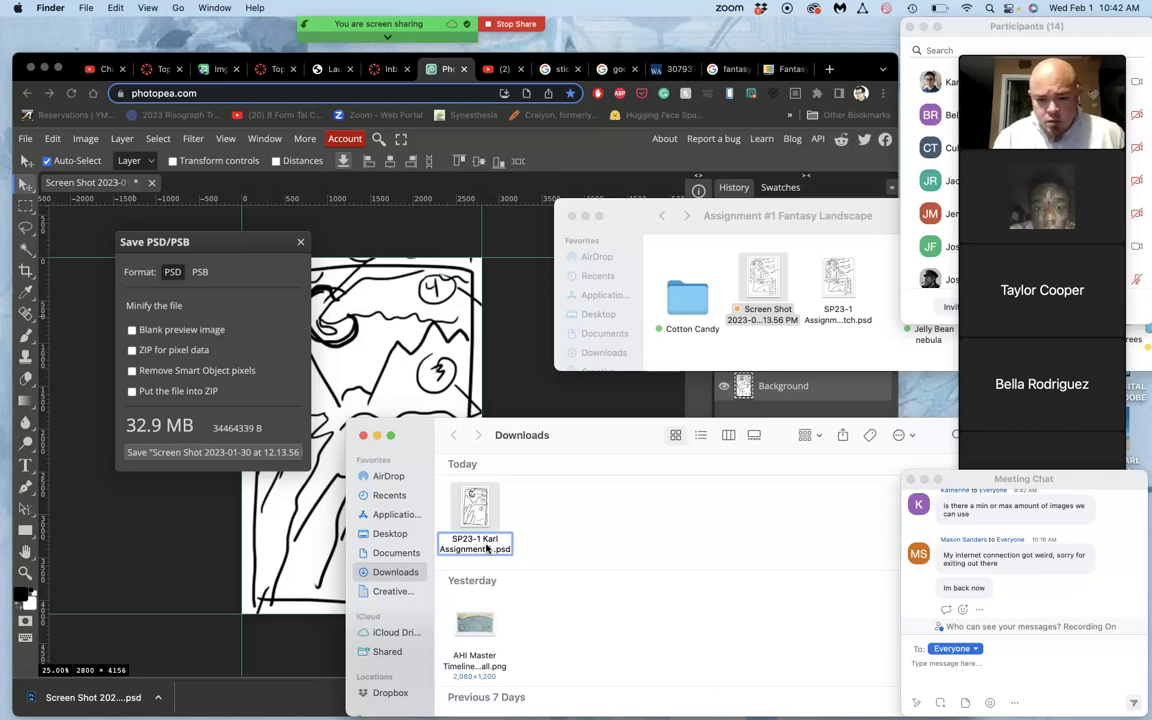
{"action": "type", "text": " Candyland Verta"}
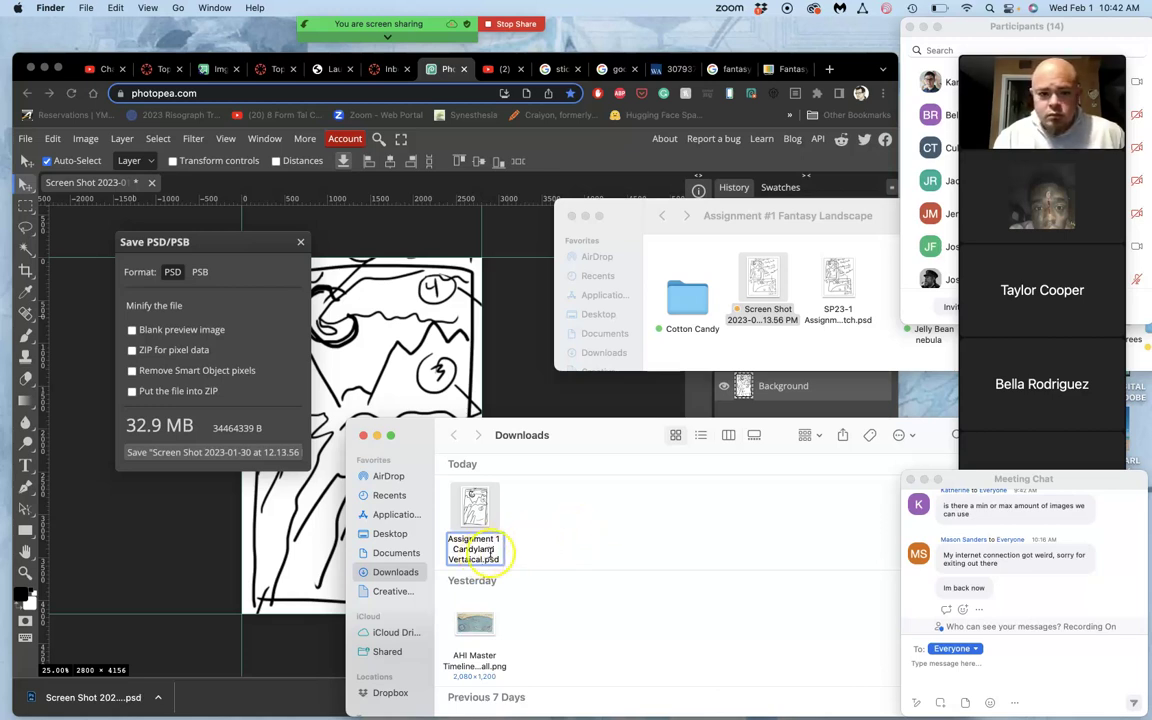
{"action": "left_click", "coordinate": [528, 551]}
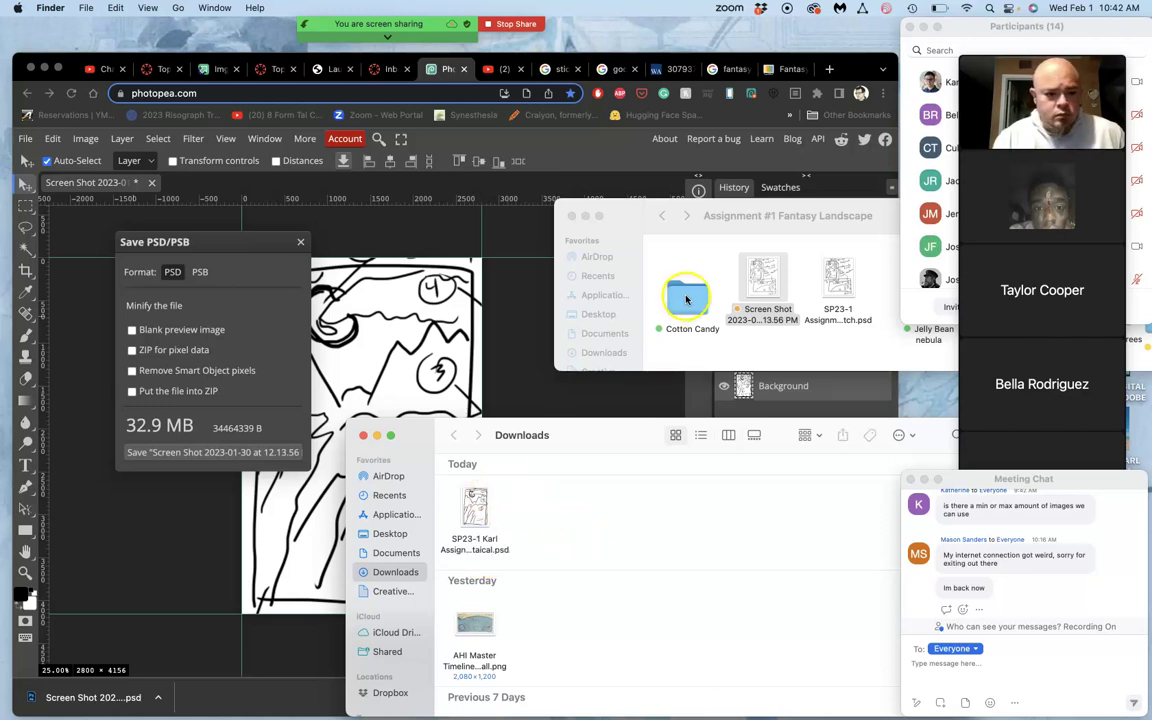
Step: Move the renamed PSD from Downloads onto the desktop, and close the PSD save settings in Photopea
{"action": "left_click_drag", "start_coordinate": [475, 508], "coordinate": [835, 350]}
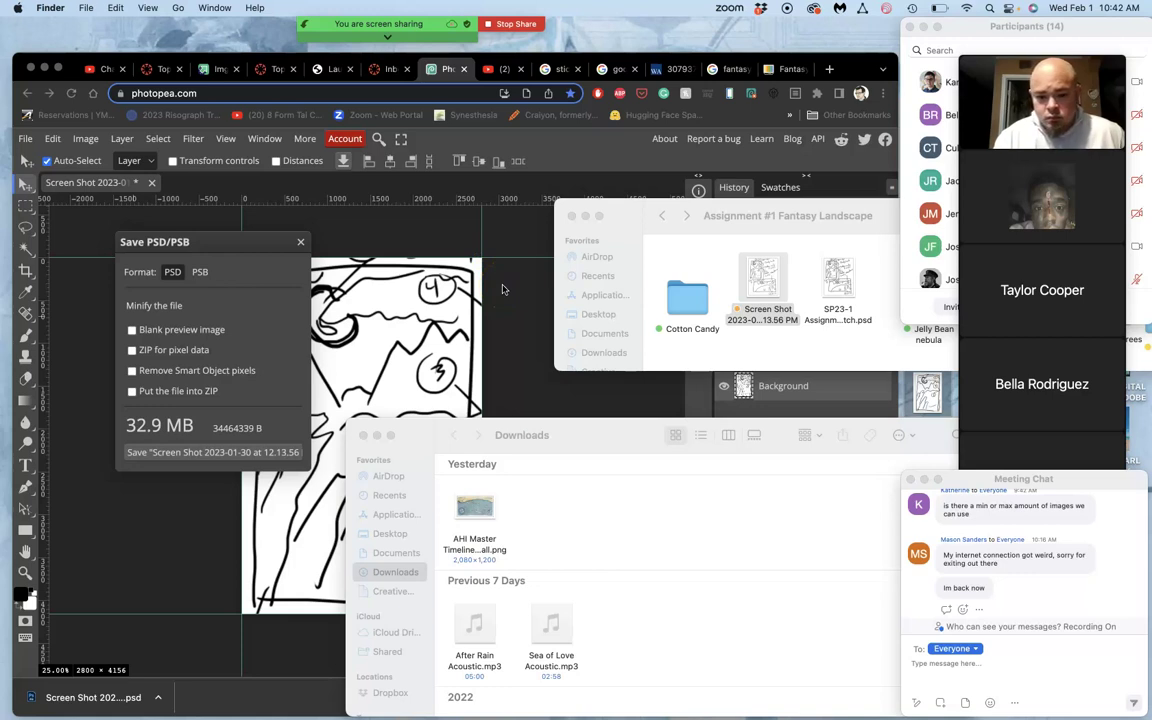
{"action": "left_click", "coordinate": [300, 242]}
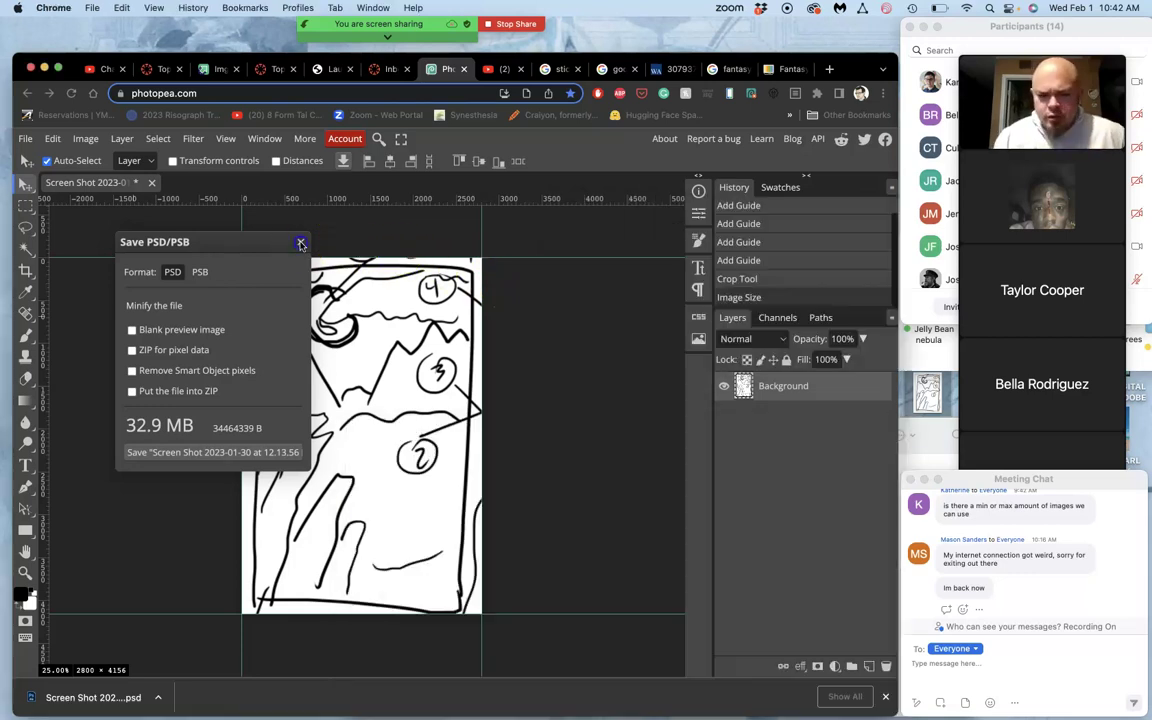
{"action": "left_click", "coordinate": [301, 243]}
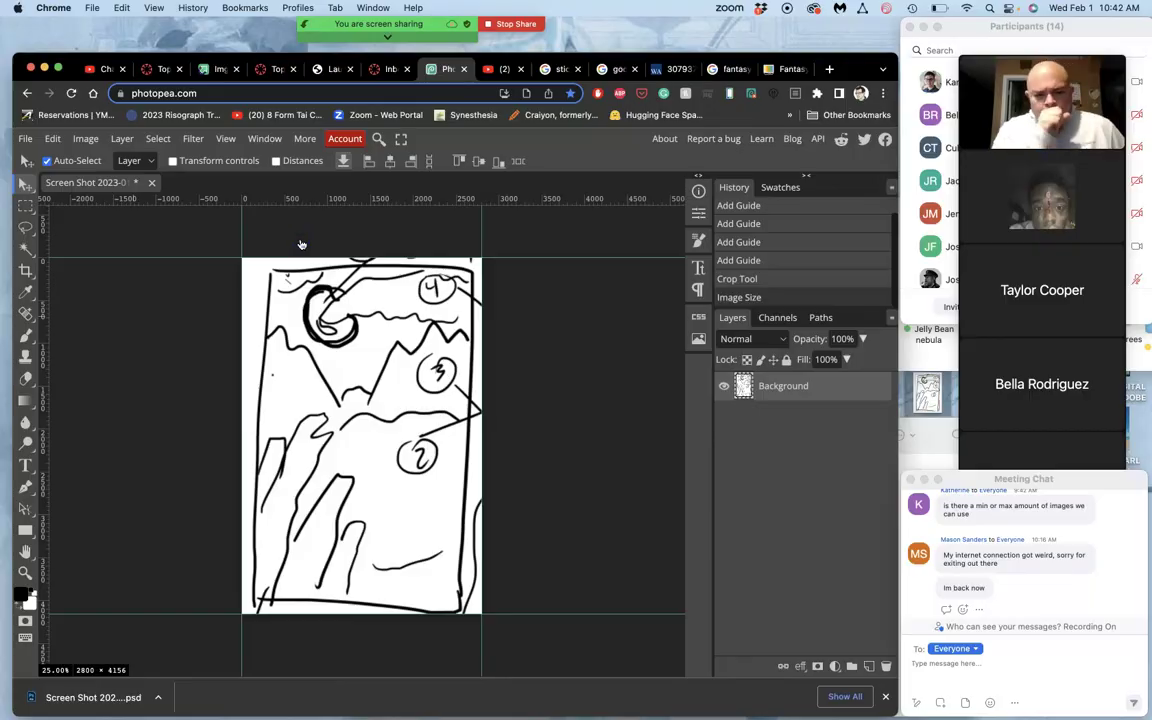
{"action": "key", "text": "F11"}
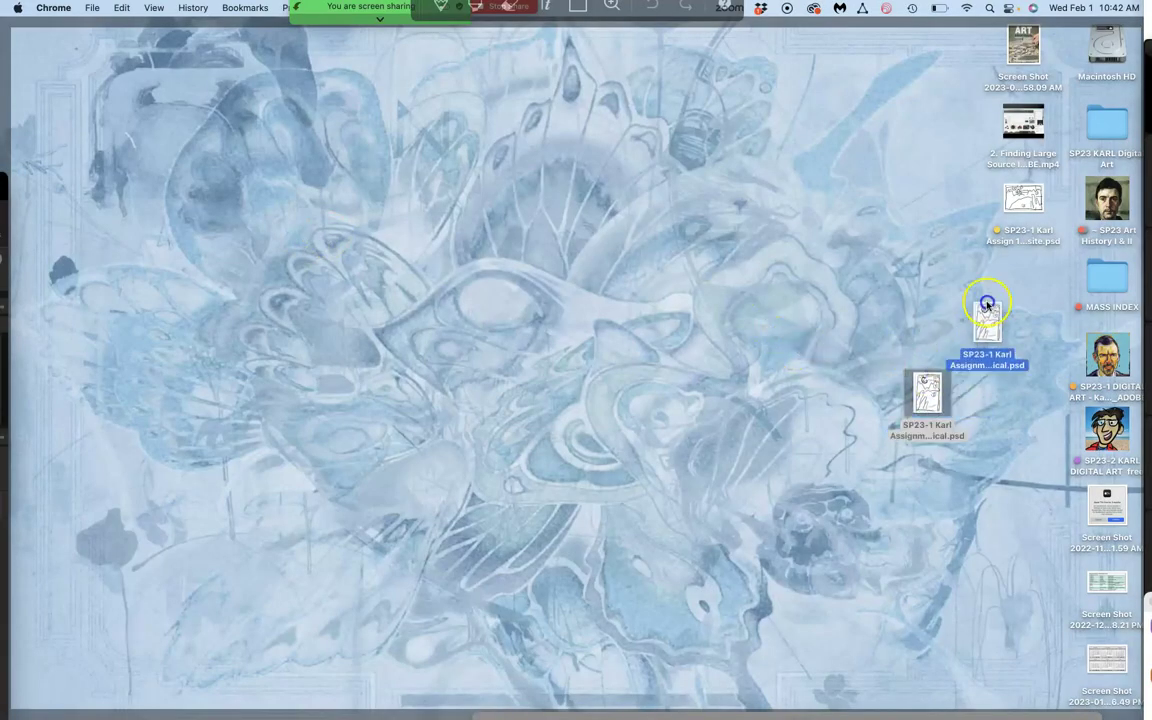